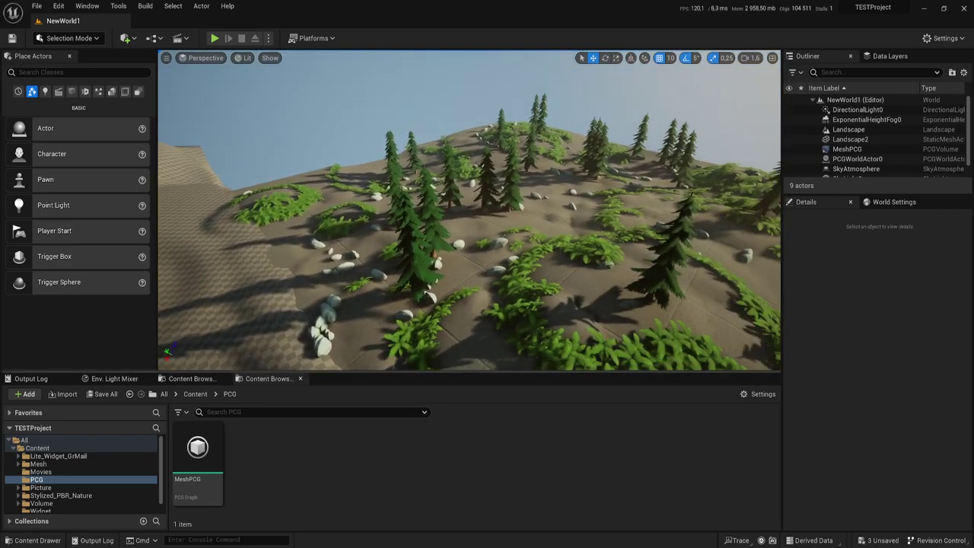
# Frame the MeshPCG forest, then fly the camera to an empty stretch of dunes.
pyautogui.click(614, 239)
pyautogui.press('f')
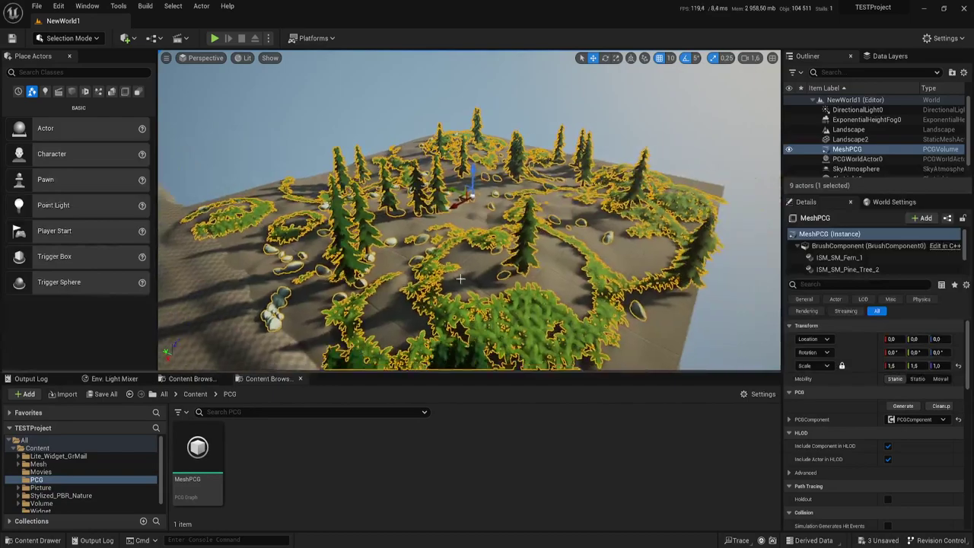
pyautogui.moveTo(615, 239); pyautogui.dragTo(614, 239, button='right')
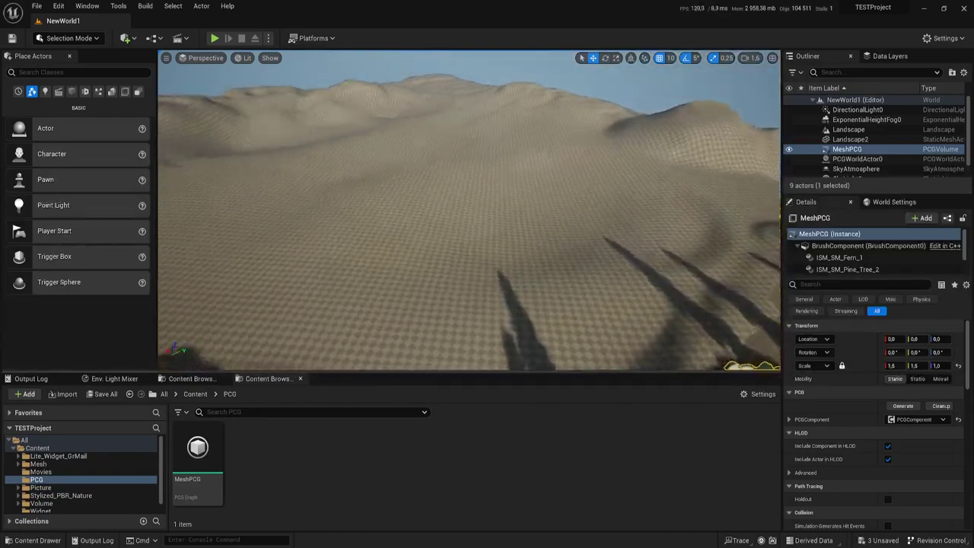
pyautogui.moveTo(554, 228); pyautogui.dragTo(554, 228, button='right')
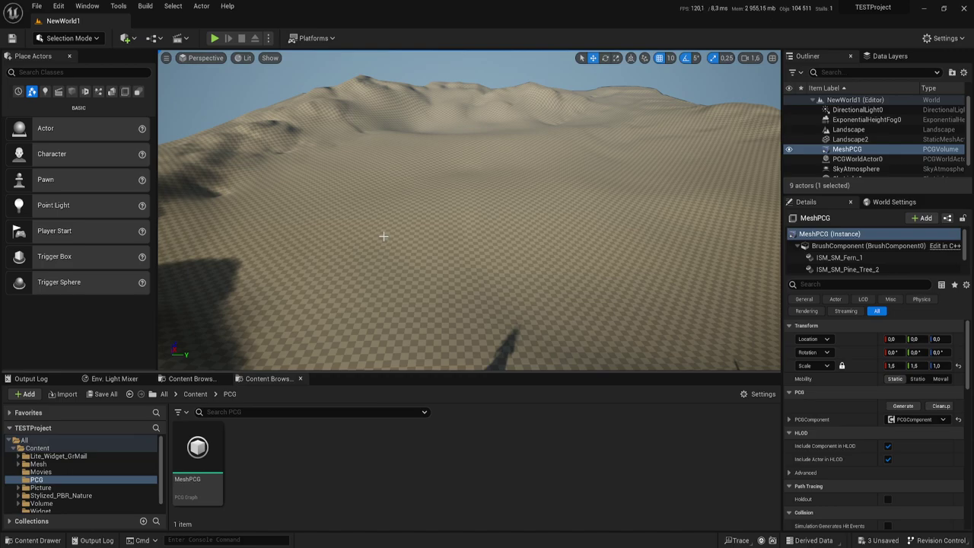
# Create a new PCG Graph asset named SplinePCG in the PCG folder.
pyautogui.rightClick(277, 455)
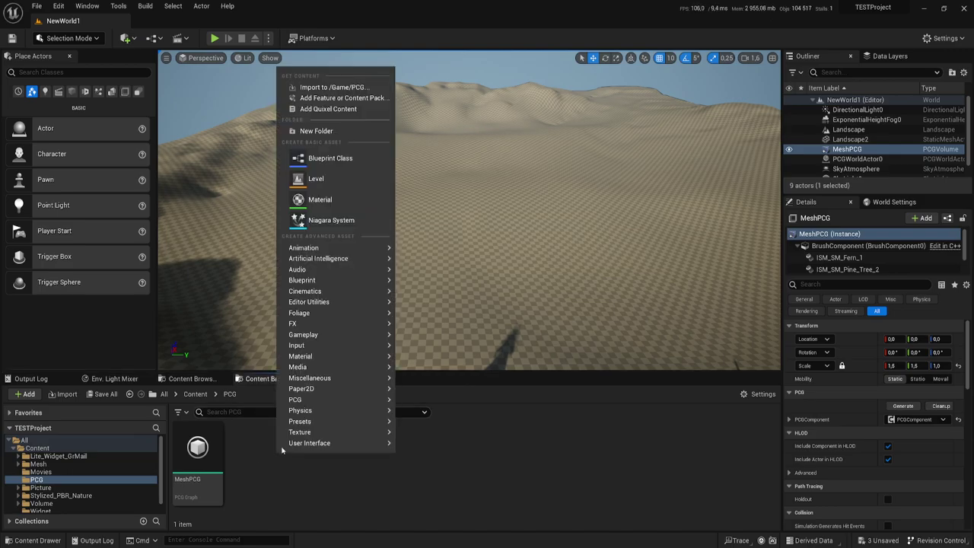
pyautogui.moveTo(314, 401)
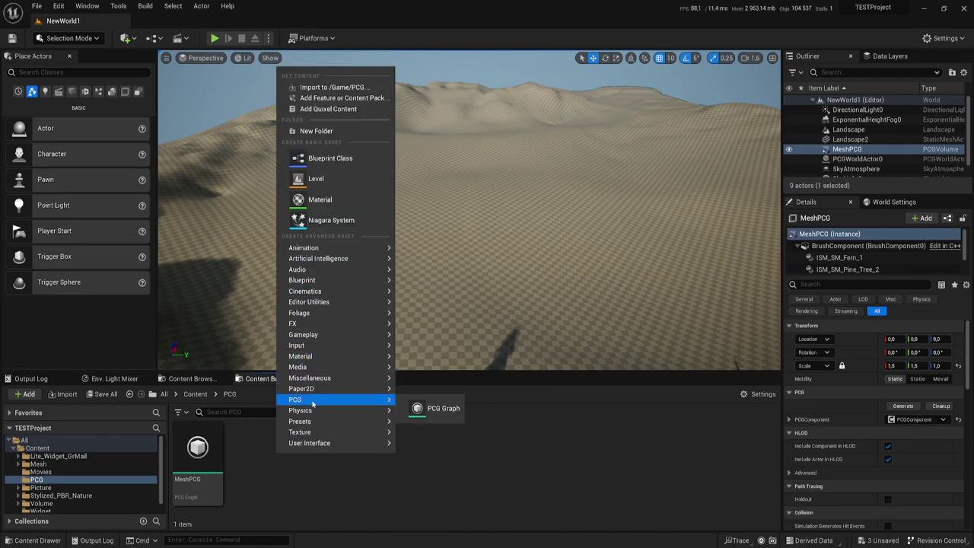
pyautogui.click(437, 408)
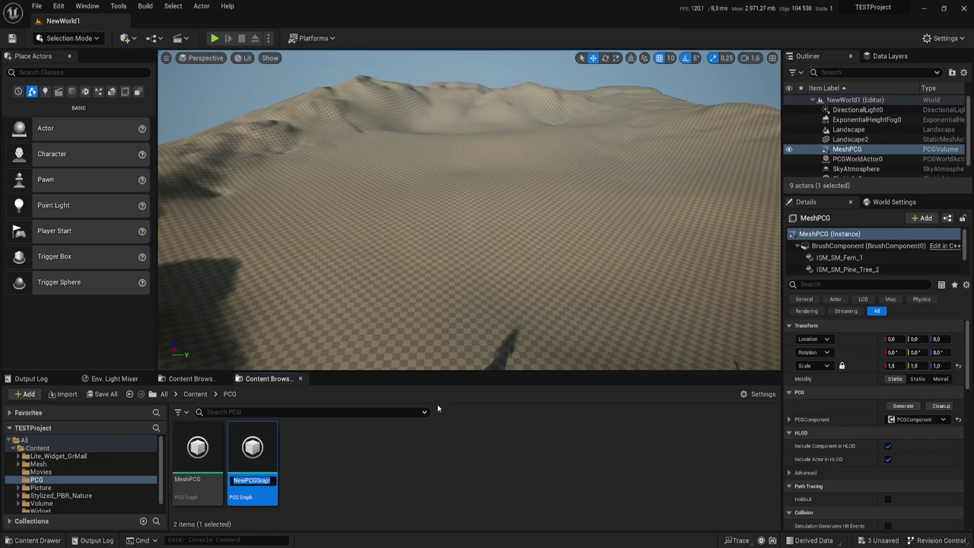
pyautogui.write('bl')
pyautogui.press('BackSpace')
pyautogui.press('BackSpace')
pyautogui.press('BackSpace')
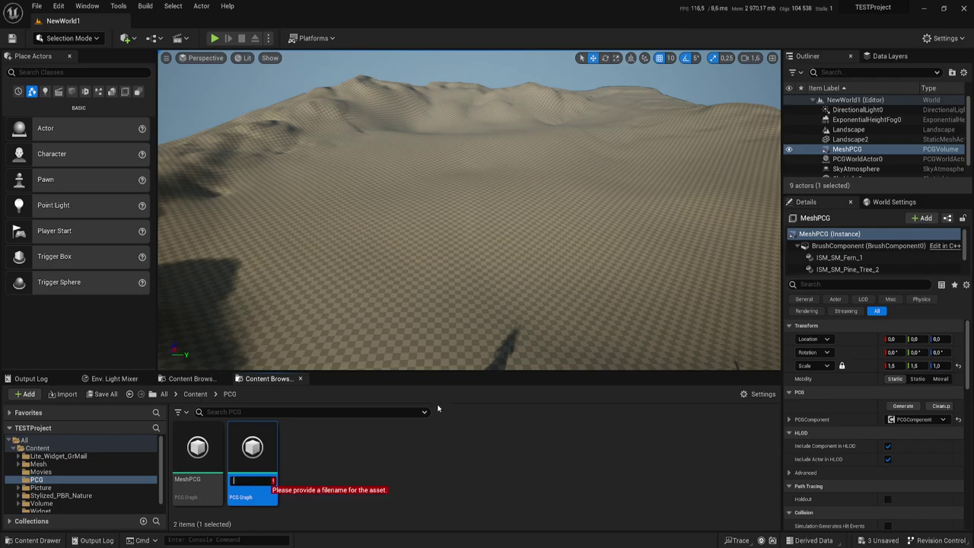
pyautogui.write('SplinePCG')
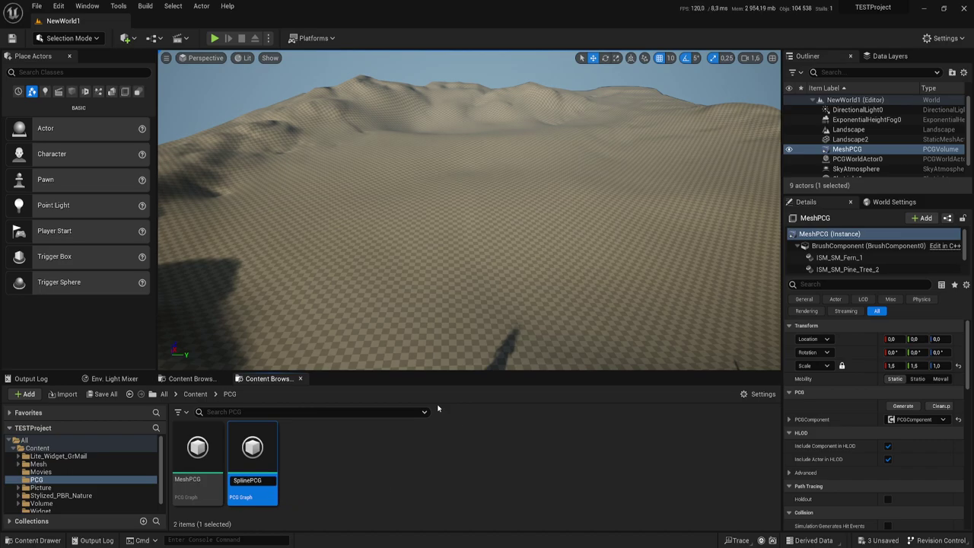
pyautogui.press('Return')
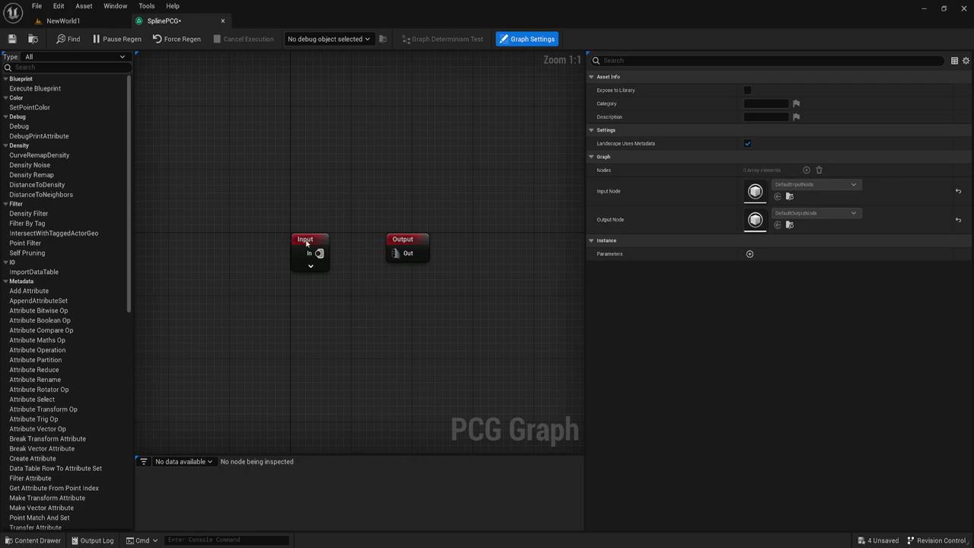
# Spread out the graph's Input and Output nodes, then return to the NewWorld1 level.
pyautogui.moveTo(306, 242); pyautogui.dragTo(238, 186)
pyautogui.moveTo(391, 244); pyautogui.dragTo(509, 197)
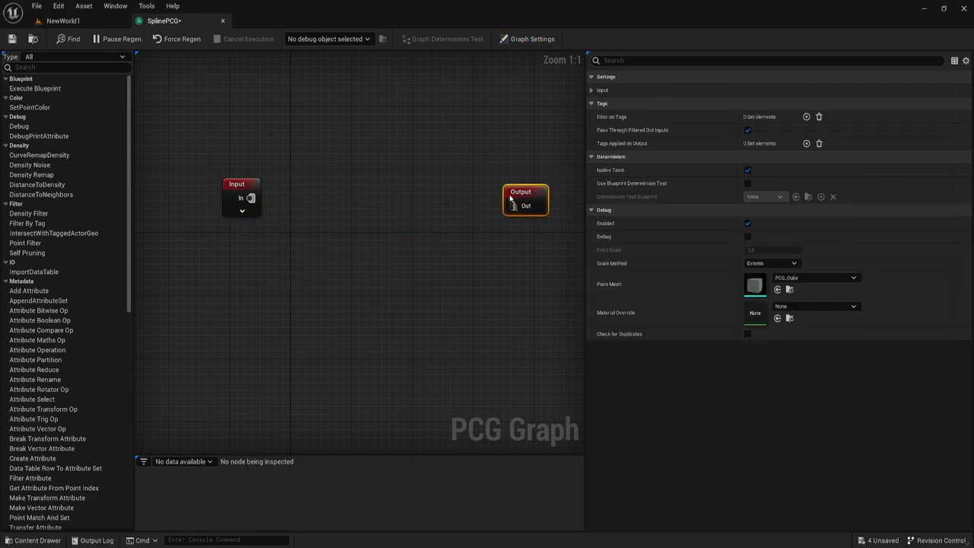
pyautogui.rightClick(510, 197)
pyautogui.moveTo(372, 254); pyautogui.dragTo(330, 224, button='right')
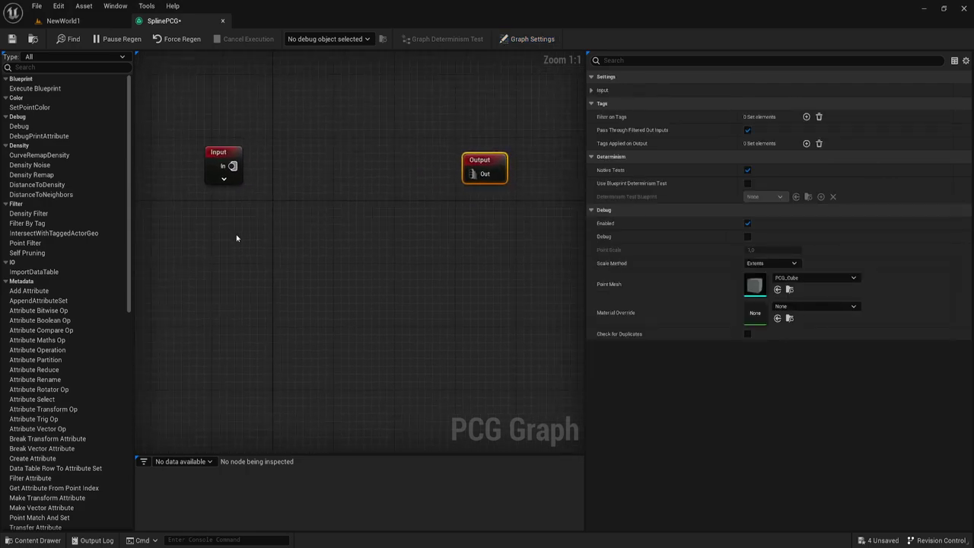
pyautogui.click(62, 21)
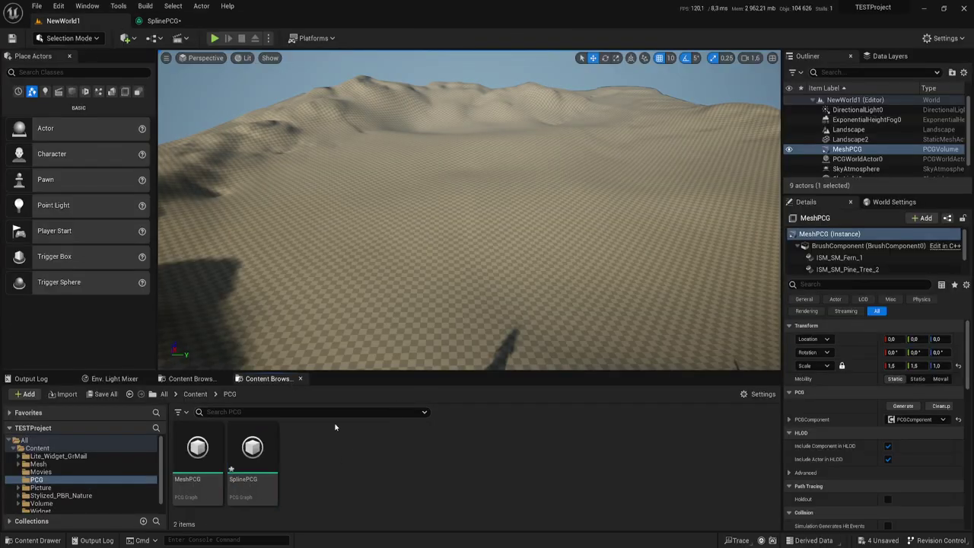
# Create an Actor Blueprint named BP_SlinePCG, drop it onto the landscape, and open it.
pyautogui.rightClick(316, 453)
pyautogui.click(384, 156)
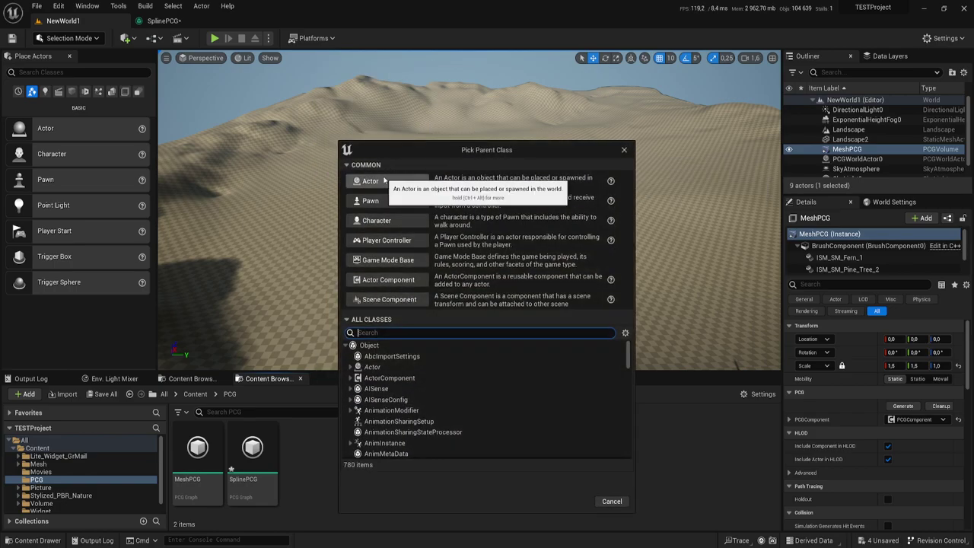
pyautogui.click(384, 180)
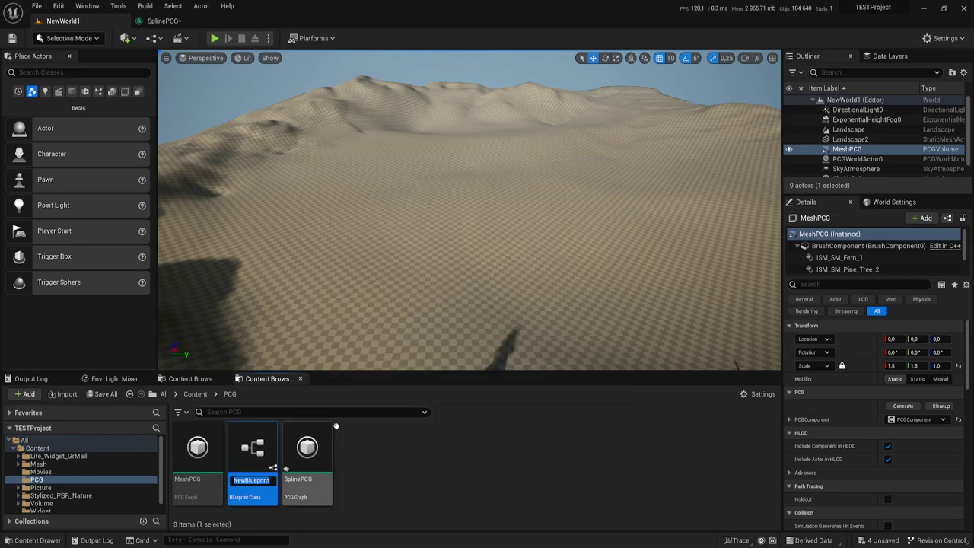
pyautogui.write('BP_SlinePCG')
pyautogui.press('Return')
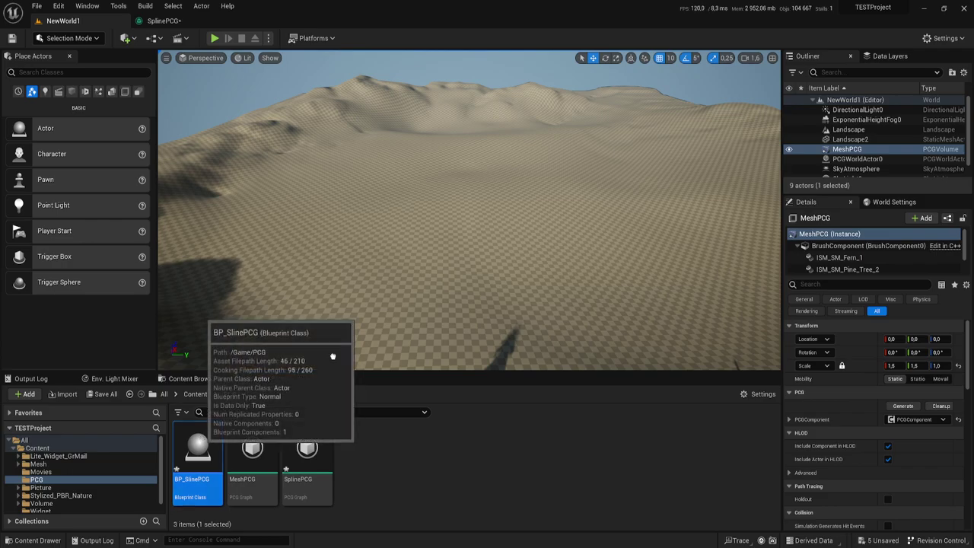
pyautogui.moveTo(204, 438); pyautogui.dragTo(515, 199)
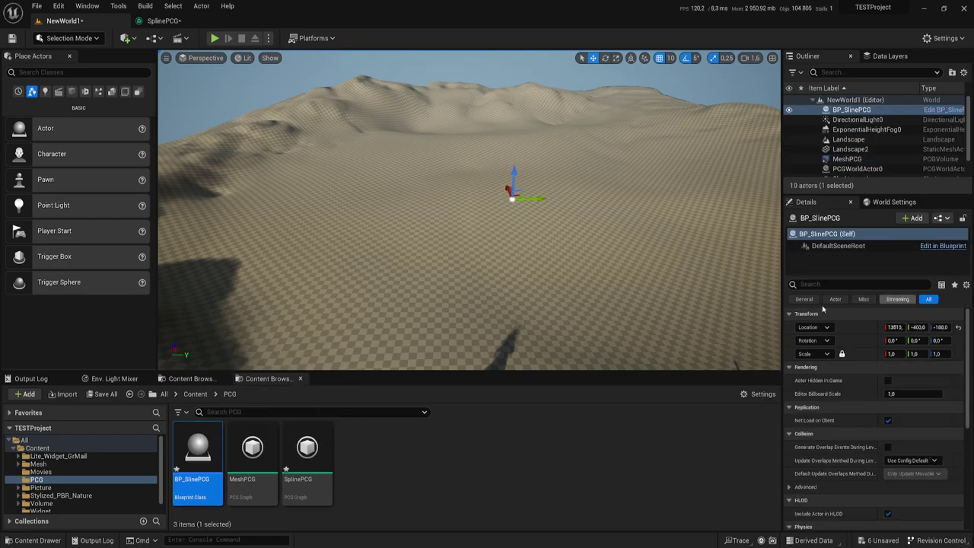
pyautogui.doubleClick(203, 455)
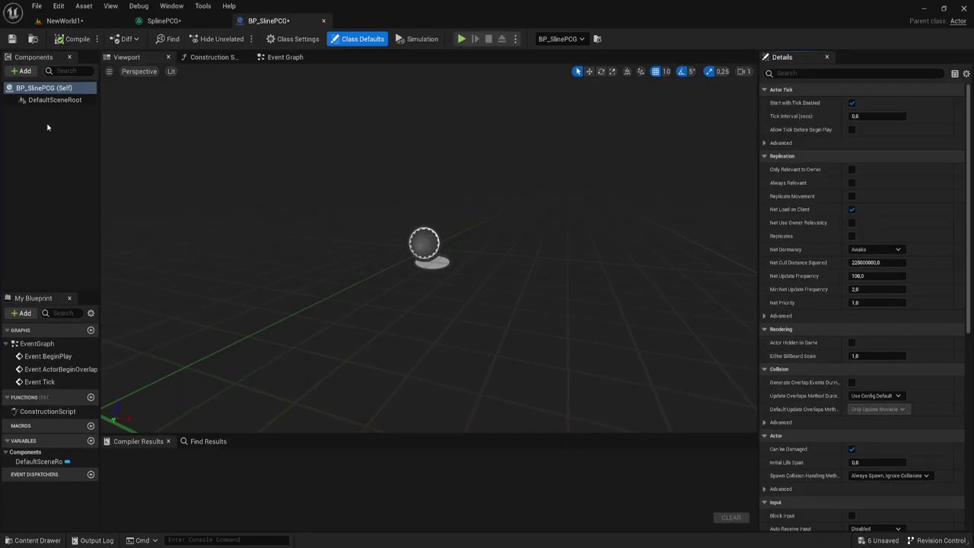
# Add a Spline component to BP_SlinePCG.
pyautogui.click(22, 71)
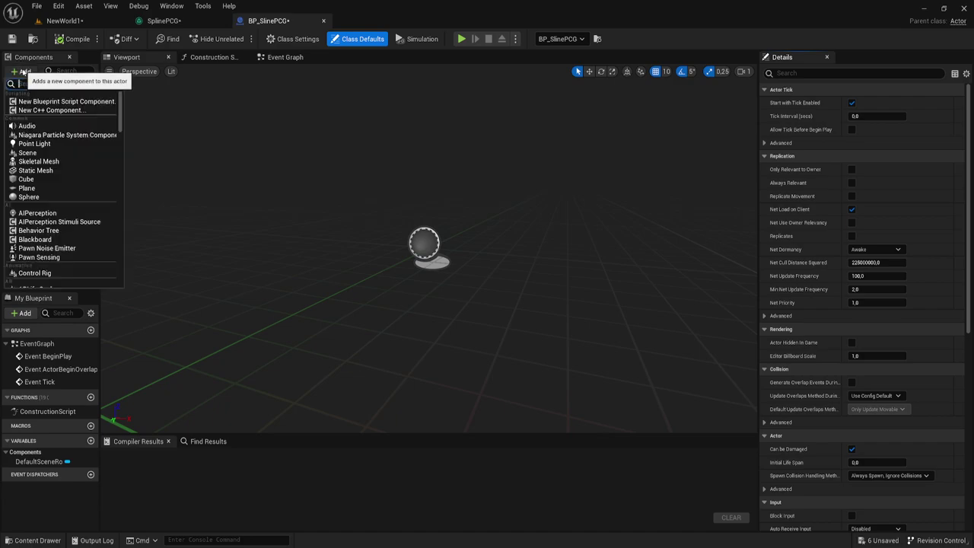
pyautogui.write('sp')
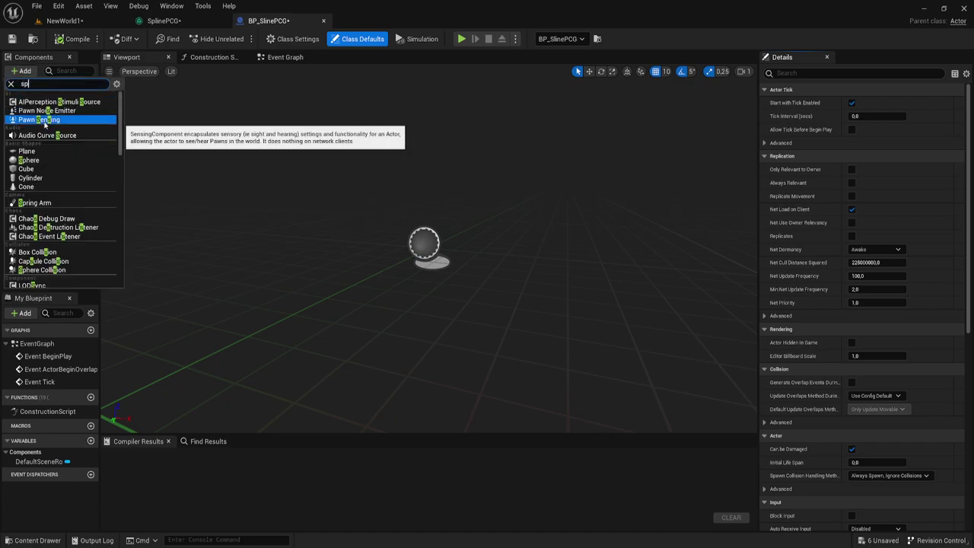
pyautogui.write('li')
pyautogui.click(44, 120)
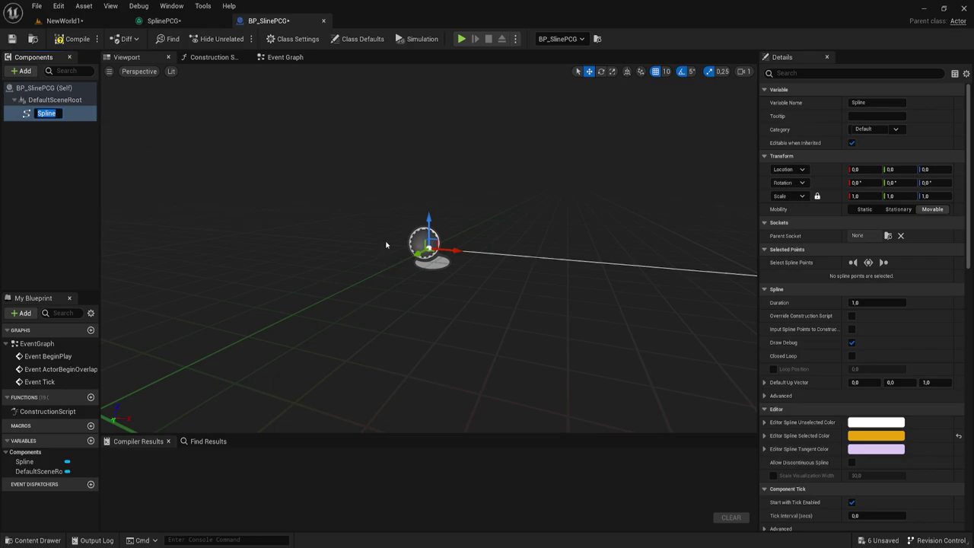
pyautogui.click(584, 261)
pyautogui.press('f')
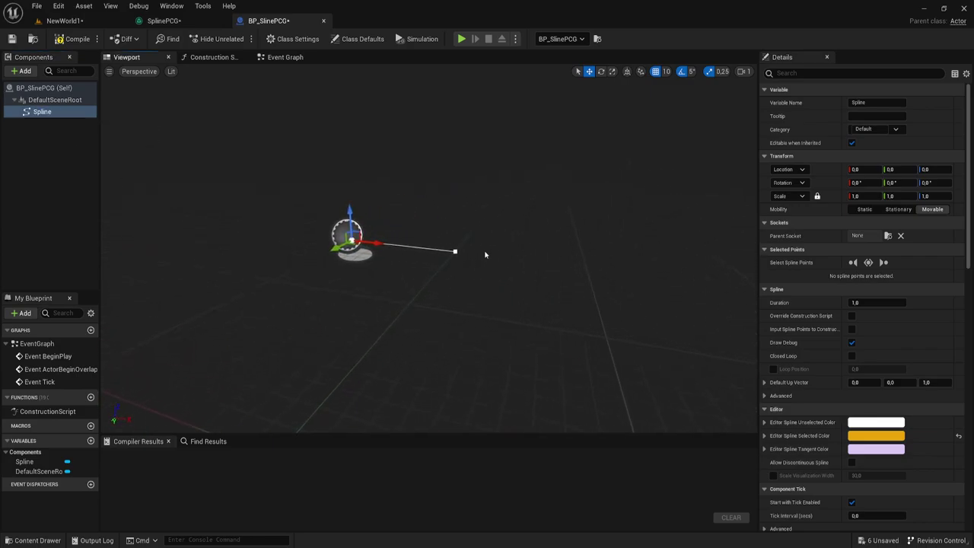
# Pull the spline's end point out to X 240, compile, and enable Closed Loop.
pyautogui.click(455, 251)
pyautogui.moveTo(479, 255); pyautogui.dragTo(684, 291)
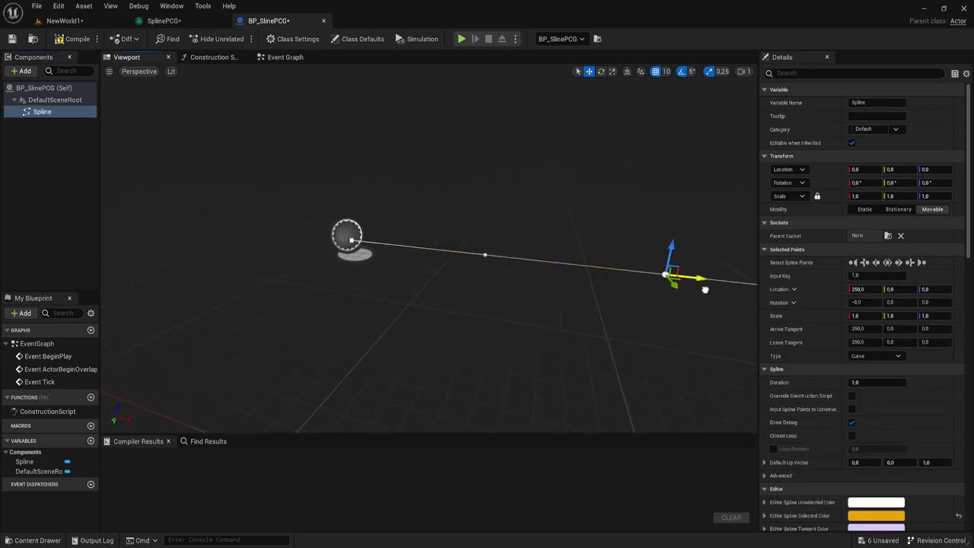
pyautogui.press('f')
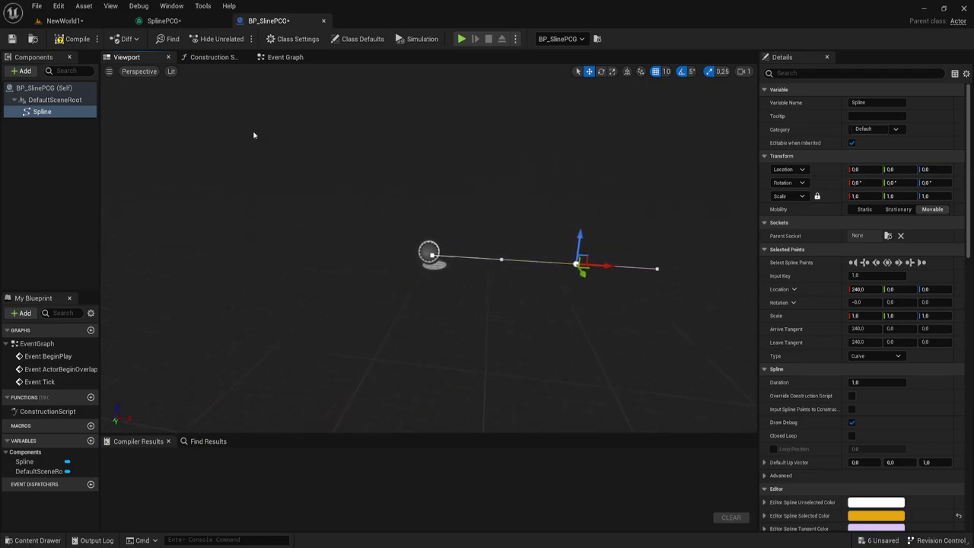
pyautogui.press('F7')
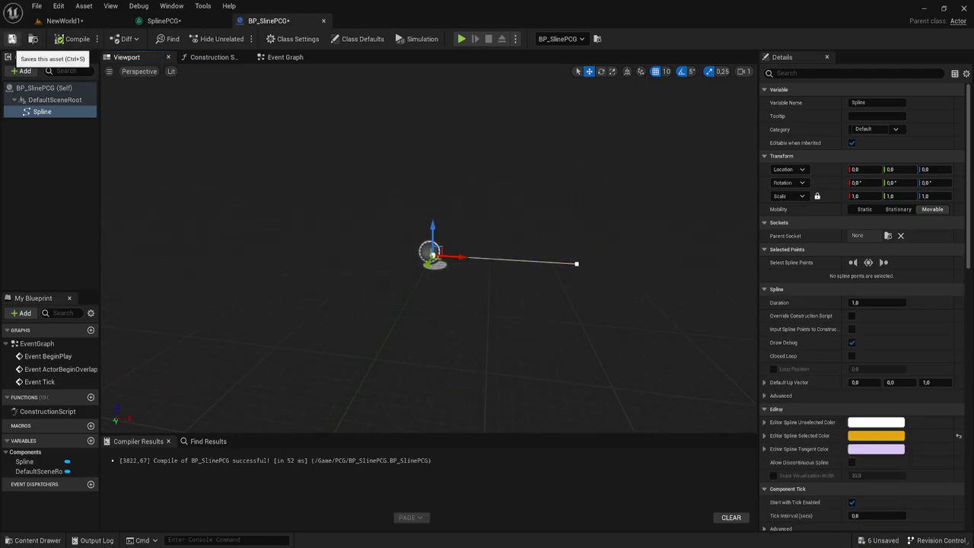
pyautogui.moveTo(511, 249); pyautogui.dragTo(533, 270)
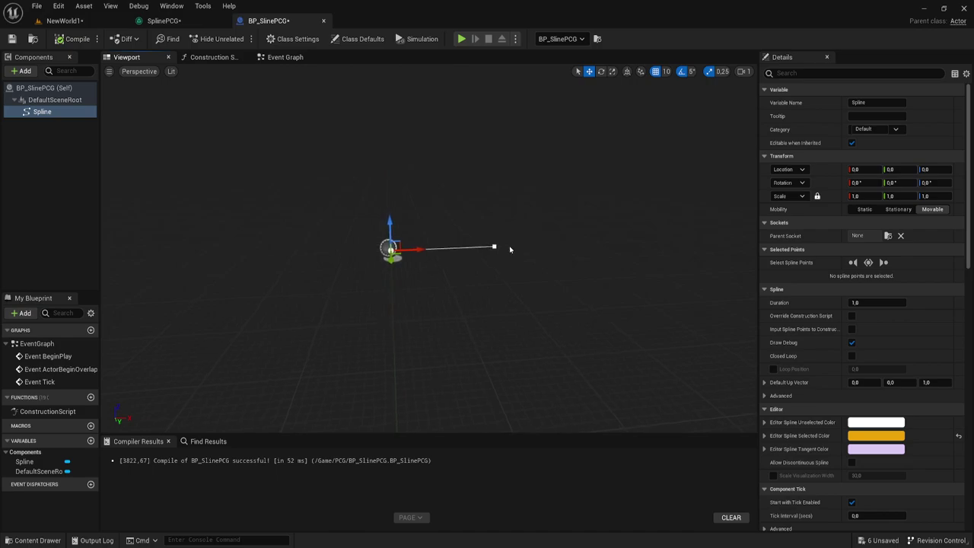
pyautogui.click(853, 356)
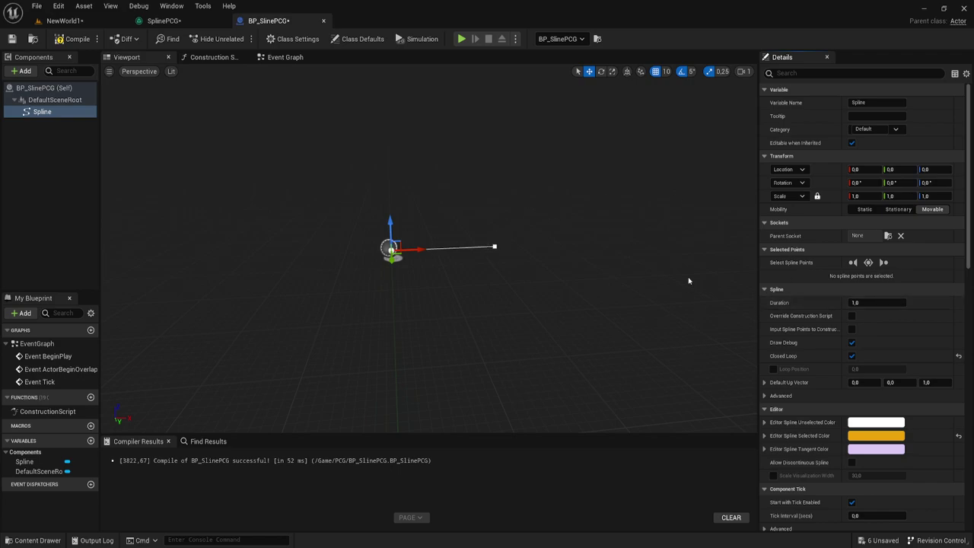
# Add another spline point to round out the loop, then compile and save BP_SlinePCG.
pyautogui.click(494, 246)
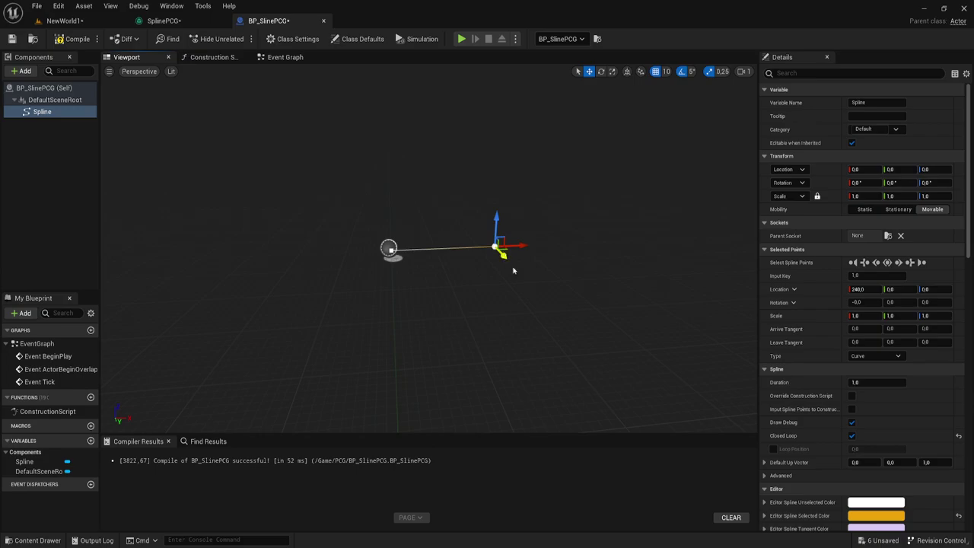
pyautogui.moveTo(446, 248)
pyautogui.keyDown('alt'); pyautogui.mouseDown()
pyautogui.moveTo(533, 228)
pyautogui.moveTo(448, 340)
pyautogui.moveTo(320, 348)
pyautogui.mouseUp(); pyautogui.keyUp('alt')
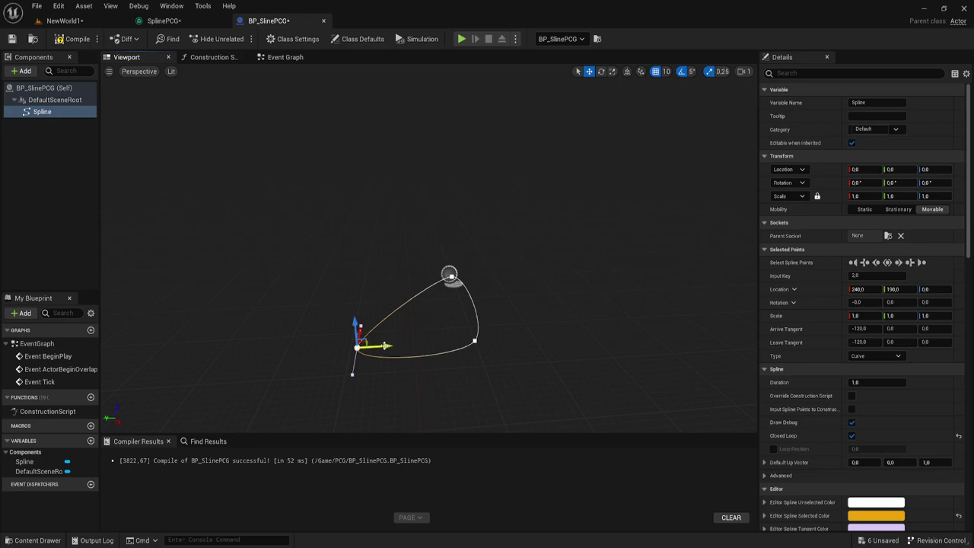
pyautogui.keyDown('alt'); pyautogui.moveTo(359, 333); pyautogui.dragTo(366, 277); pyautogui.keyUp('alt')
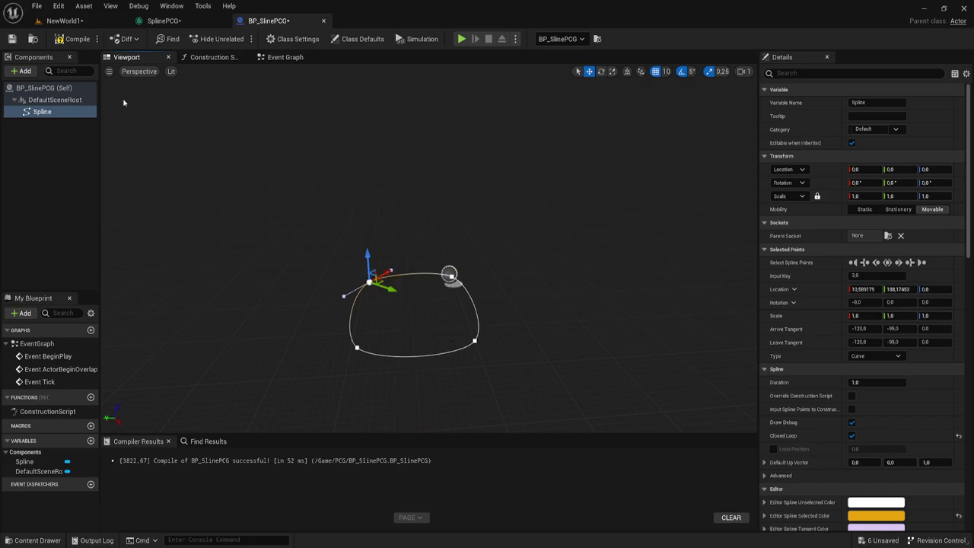
pyautogui.click(76, 39)
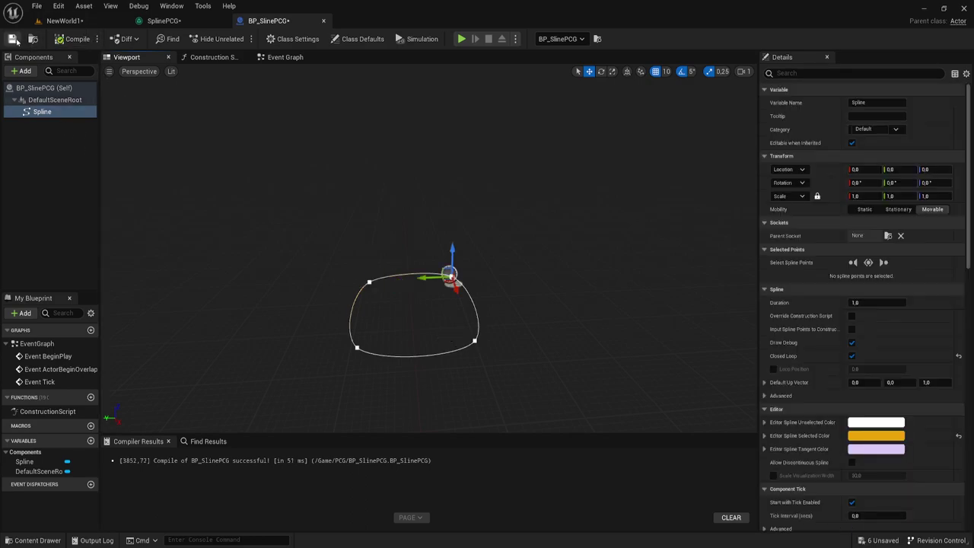
pyautogui.click(12, 39)
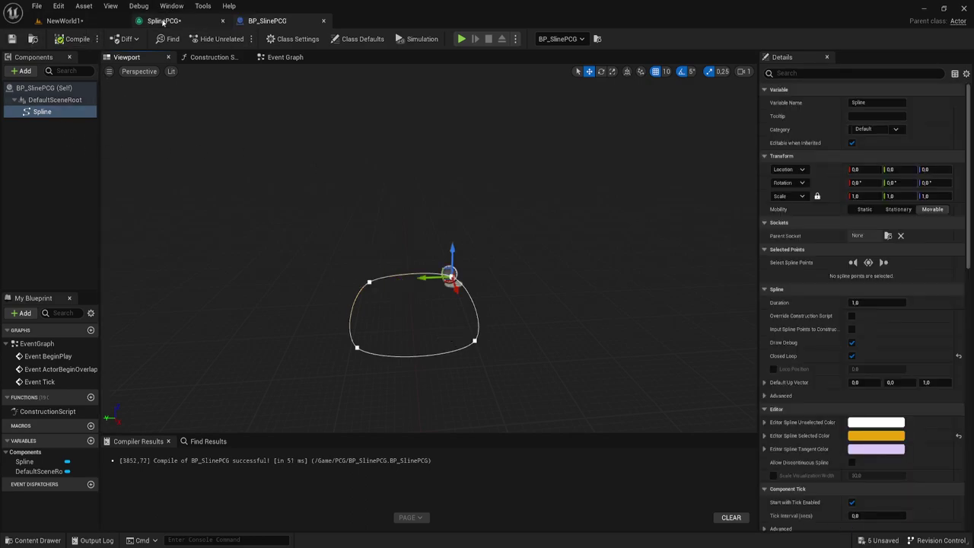
pyautogui.click(64, 20)
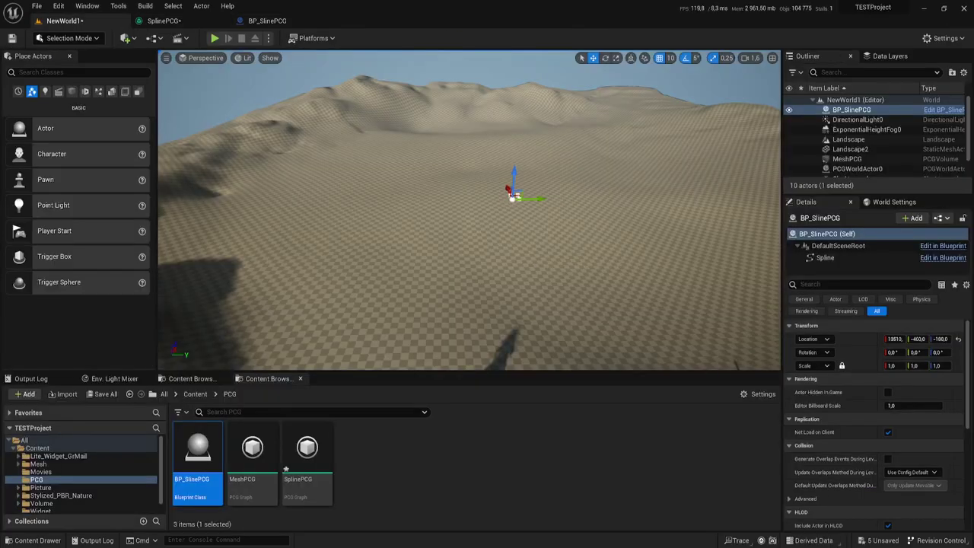
# Move two spline points down the slope and stretch another out to the right.
pyautogui.press('f')
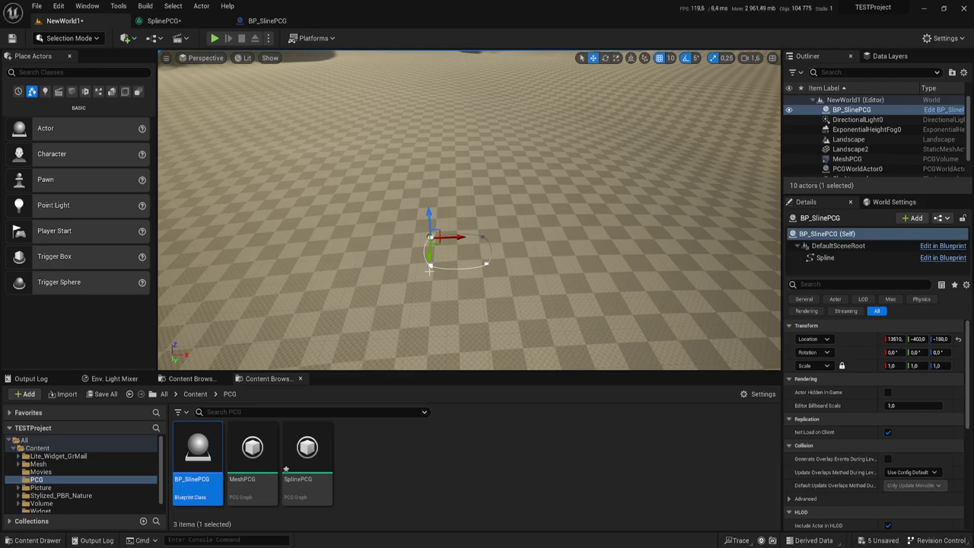
pyautogui.click(430, 266)
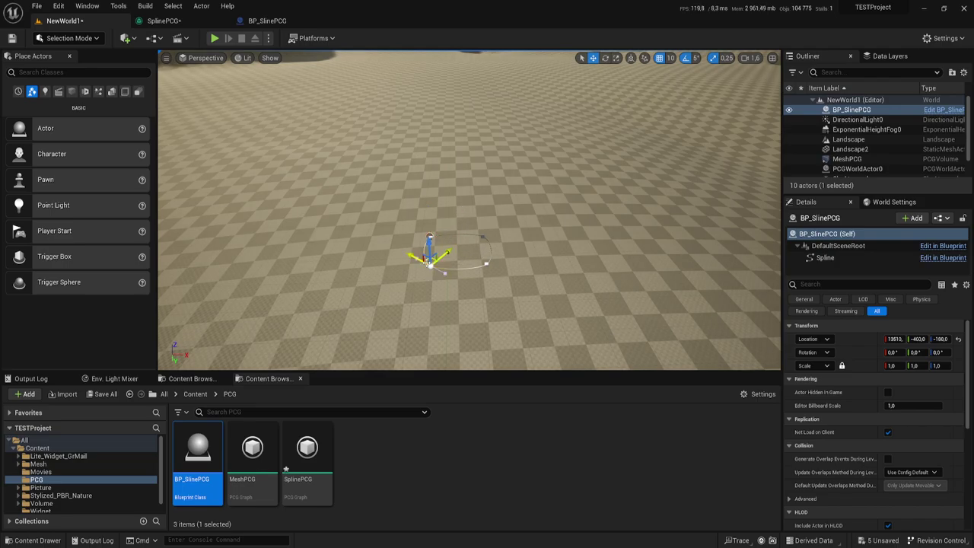
pyautogui.moveTo(438, 255); pyautogui.dragTo(378, 359)
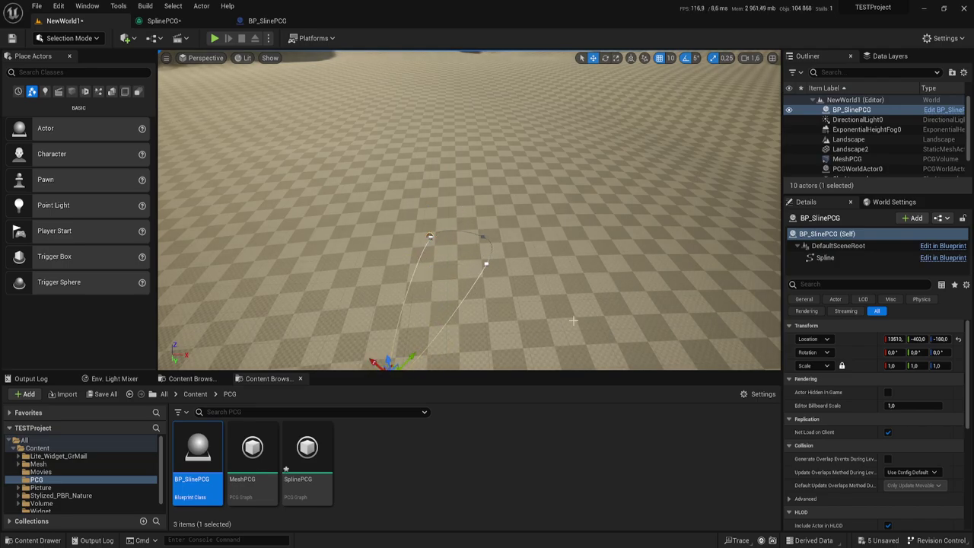
pyautogui.press('f')
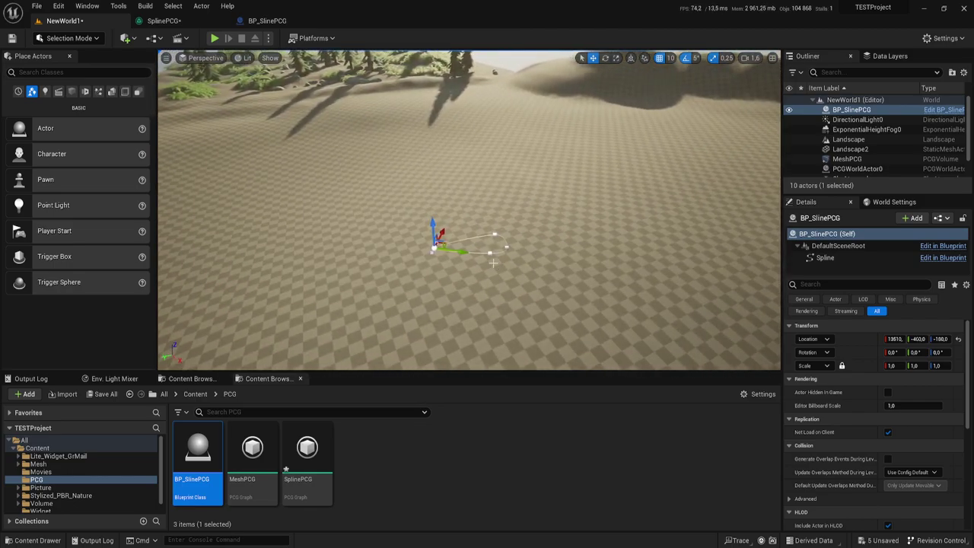
pyautogui.click(490, 252)
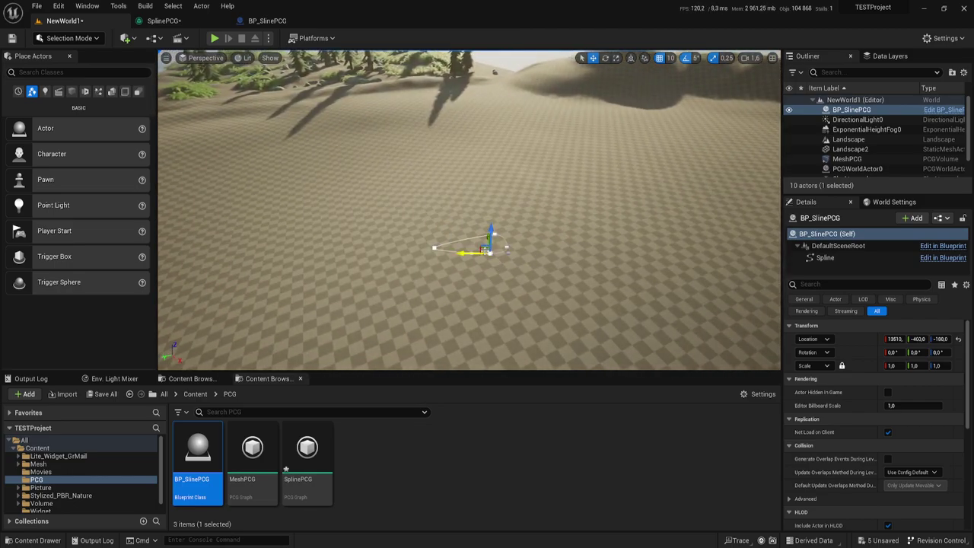
pyautogui.moveTo(491, 251); pyautogui.dragTo(496, 341)
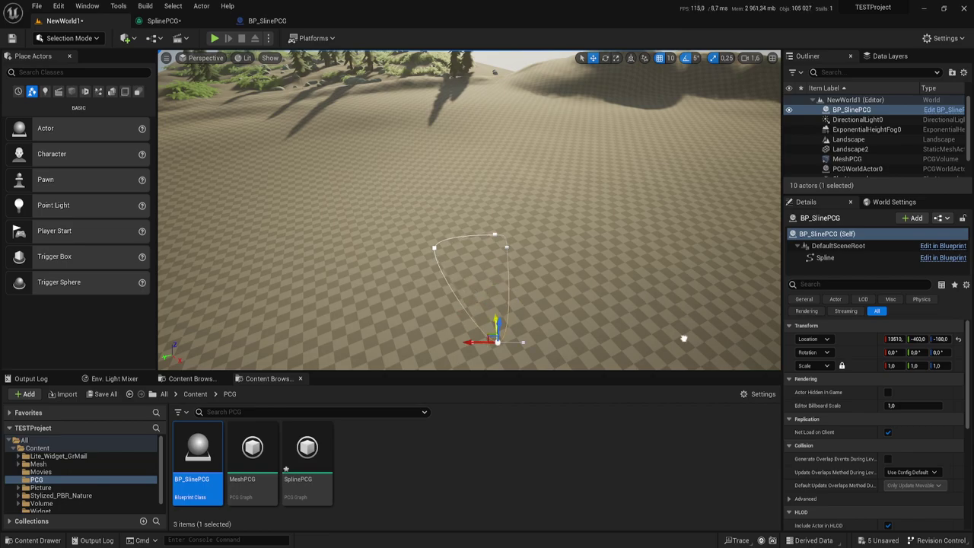
pyautogui.click(508, 247)
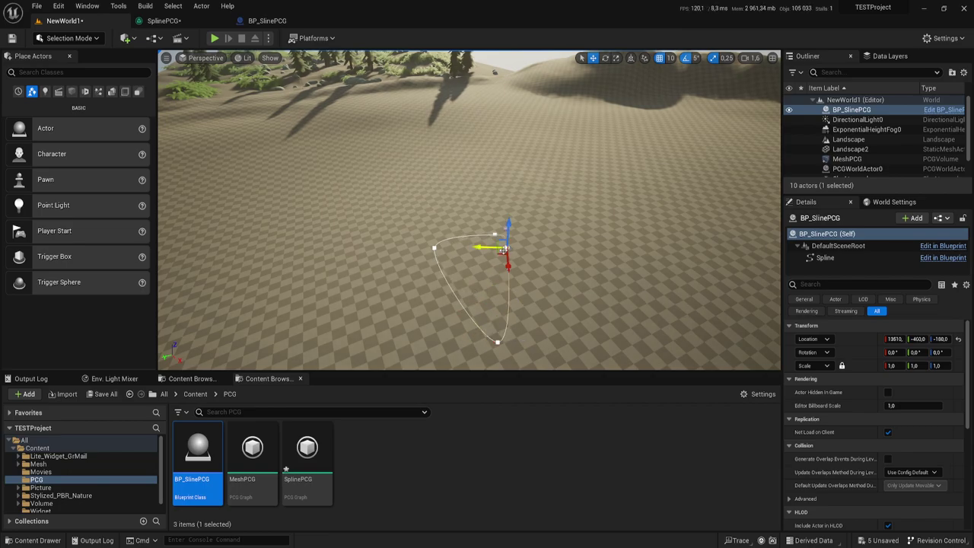
pyautogui.moveTo(503, 249); pyautogui.dragTo(730, 206)
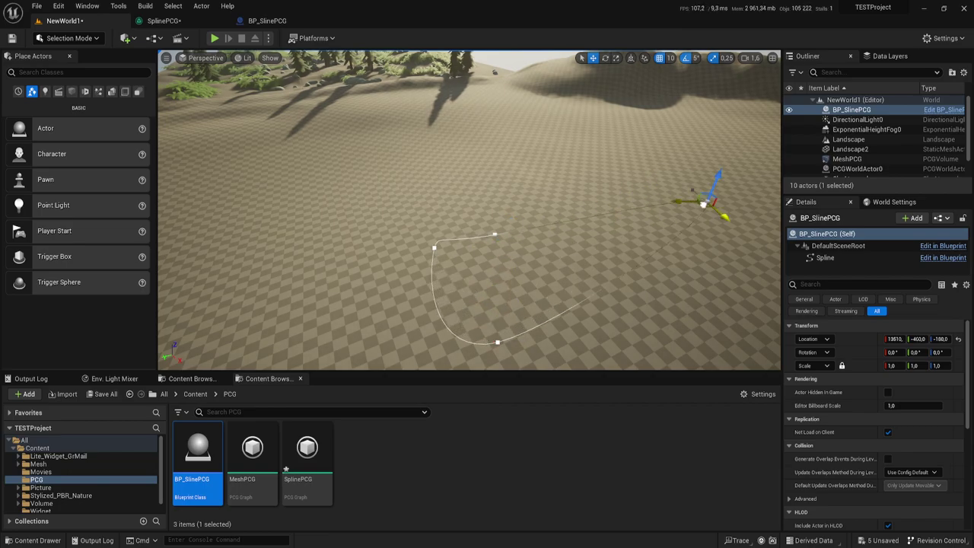
# Extend the spline with new points pulled upward and toward the lower left.
pyautogui.click(492, 234)
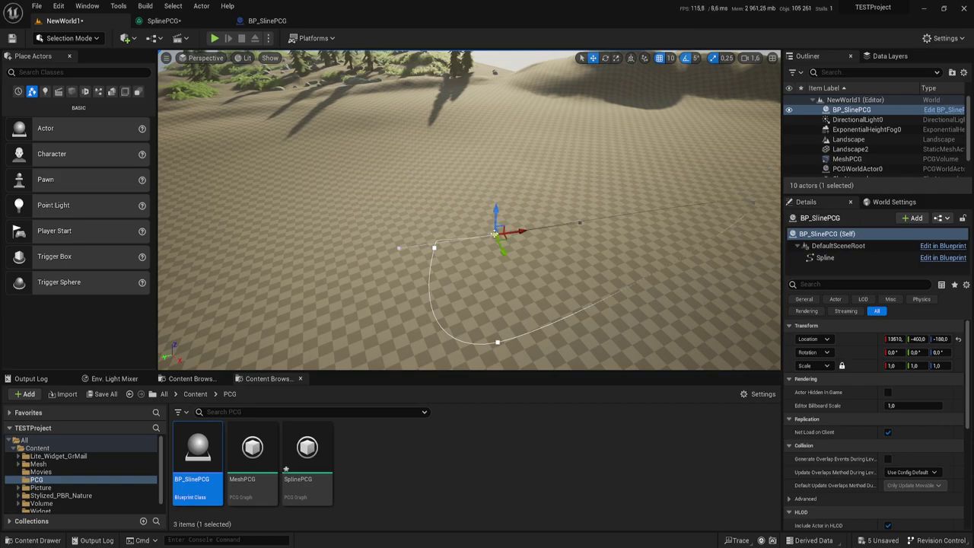
pyautogui.moveTo(492, 233); pyautogui.dragTo(543, 116)
pyautogui.moveTo(543, 115); pyautogui.dragTo(502, 224, button='right')
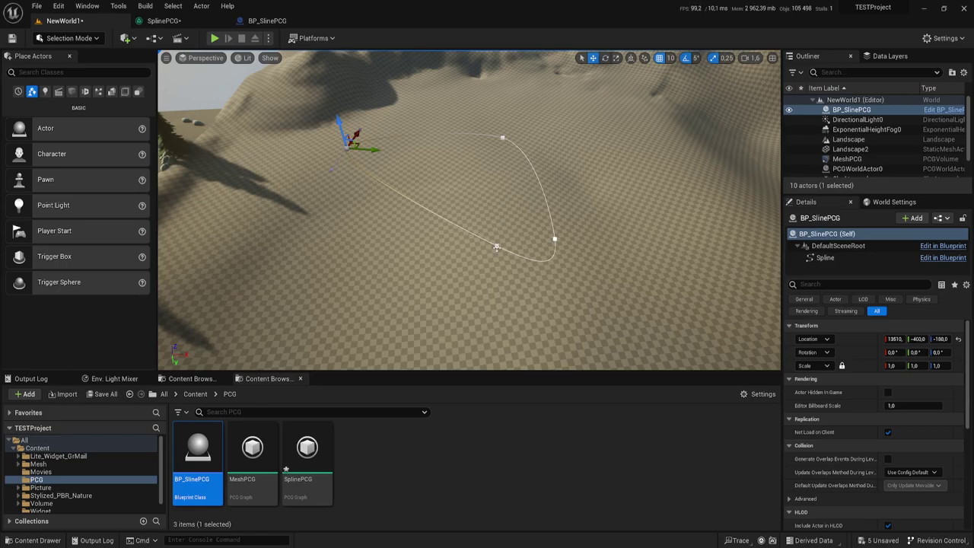
pyautogui.click(496, 246)
pyautogui.keyDown('alt'); pyautogui.moveTo(496, 243); pyautogui.dragTo(429, 327); pyautogui.keyUp('alt')
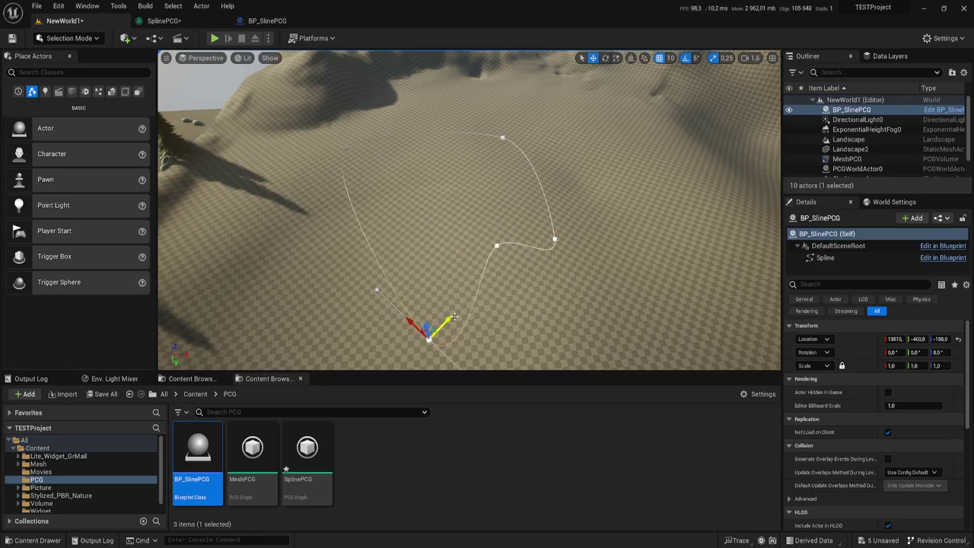
pyautogui.moveTo(497, 289); pyautogui.dragTo(497, 293, button='right')
pyautogui.moveTo(523, 206); pyautogui.dragTo(527, 208, button='right')
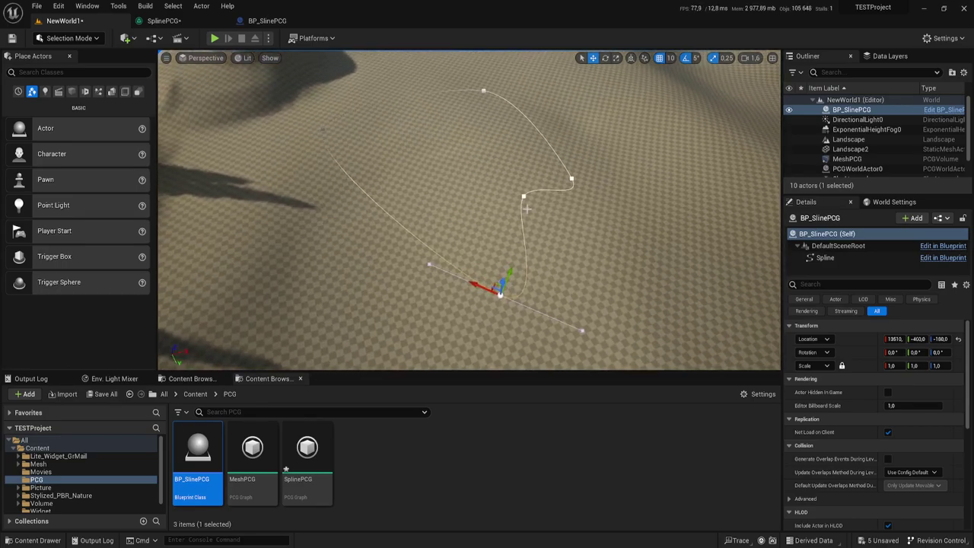
# Add more points to the upper left and right to widen the loop, then frame it.
pyautogui.click(523, 196)
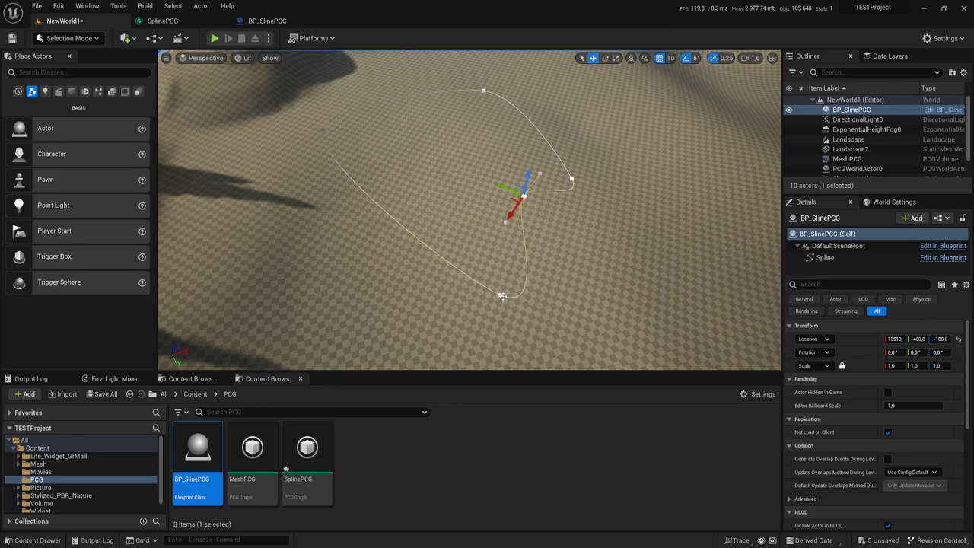
pyautogui.click(500, 294)
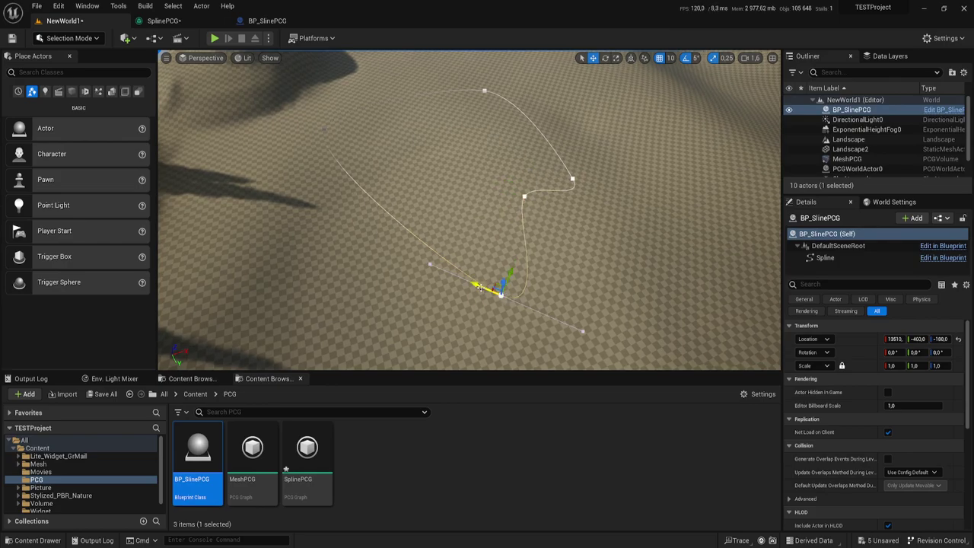
pyautogui.keyDown('alt'); pyautogui.moveTo(486, 293); pyautogui.dragTo(325, 261); pyautogui.keyUp('alt')
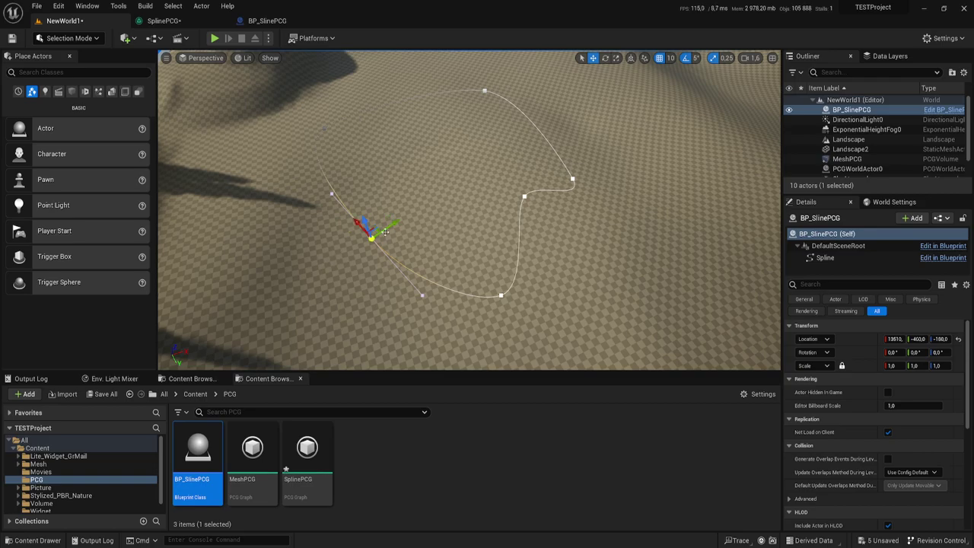
pyautogui.moveTo(394, 223)
pyautogui.mouseDown()
pyautogui.moveTo(313, 276)
pyautogui.moveTo(423, 207)
pyautogui.moveTo(517, 190)
pyautogui.moveTo(532, 199)
pyautogui.mouseUp()
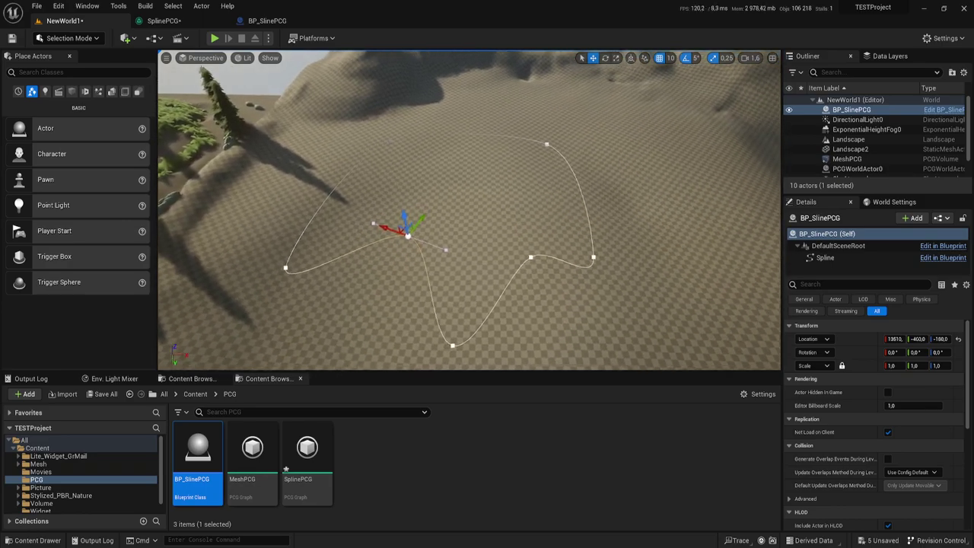
pyautogui.click(549, 259)
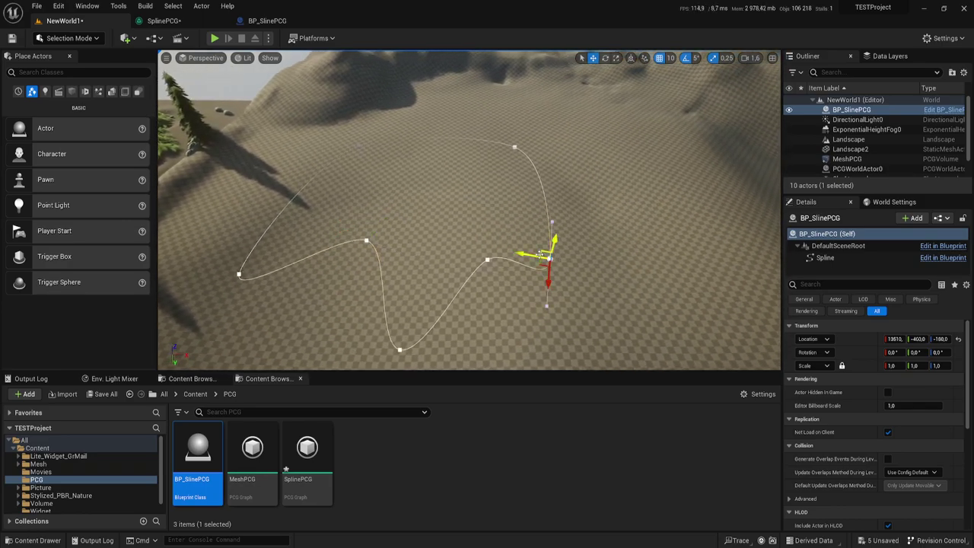
pyautogui.moveTo(550, 259)
pyautogui.keyDown('alt'); pyautogui.mouseDown()
pyautogui.moveTo(601, 260)
pyautogui.moveTo(572, 209)
pyautogui.moveTo(644, 211)
pyautogui.moveTo(578, 220)
pyautogui.mouseUp(); pyautogui.keyUp('alt')
pyautogui.press('f')
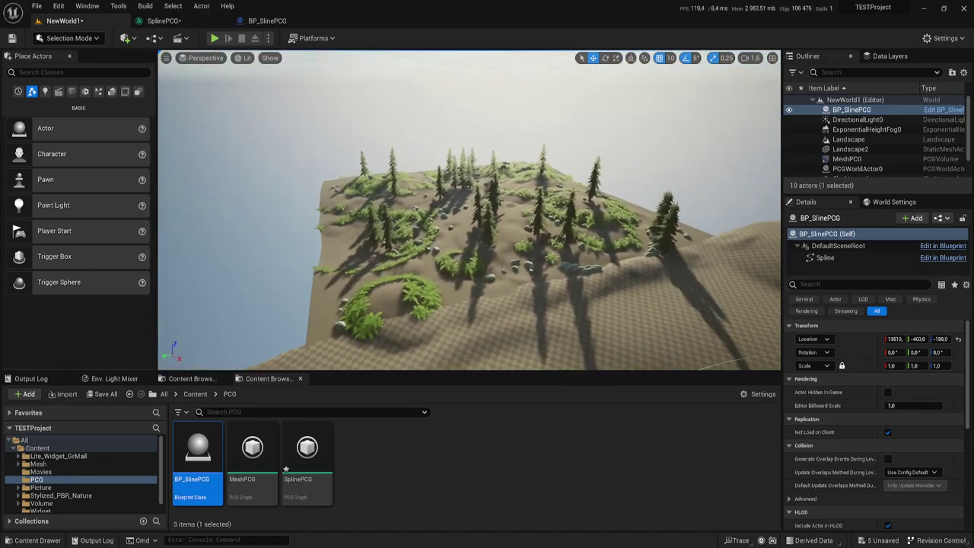
pyautogui.keyDown('alt'); pyautogui.moveTo(556, 130); pyautogui.dragTo(471, 182); pyautogui.keyUp('alt')
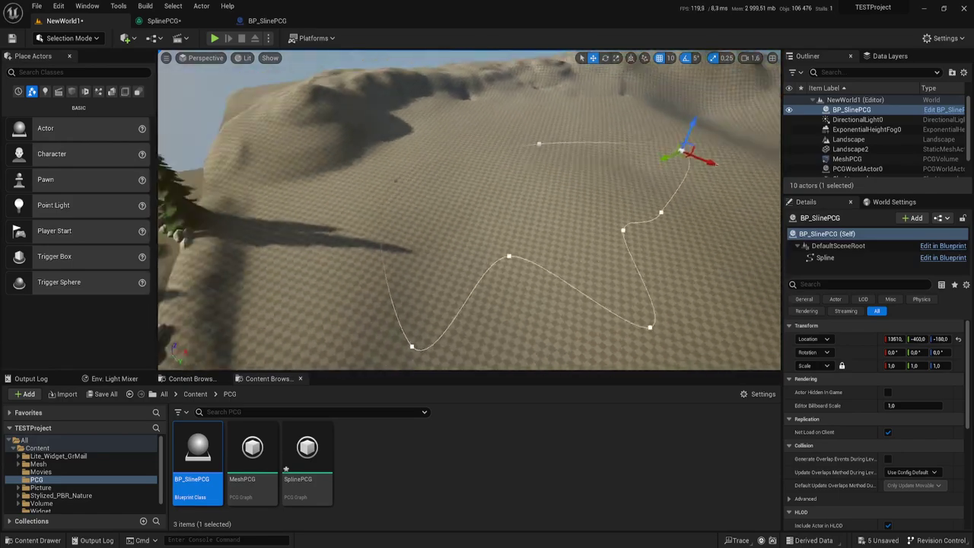
pyautogui.press('f')
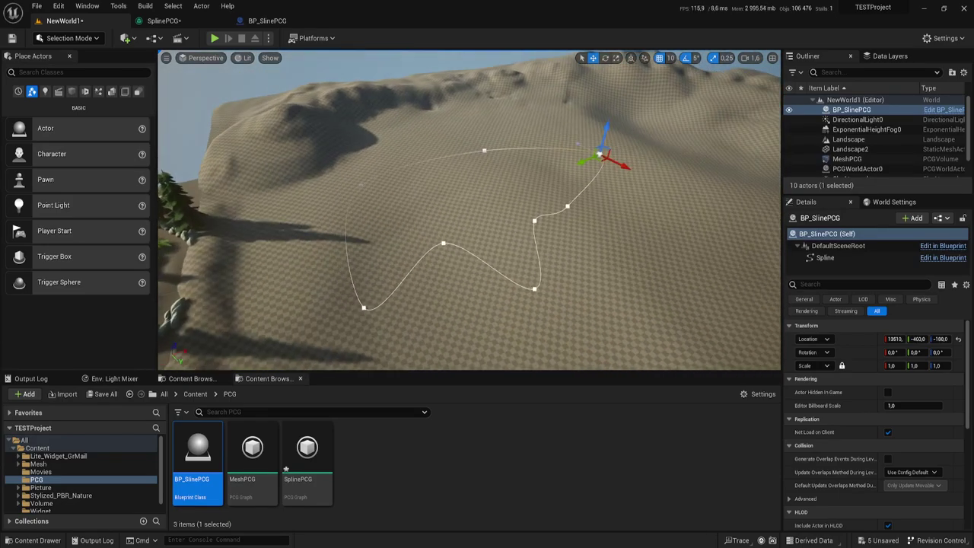
pyautogui.keyDown('alt'); pyautogui.moveTo(351, 168); pyautogui.dragTo(290, 172); pyautogui.keyUp('alt')
pyautogui.keyDown('alt'); pyautogui.moveTo(374, 192); pyautogui.dragTo(327, 193); pyautogui.keyUp('alt')
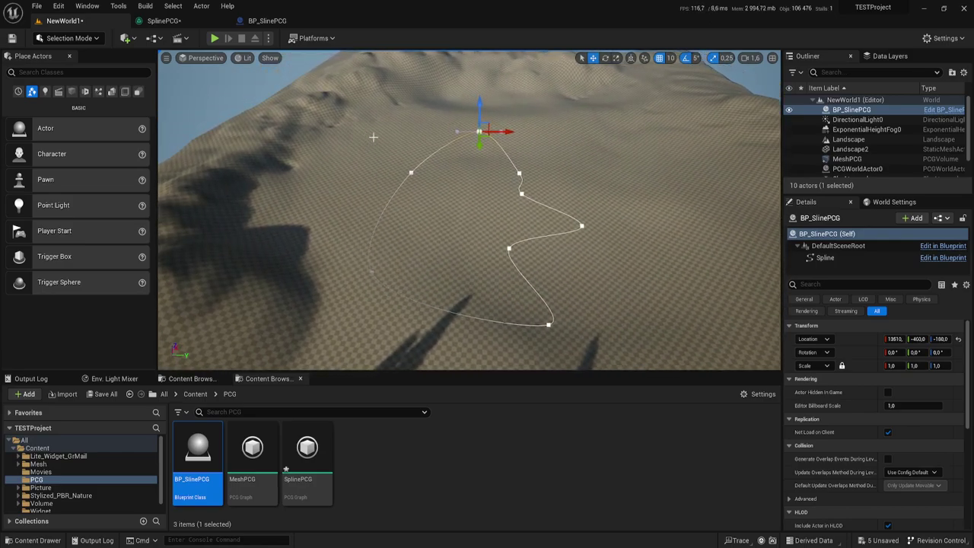
# Place a SplinePCG volume over the spline and scale it to 68.5 × 68.5 × 53.5.
pyautogui.click(308, 457)
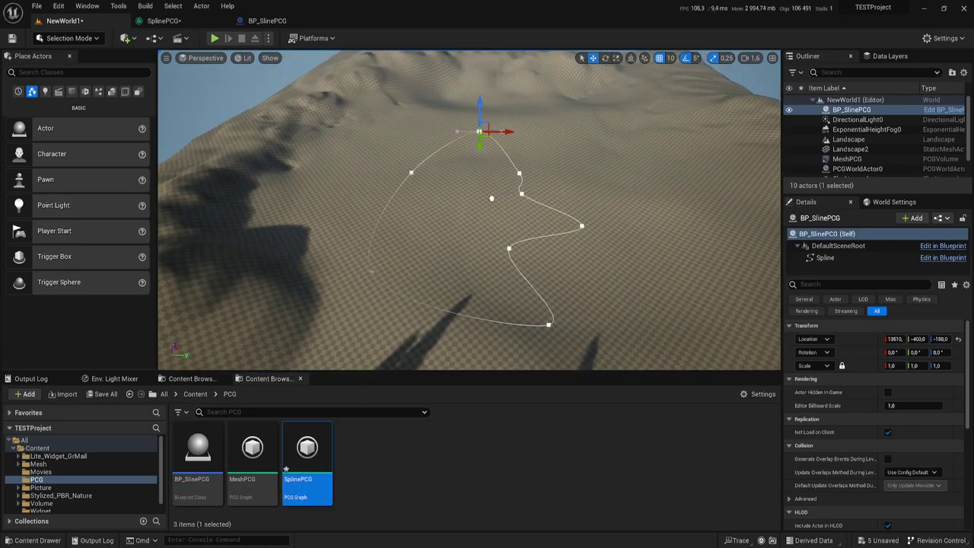
pyautogui.moveTo(464, 202); pyautogui.dragTo(466, 201)
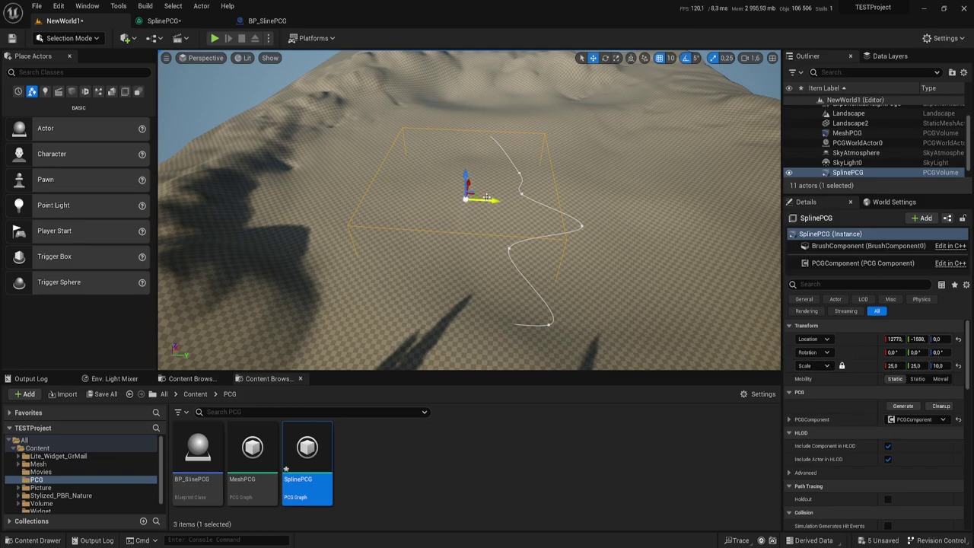
pyautogui.moveTo(487, 202); pyautogui.dragTo(525, 202, button='right')
pyautogui.moveTo(457, 199); pyautogui.dragTo(649, 219)
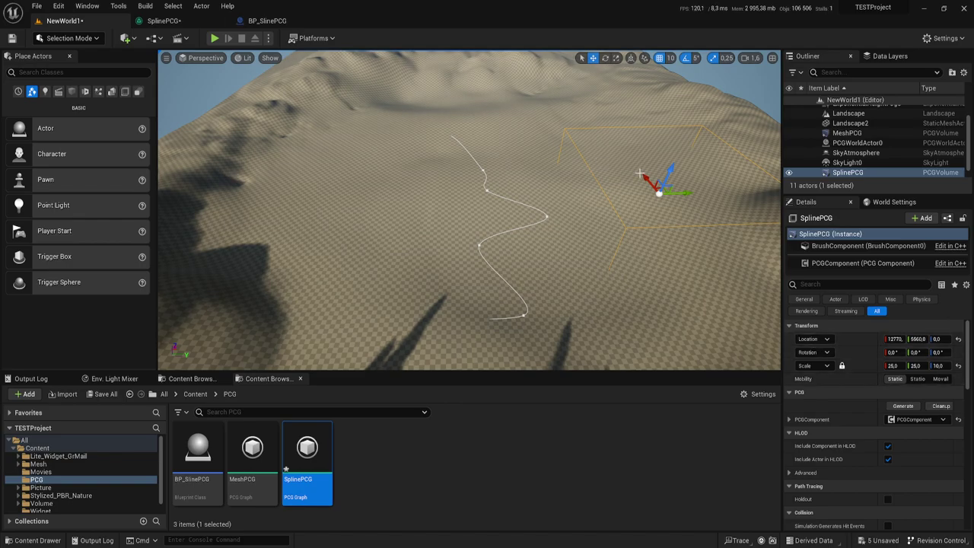
pyautogui.moveTo(667, 191); pyautogui.dragTo(457, 208)
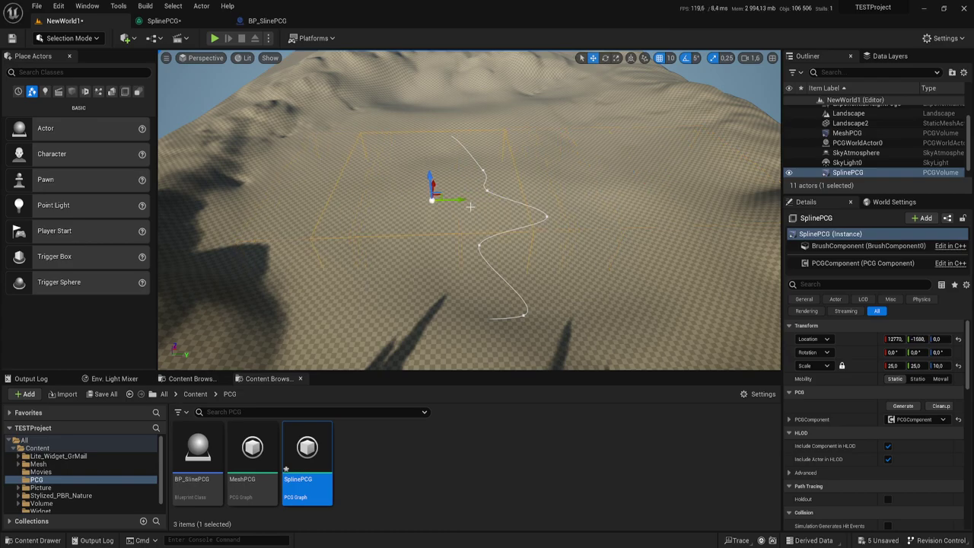
pyautogui.press('r')
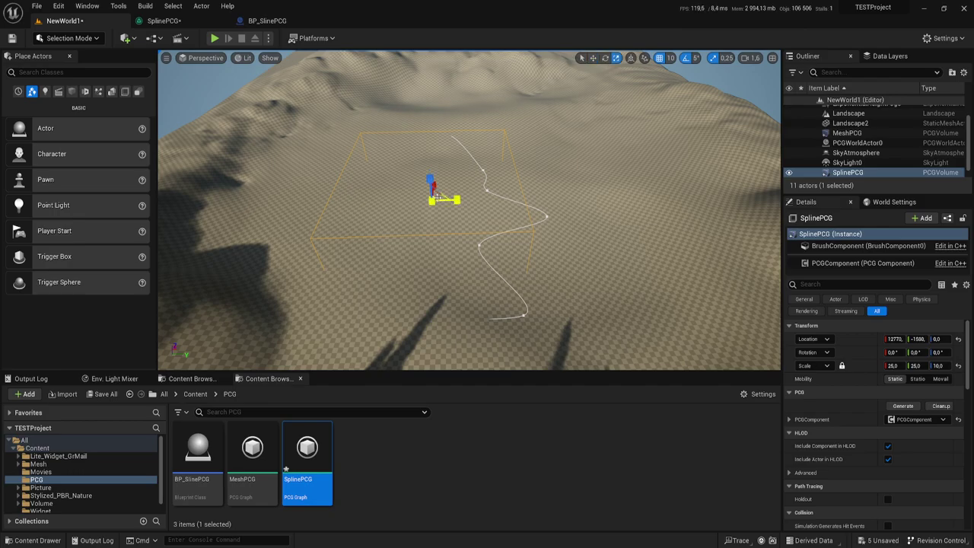
pyautogui.moveTo(432, 199)
pyautogui.mouseDown()
pyautogui.moveTo(472, 175)
pyautogui.moveTo(427, 190)
pyautogui.mouseUp()
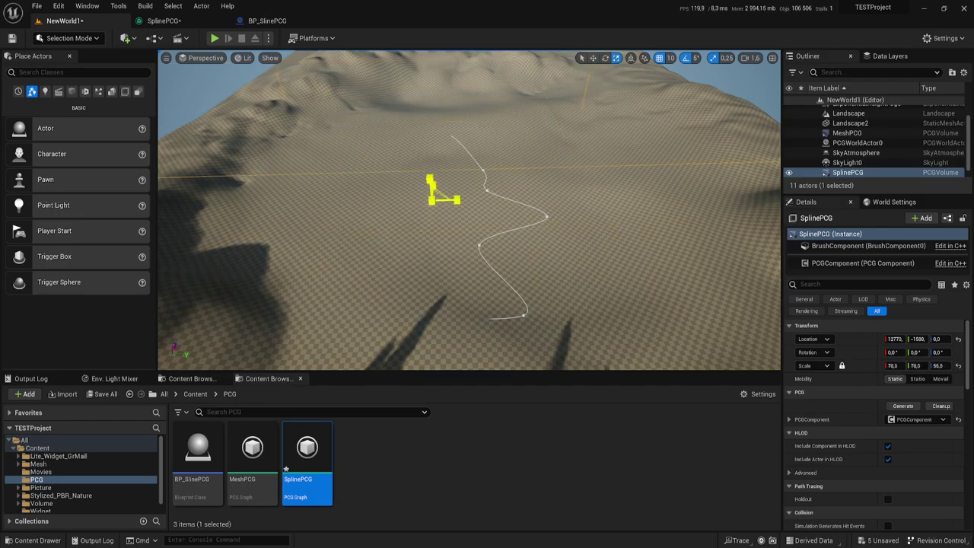
pyautogui.moveTo(427, 190)
pyautogui.mouseDown(button='right')
pyautogui.moveTo(465, 251)
pyautogui.moveTo(497, 155)
pyautogui.mouseUp(button='right')
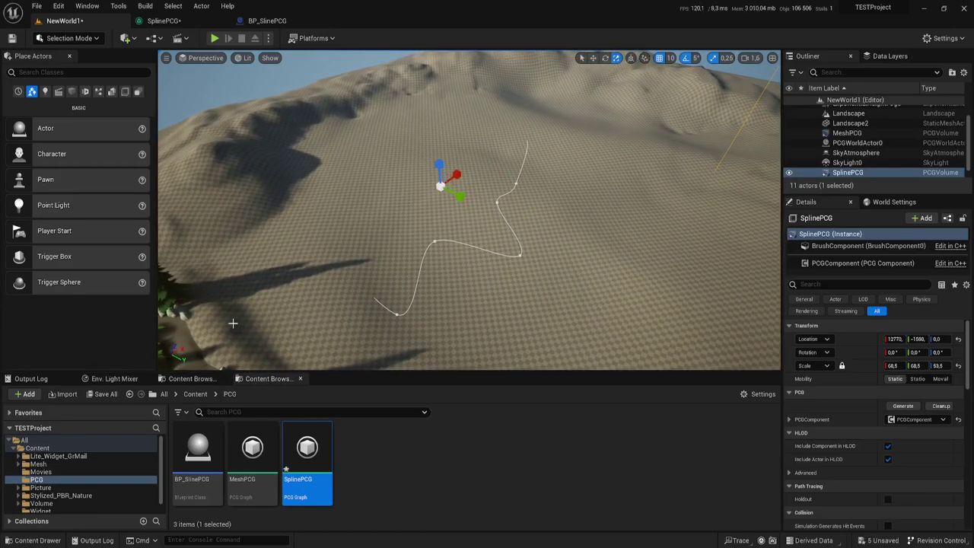
# Float the SplinePCG graph in its own enlarged window, close the Blueprint editor, and tidy its nodes.
pyautogui.click(107, 393)
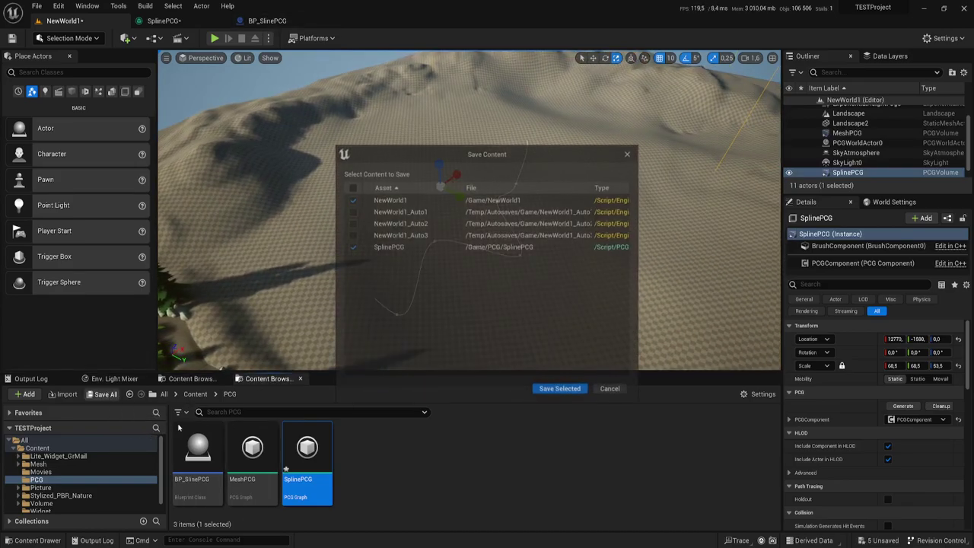
pyautogui.click(611, 389)
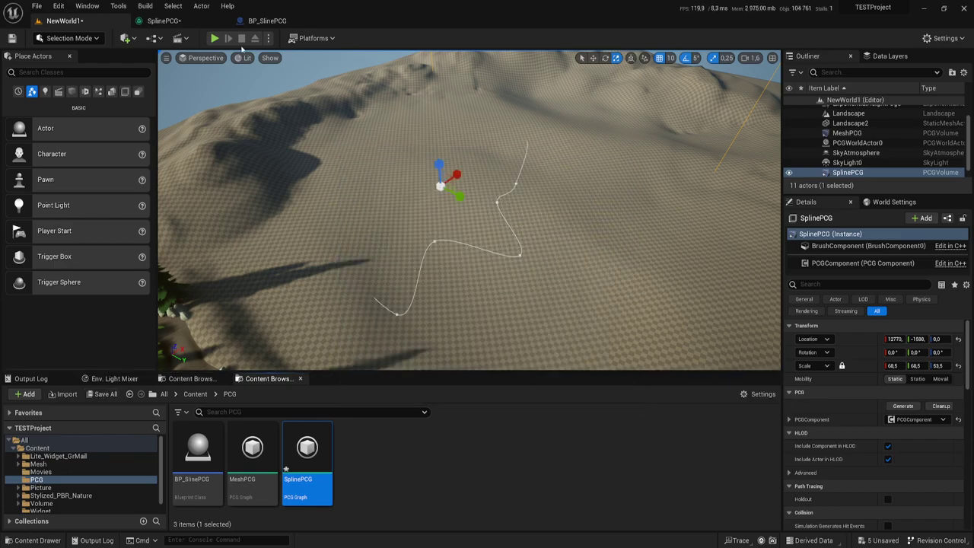
pyautogui.click(171, 20)
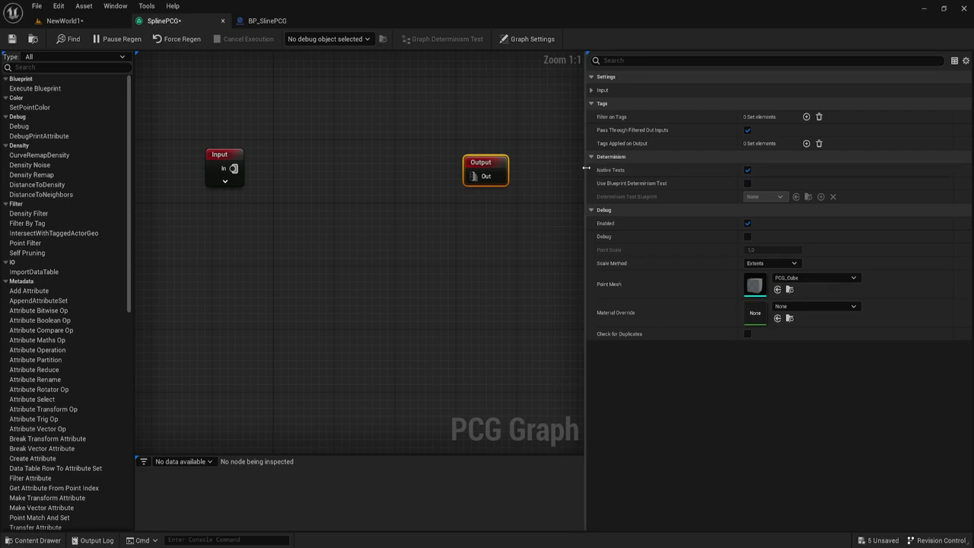
pyautogui.moveTo(587, 170); pyautogui.dragTo(740, 170)
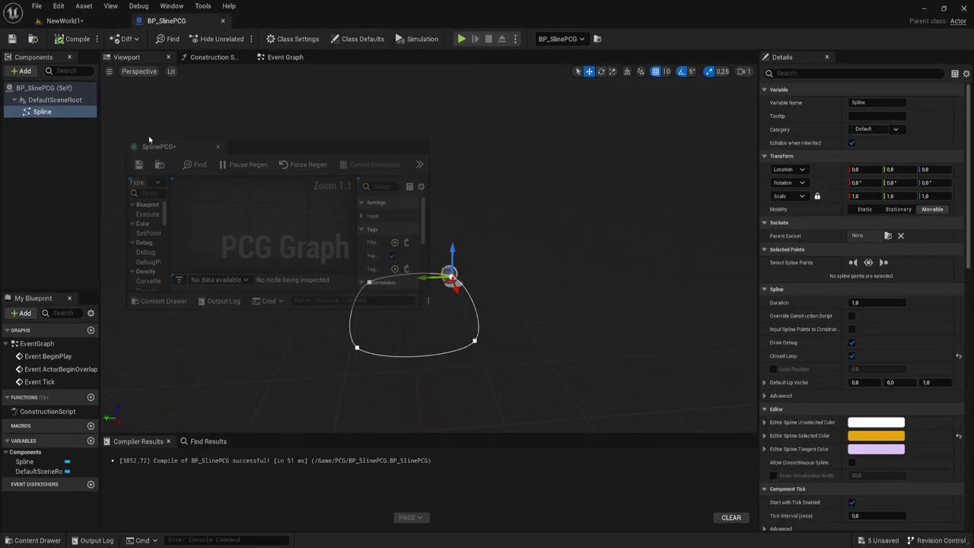
pyautogui.moveTo(182, 25); pyautogui.dragTo(189, 160)
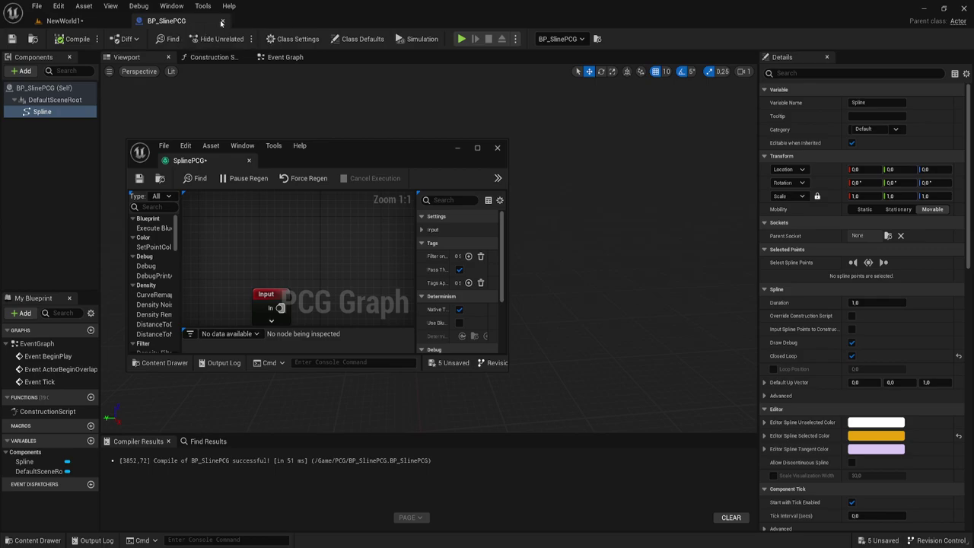
pyautogui.click(222, 21)
pyautogui.moveTo(330, 148); pyautogui.dragTo(205, 32)
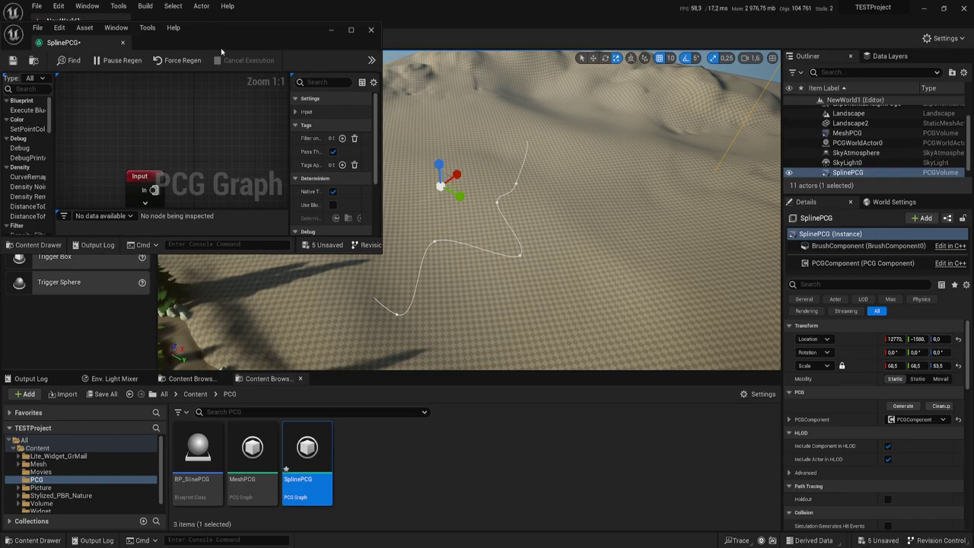
pyautogui.moveTo(379, 253); pyautogui.dragTo(462, 417)
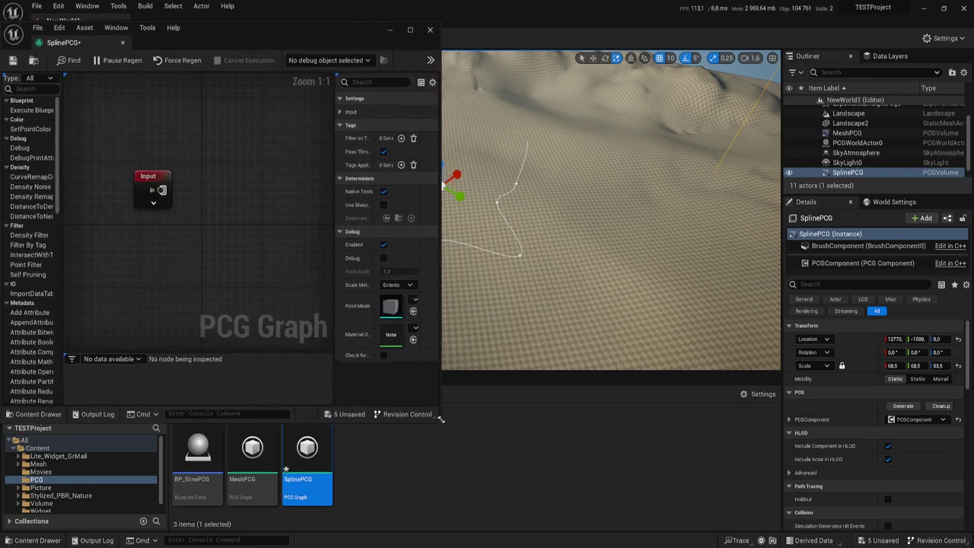
pyautogui.moveTo(201, 243); pyautogui.dragTo(170, 235, button='right')
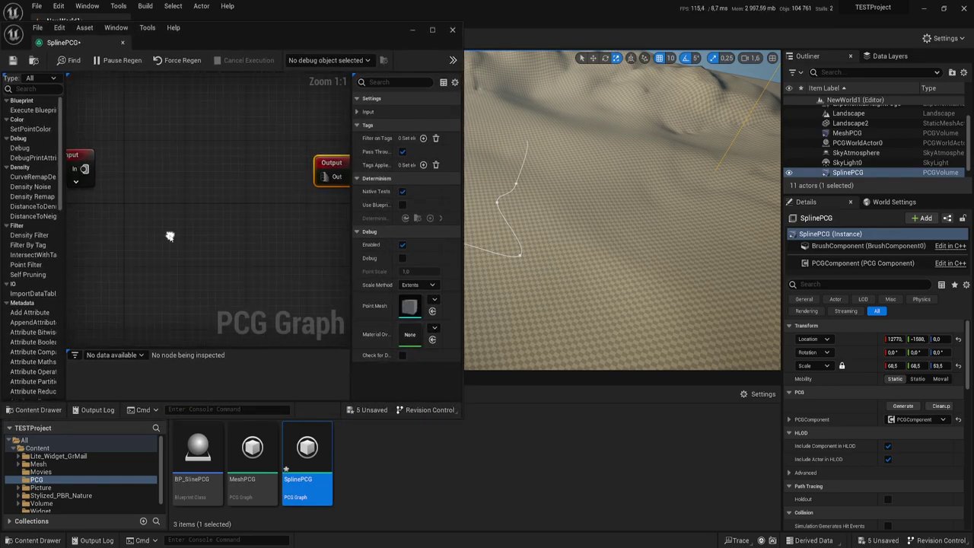
pyautogui.moveTo(337, 164); pyautogui.dragTo(146, 163)
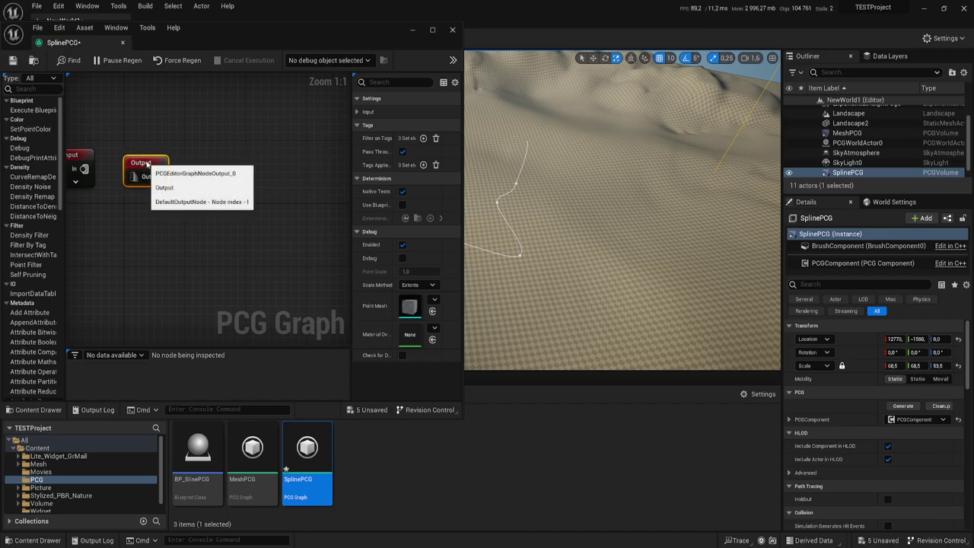
pyautogui.moveTo(543, 241); pyautogui.dragTo(542, 238, button='right')
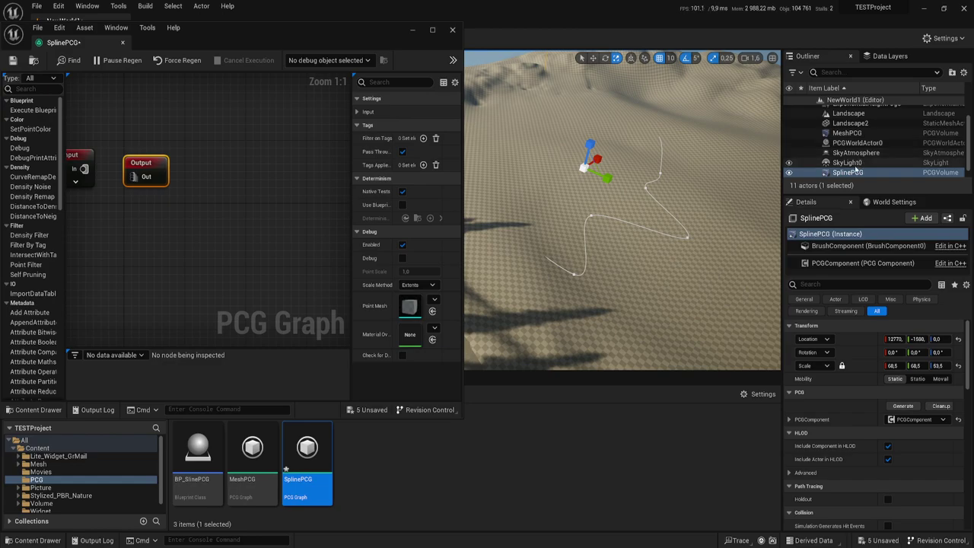
# Select BP_SlinePCG in the Outliner and move it to Y 800, Z 0.
pyautogui.click(847, 163)
pyautogui.click(856, 143)
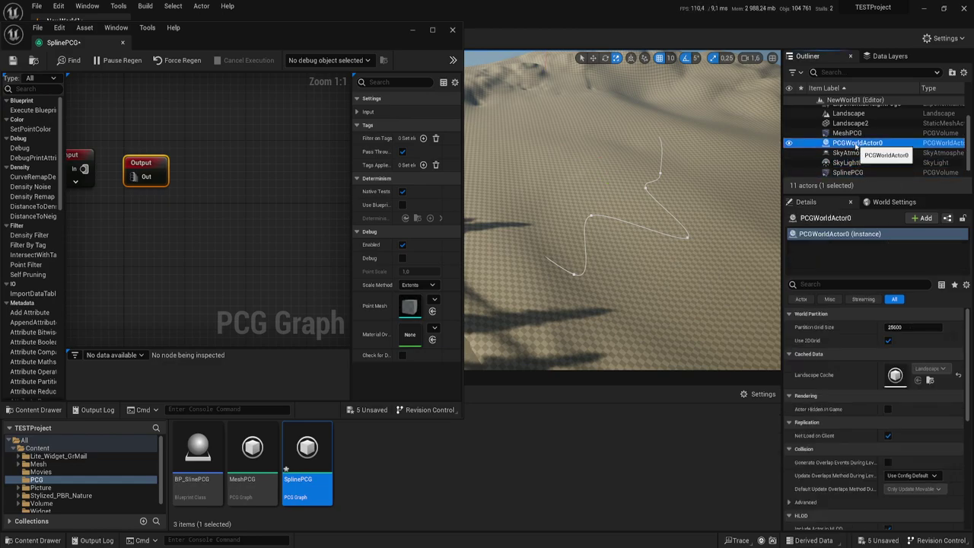
pyautogui.scroll(2, 856, 155)
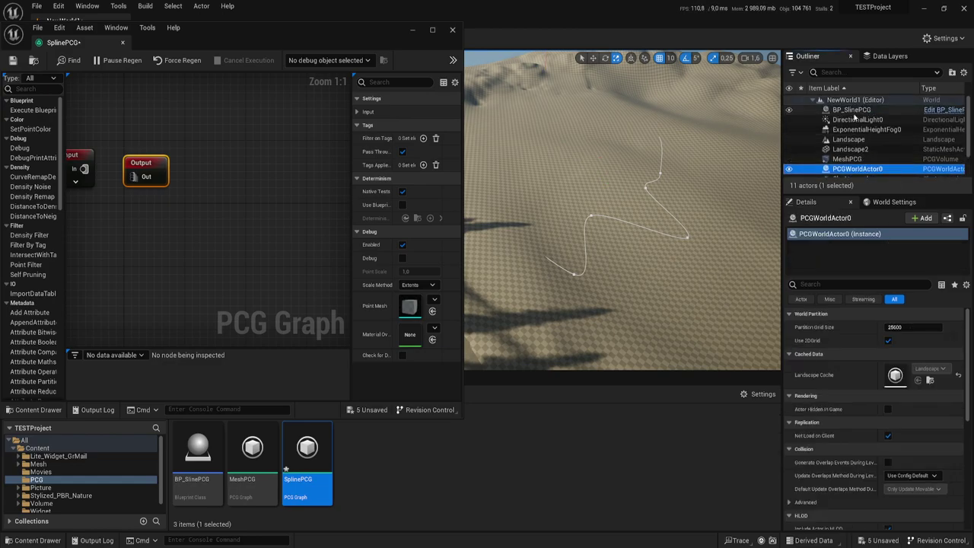
pyautogui.click(851, 111)
pyautogui.press('w')
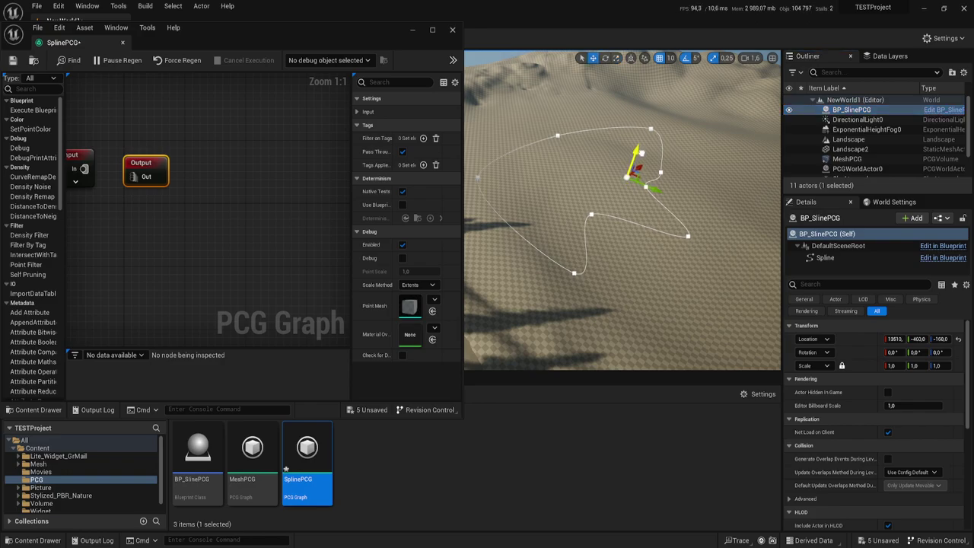
pyautogui.moveTo(642, 156); pyautogui.dragTo(644, 147)
pyautogui.moveTo(648, 181); pyautogui.dragTo(672, 202)
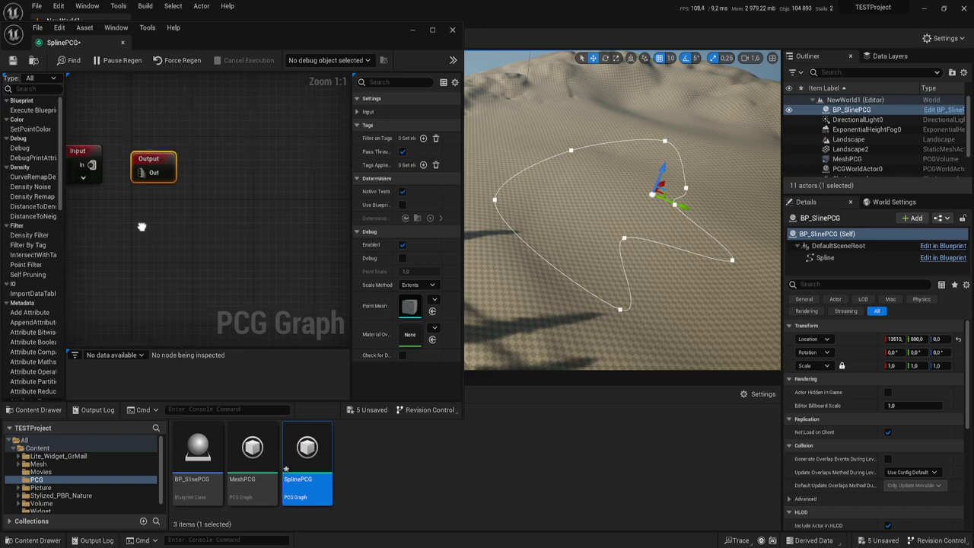
pyautogui.moveTo(142, 224); pyautogui.dragTo(205, 211, button='right')
# Add a Get Spline Data node reading All World Actors filtered by tag SplinePCG.
pyautogui.rightClick(98, 202)
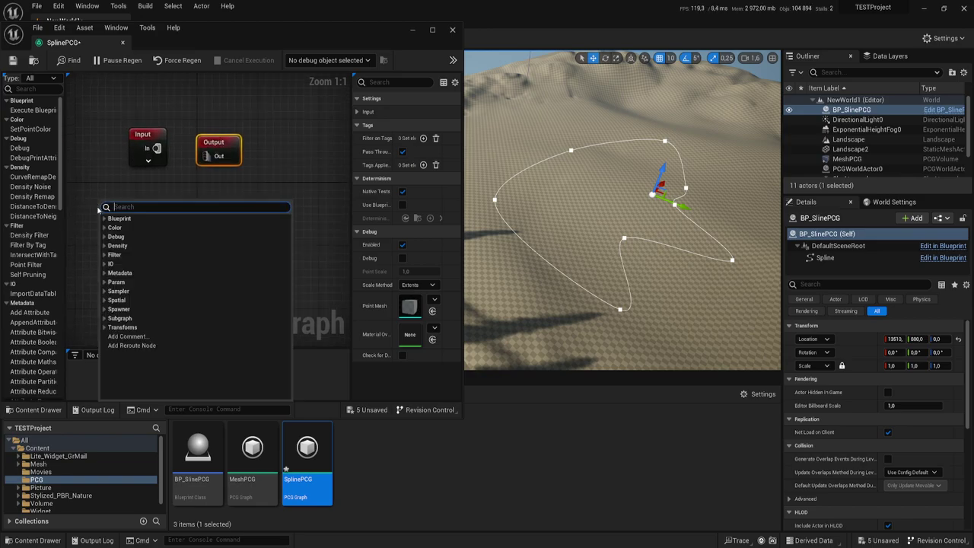
pyautogui.write('spli')
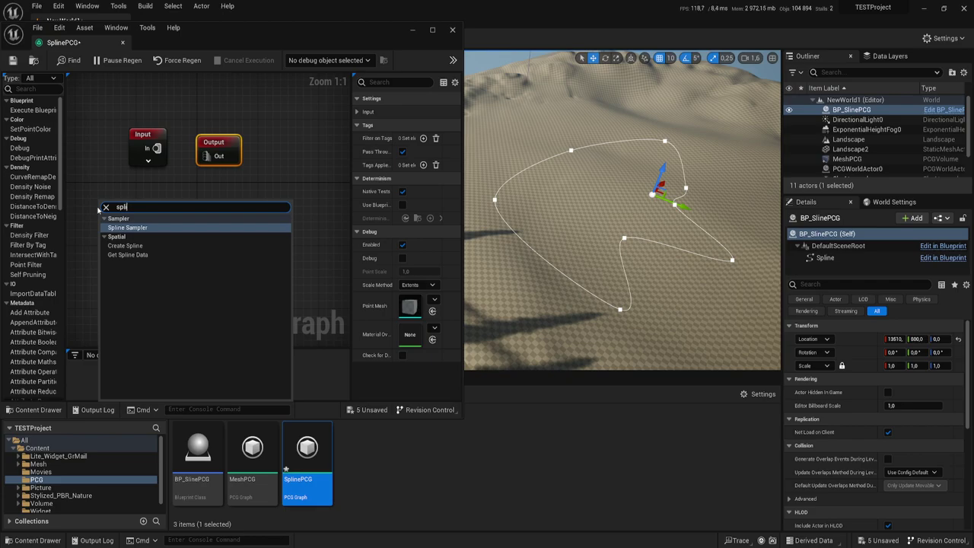
pyautogui.click(127, 255)
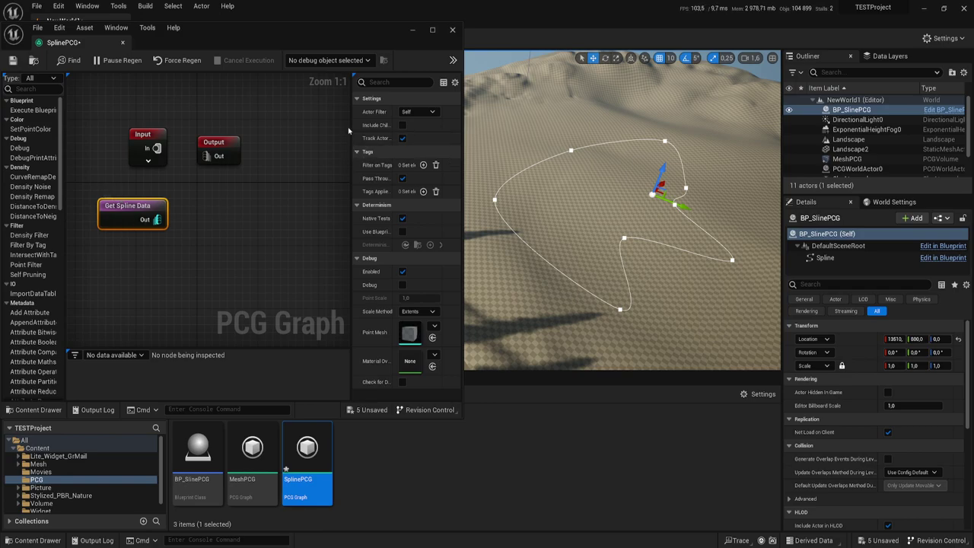
pyautogui.moveTo(350, 126); pyautogui.dragTo(331, 126)
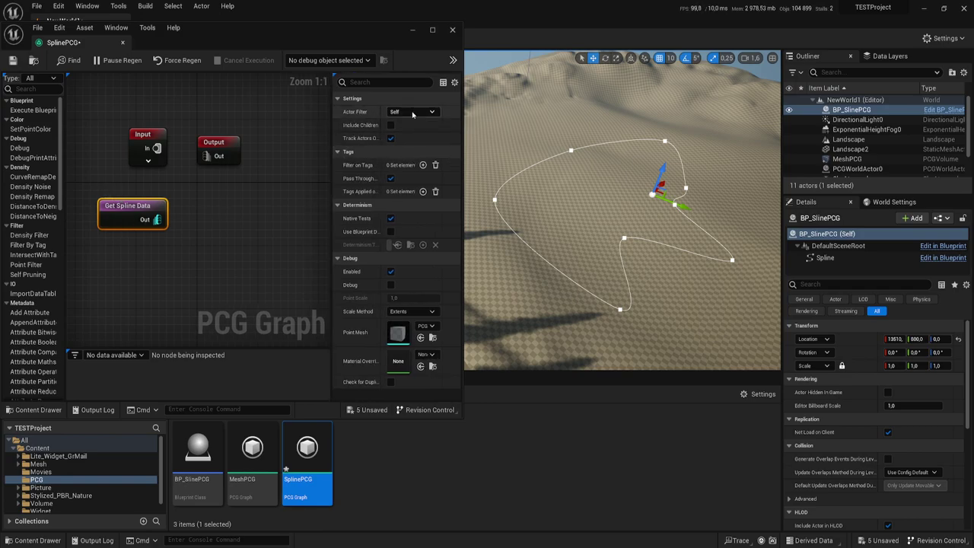
pyautogui.click(432, 112)
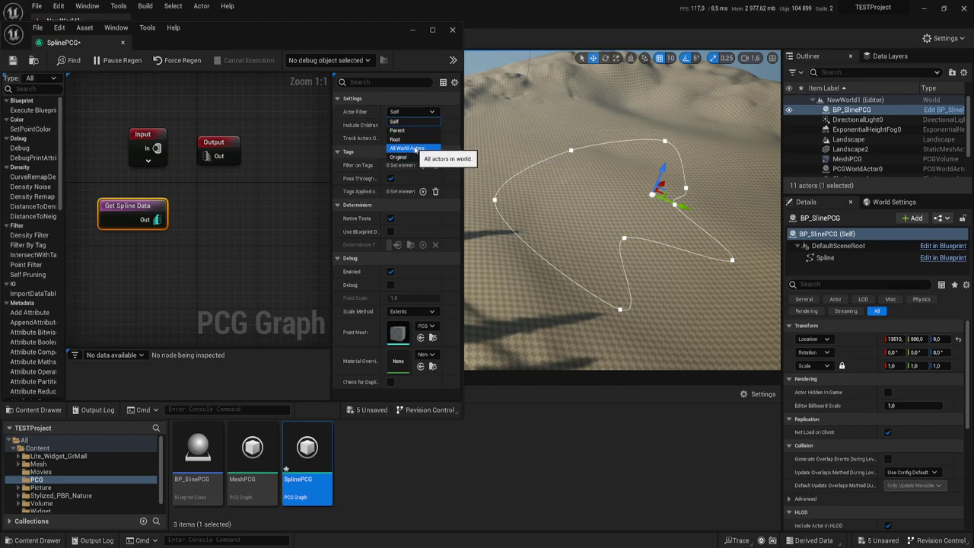
pyautogui.click(403, 149)
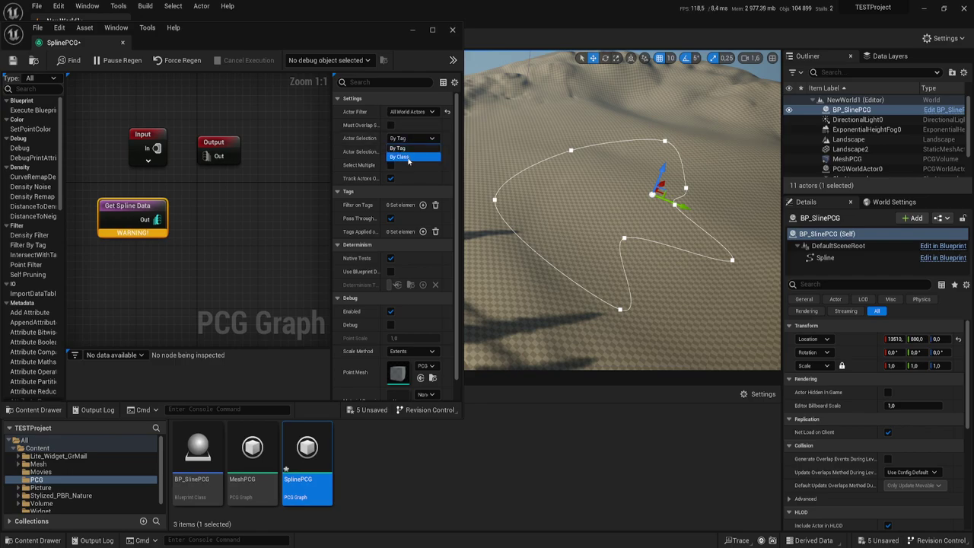
pyautogui.click(399, 147)
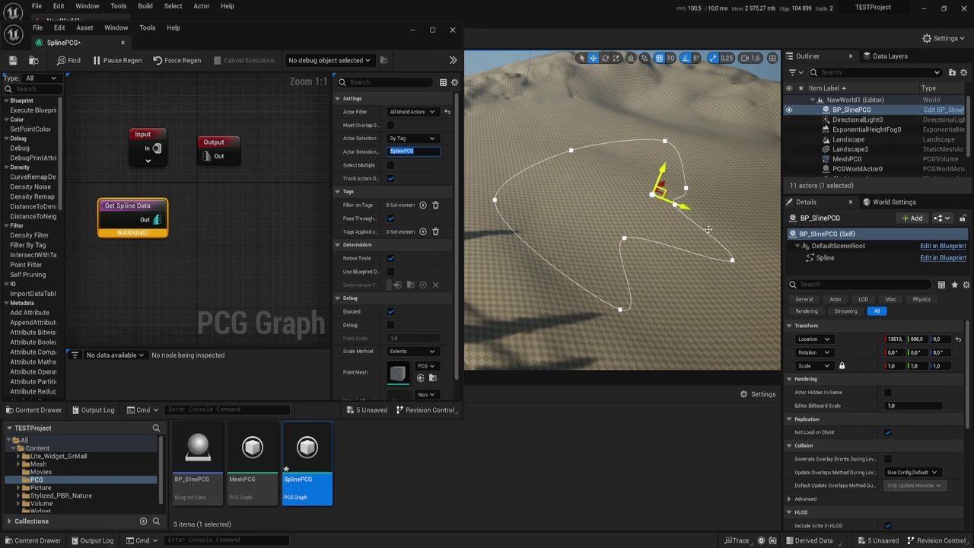
# Add the SplinePCG tag to BP_SlinePCG's Tags array.
pyautogui.click(869, 285)
pyautogui.write('t')
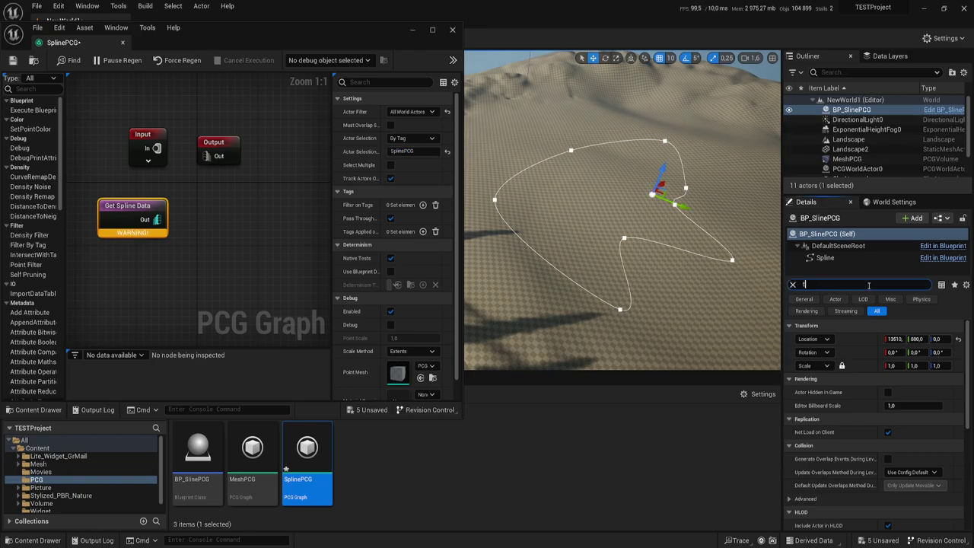
pyautogui.write('ag')
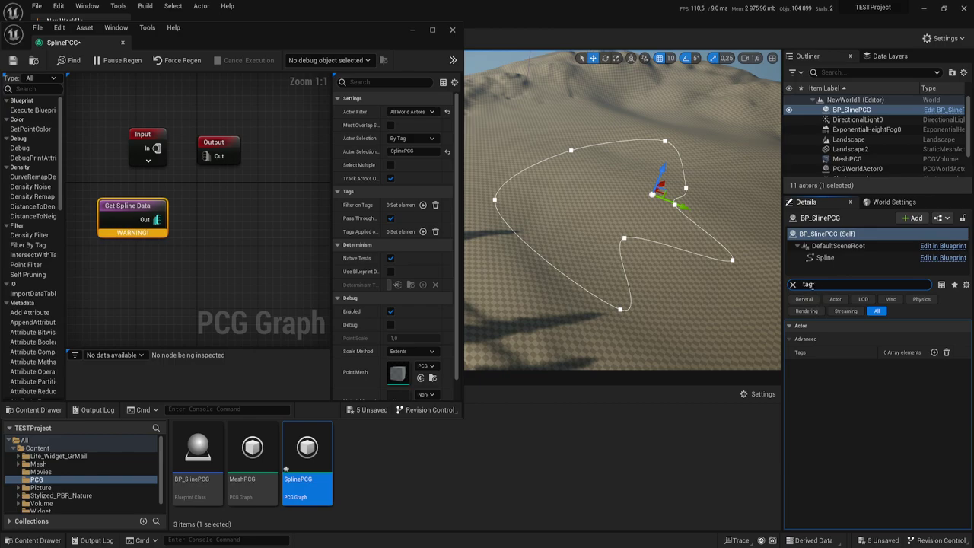
pyautogui.click(936, 352)
pyautogui.write('SplinePCG')
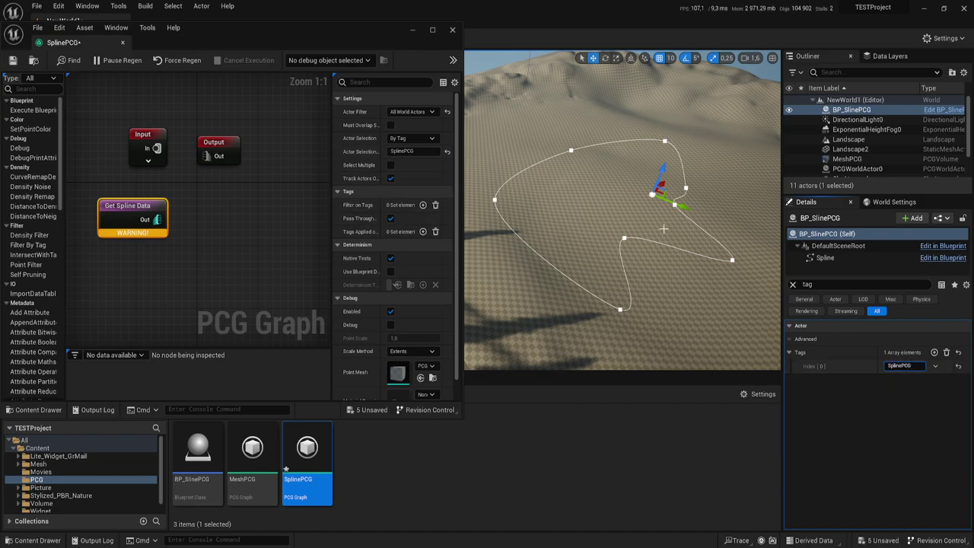
pyautogui.click(646, 228)
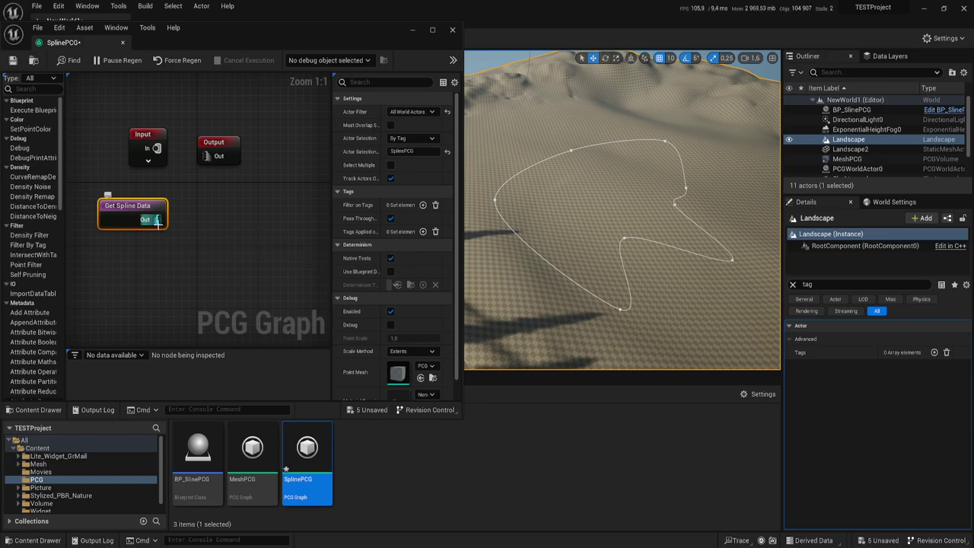
# Connect a Spline Sampler to Get Spline Data's Out pin and open its Dimension options.
pyautogui.moveTo(157, 219); pyautogui.dragTo(208, 210)
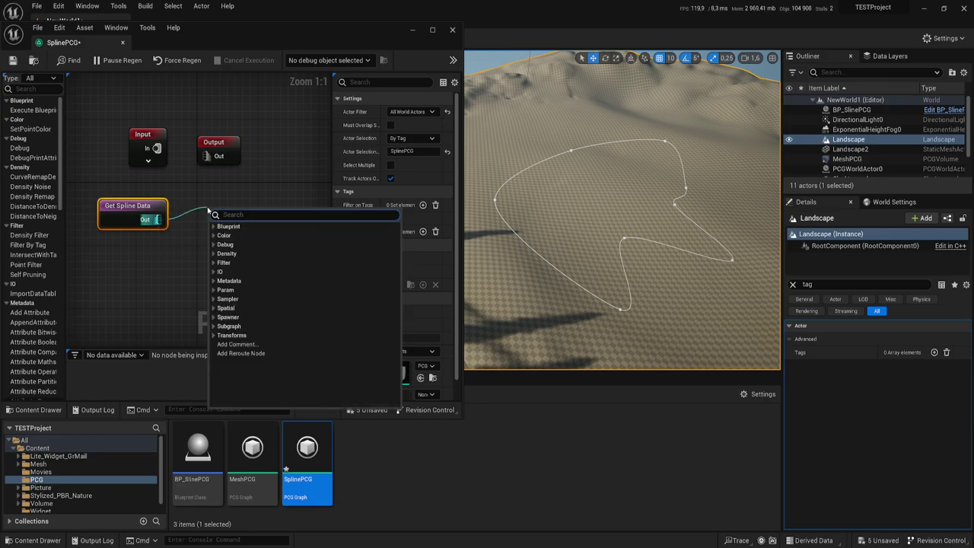
pyautogui.write('sp')
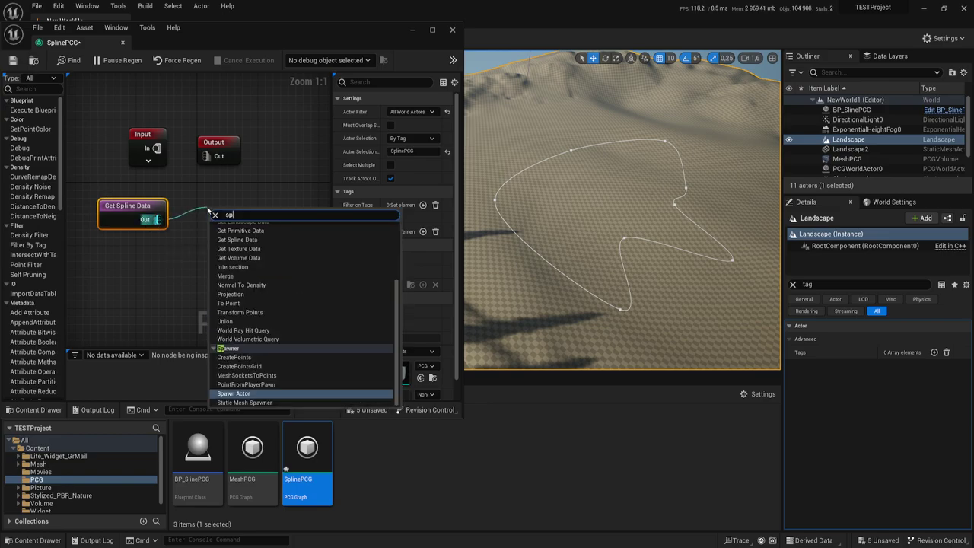
pyautogui.write('l')
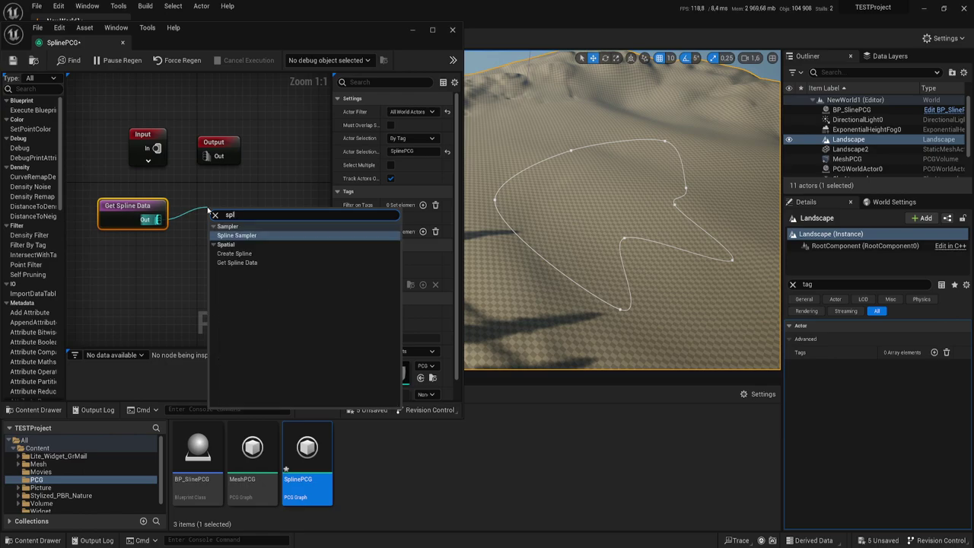
pyautogui.click(233, 235)
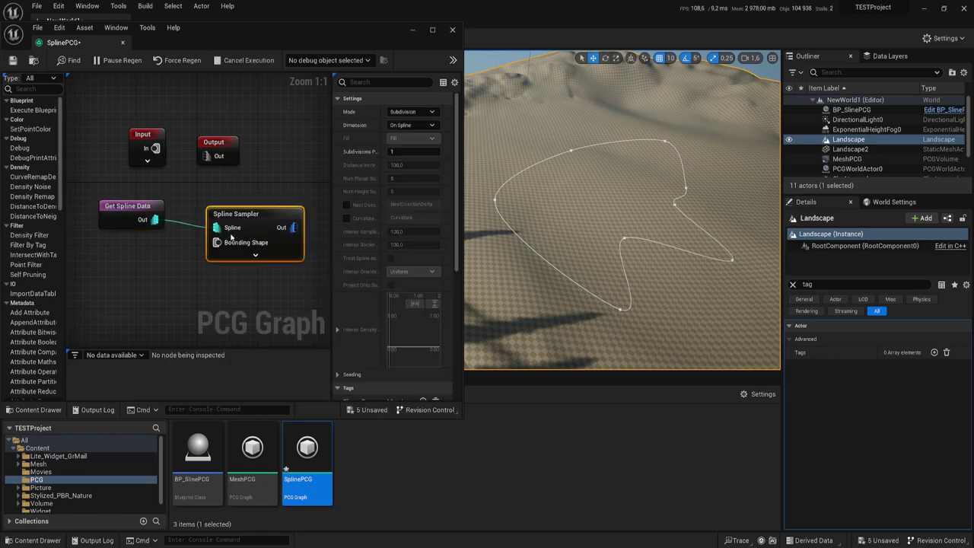
pyautogui.moveTo(234, 221); pyautogui.dragTo(209, 218)
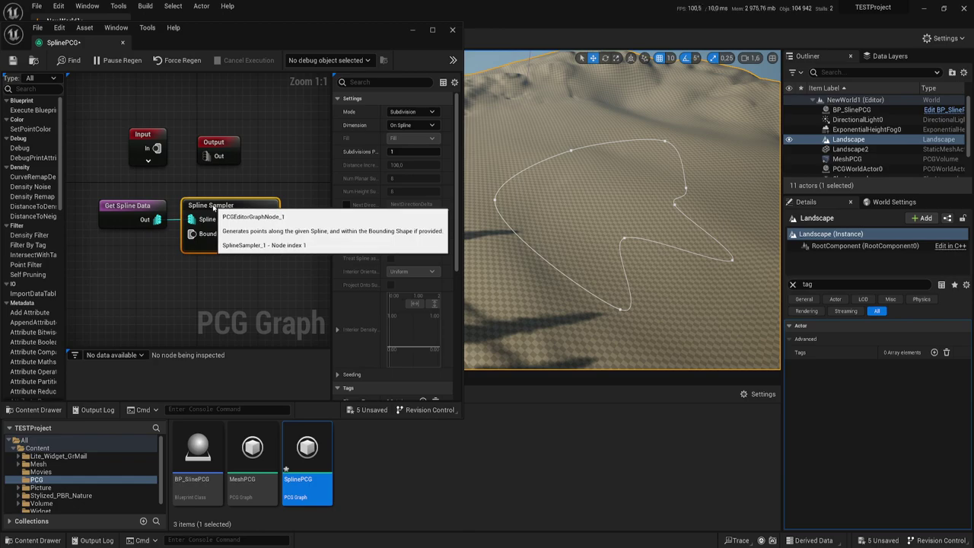
pyautogui.doubleClick(210, 206)
pyautogui.click(237, 220)
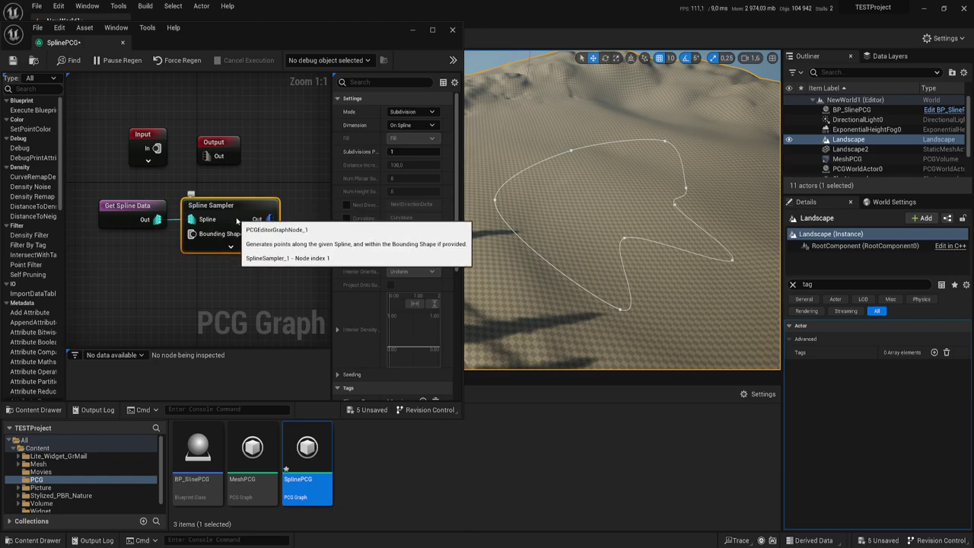
pyautogui.moveTo(609, 228); pyautogui.dragTo(608, 229, button='right')
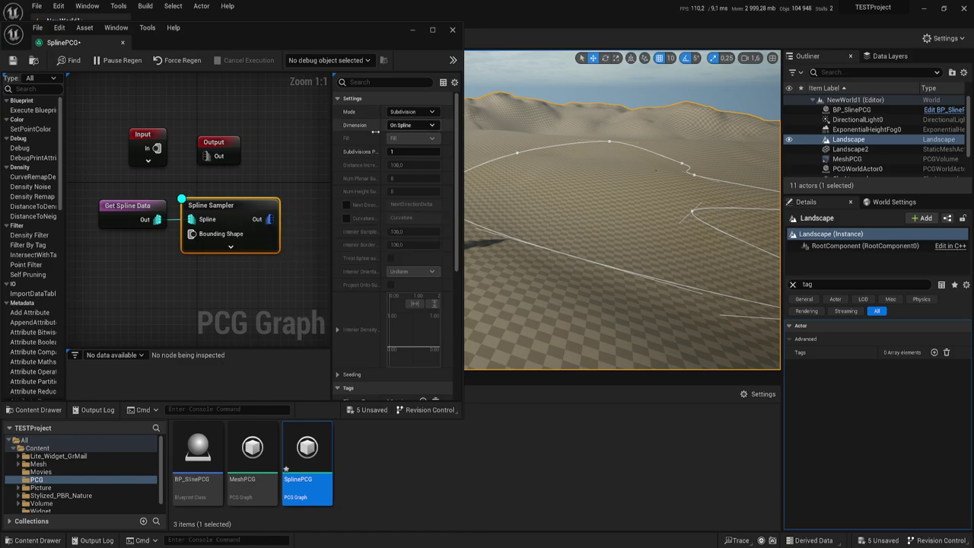
pyautogui.moveTo(184, 251); pyautogui.dragTo(164, 240, button='right')
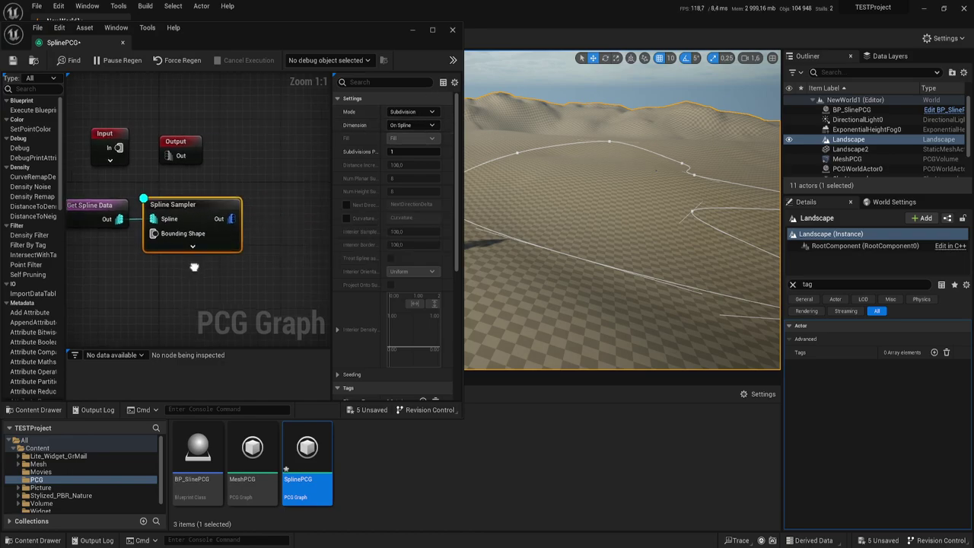
pyautogui.click(418, 126)
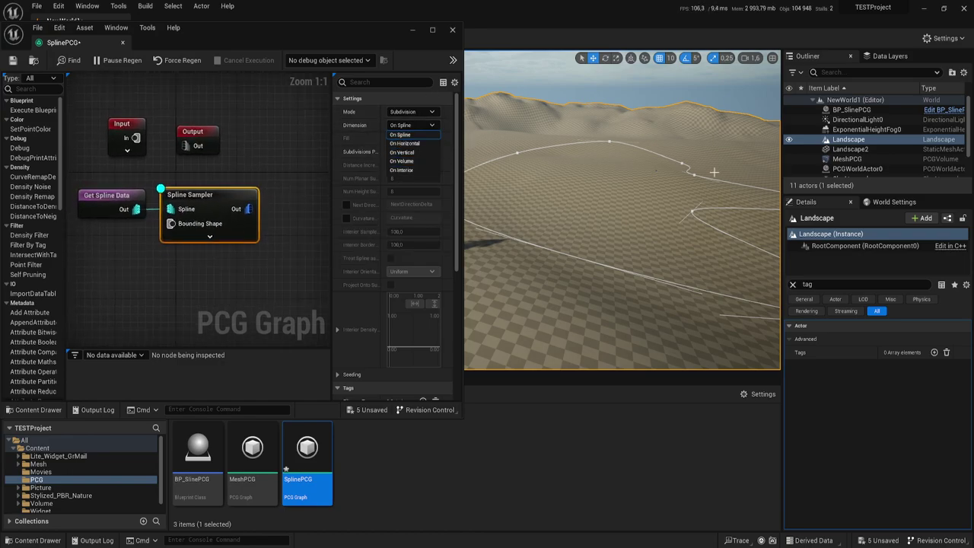
# Set the Spline Sampler's Dimension to On Interior and clear the 'tag' Details filter.
pyautogui.moveTo(605, 248); pyautogui.dragTo(611, 244, button='right')
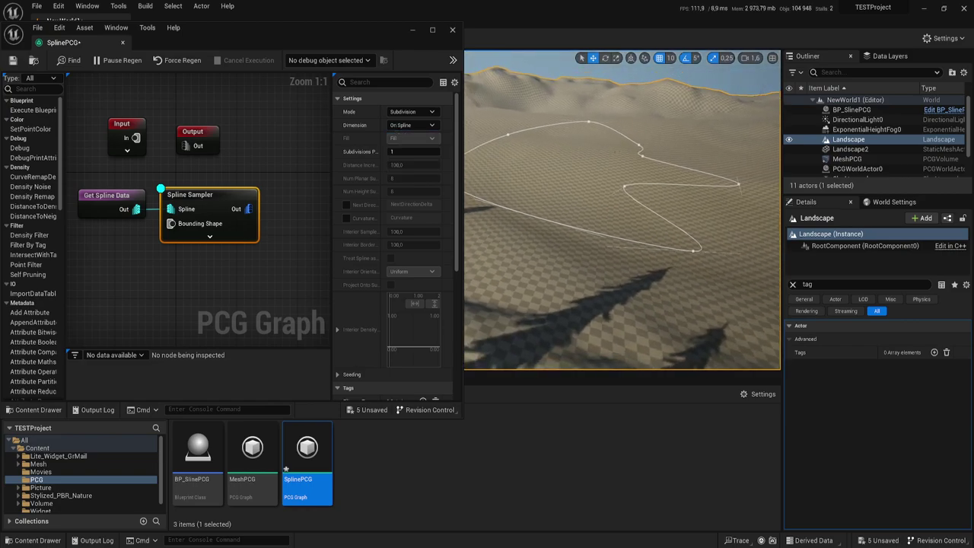
pyautogui.click(410, 125)
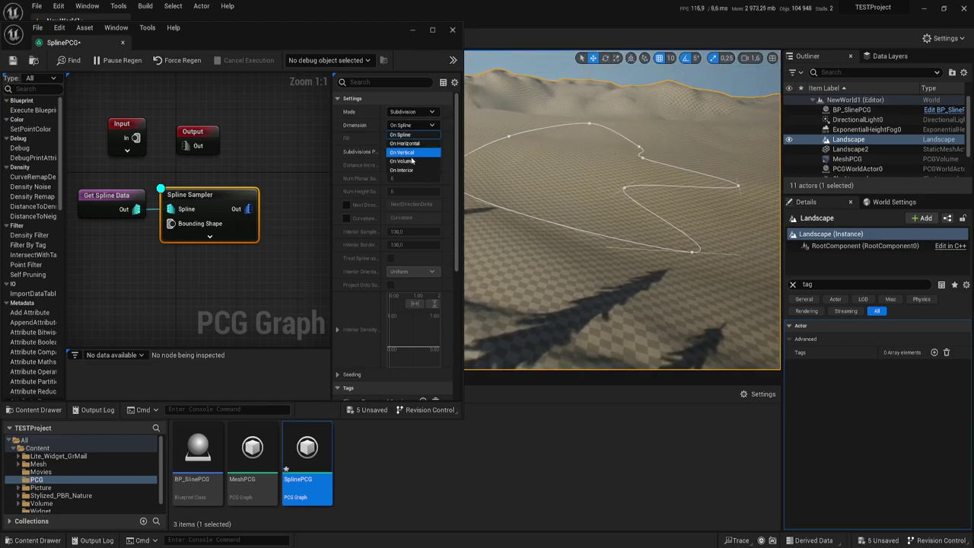
pyautogui.click(408, 171)
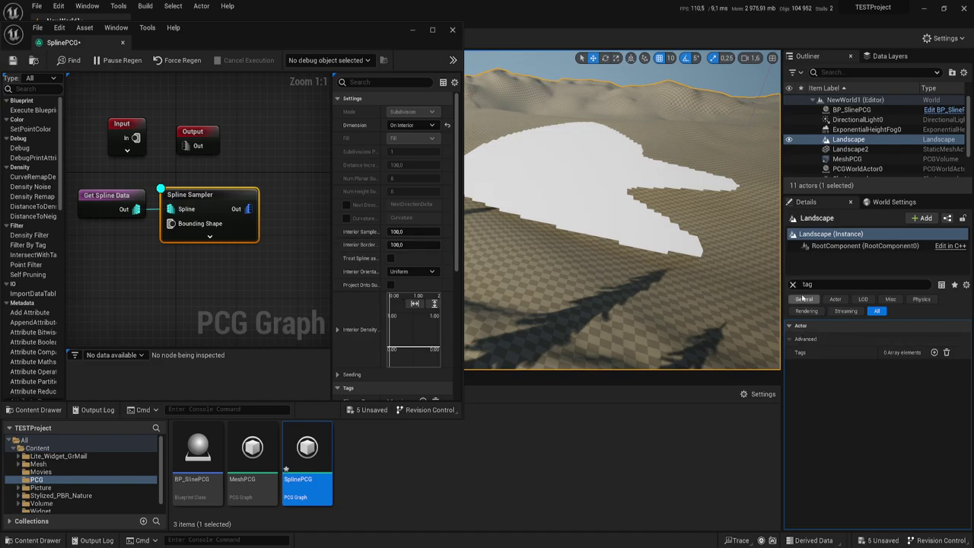
pyautogui.click(793, 284)
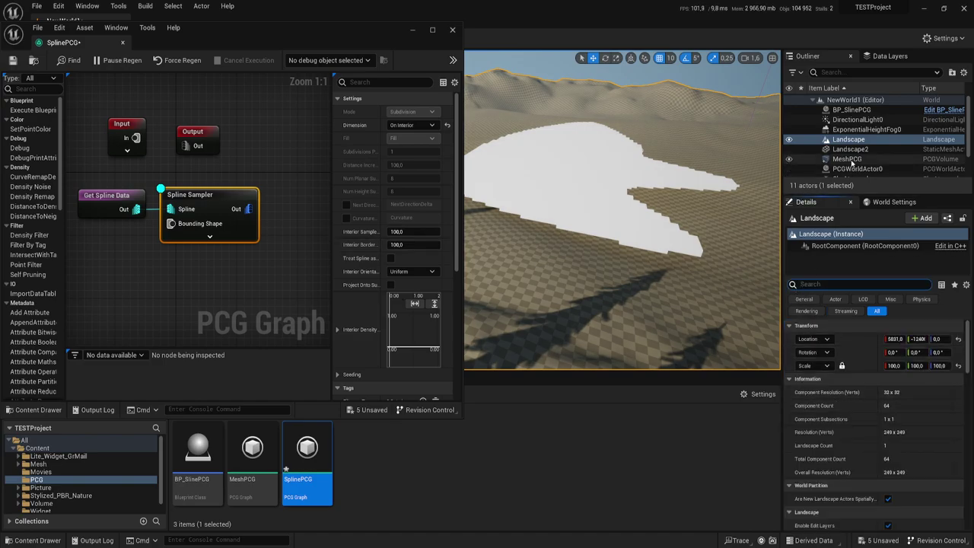
# On BP_SlinePCG's Spline component, toggle Closed Loop off, on, then off again.
pyautogui.click(858, 111)
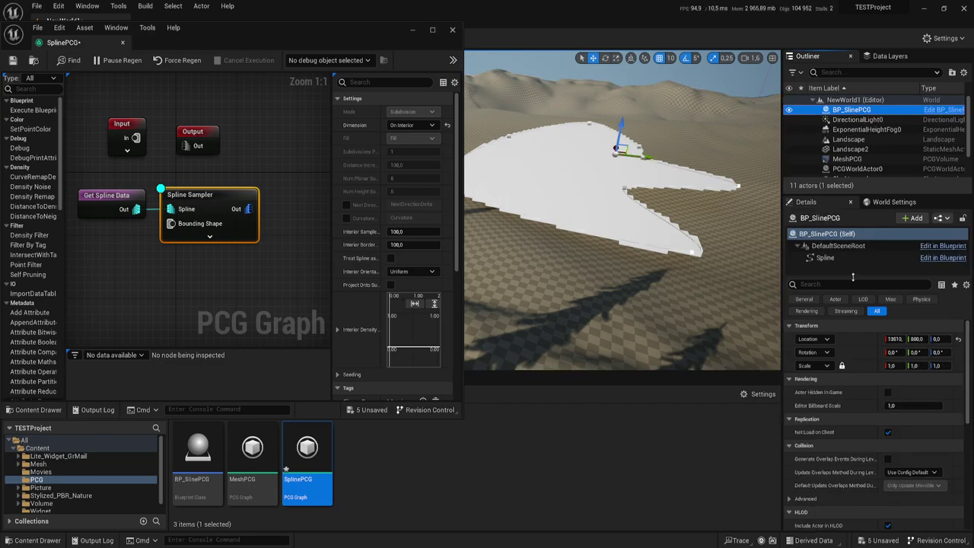
pyautogui.click(825, 257)
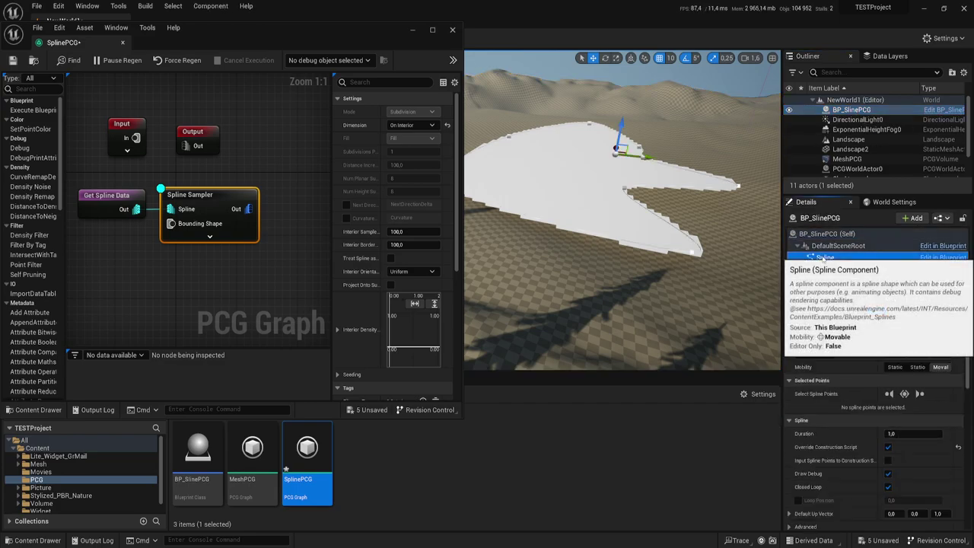
pyautogui.click(888, 487)
pyautogui.moveTo(565, 164); pyautogui.dragTo(565, 165)
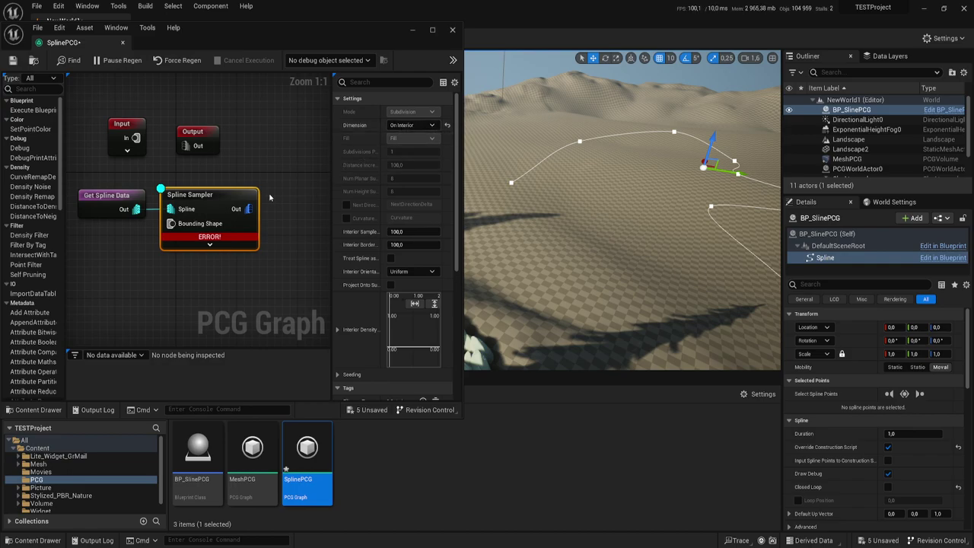
pyautogui.click(887, 487)
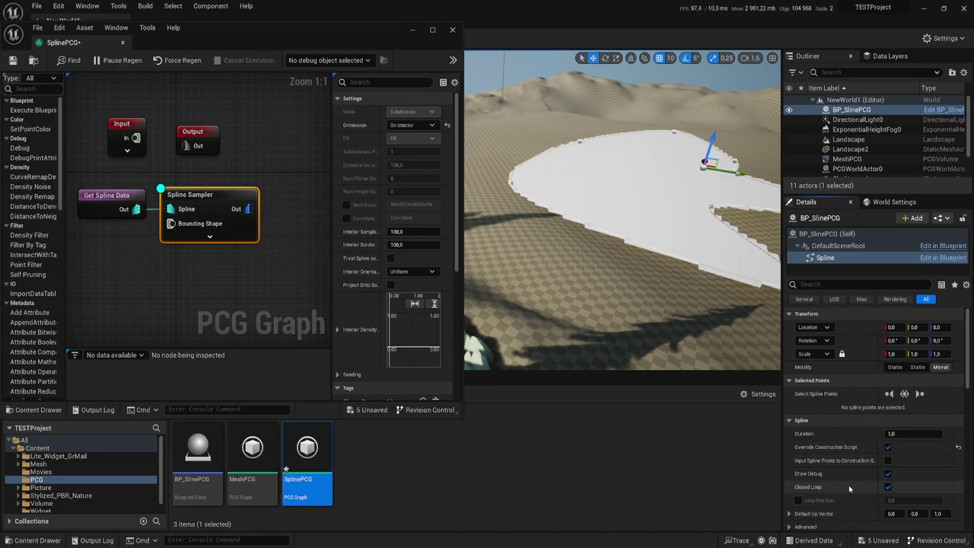
pyautogui.click(888, 487)
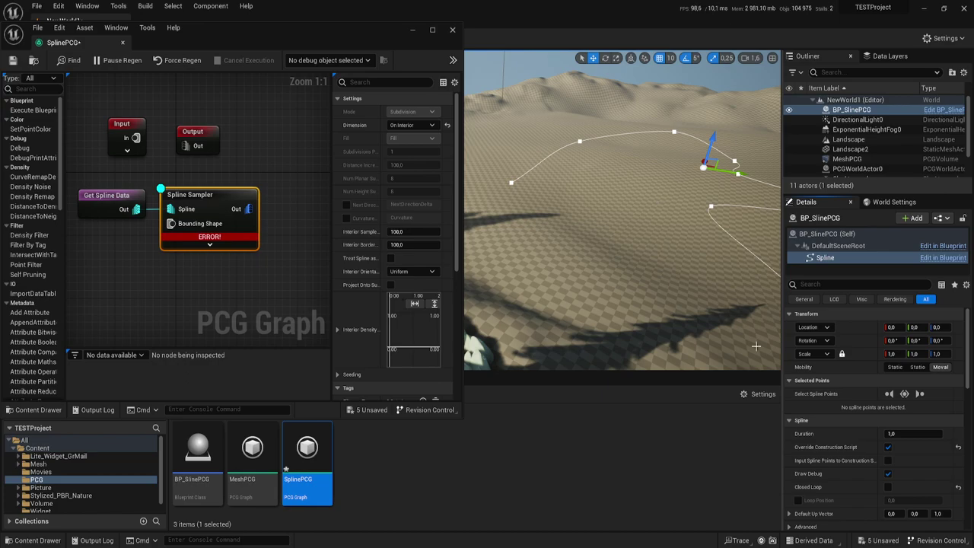
pyautogui.moveTo(574, 213); pyautogui.dragTo(571, 208, button='right')
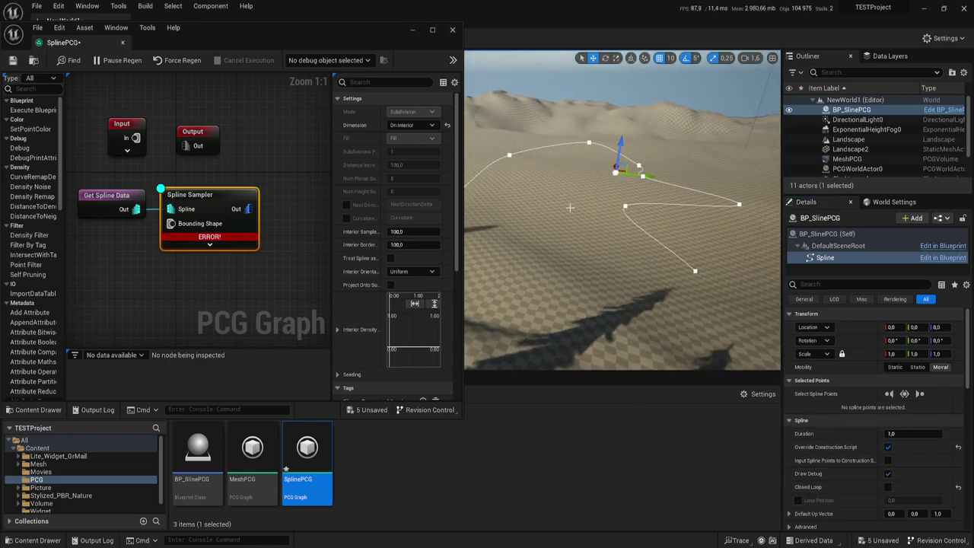
# Switch the Spline Sampler's Dimension back to On Spline.
pyautogui.click(423, 126)
pyautogui.click(405, 136)
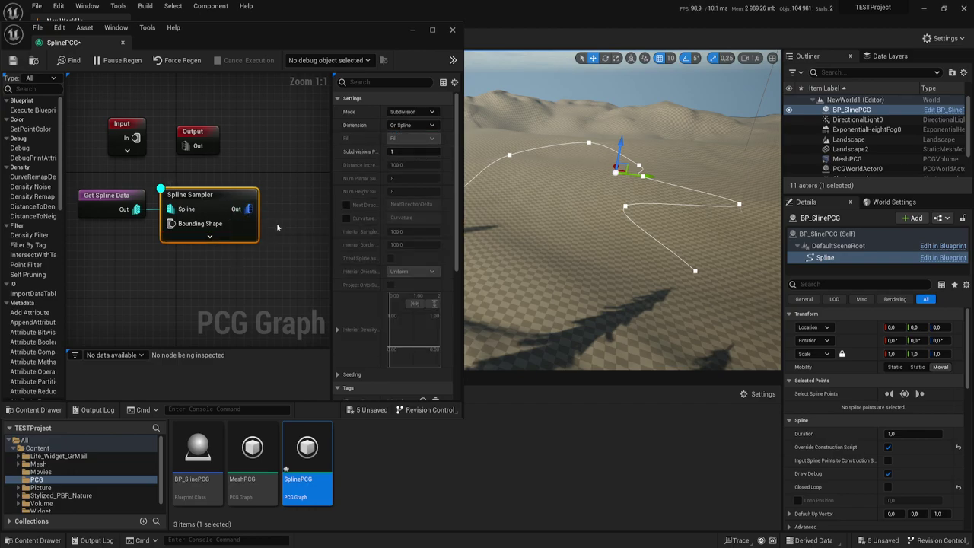
pyautogui.moveTo(626, 245); pyautogui.dragTo(631, 248, button='right')
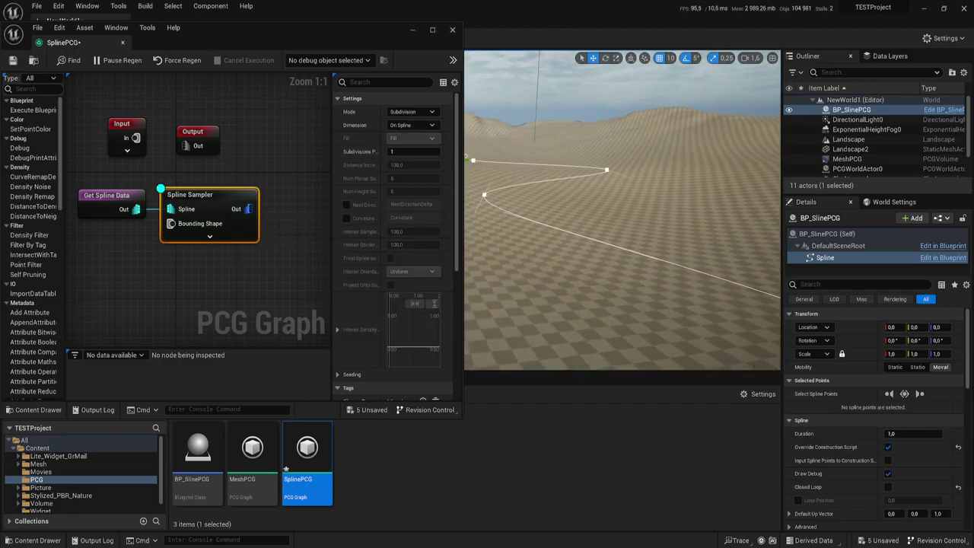
pyautogui.moveTo(623, 214); pyautogui.dragTo(639, 228, button='right')
# Add a Static Mesh Spawner node wired from the Spline Sampler's Out pin.
pyautogui.moveTo(273, 225); pyautogui.dragTo(190, 212, button='right')
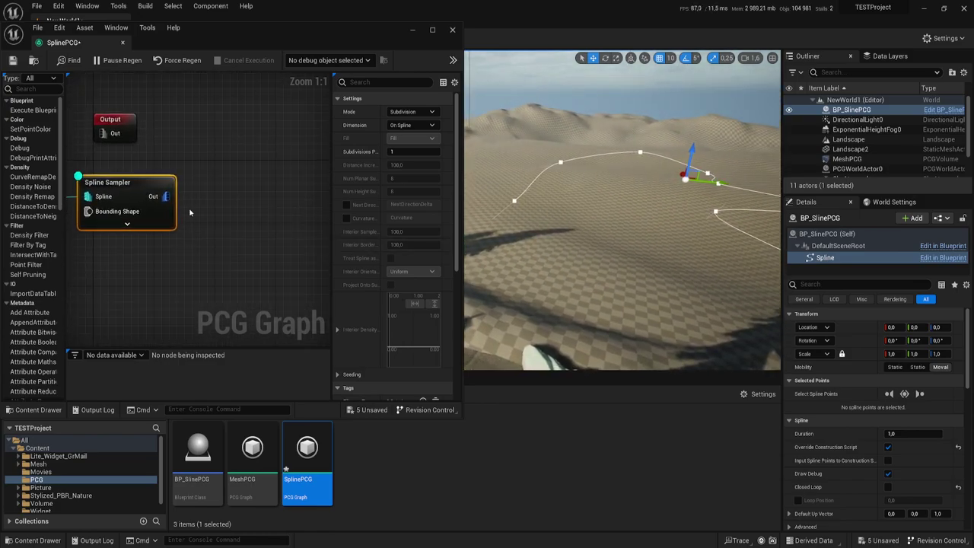
pyautogui.moveTo(165, 196); pyautogui.dragTo(205, 200)
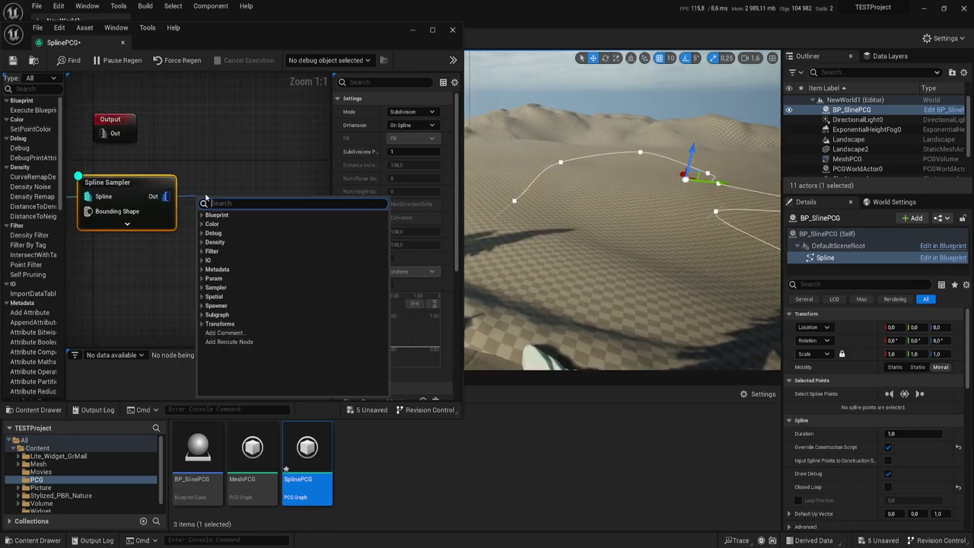
pyautogui.write('spli')
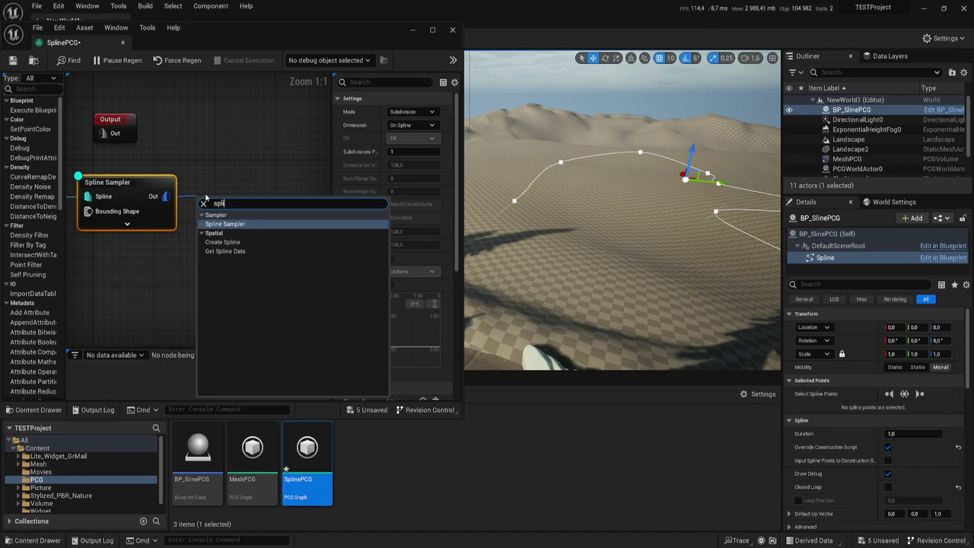
pyautogui.press('BackSpace')
pyautogui.press('BackSpace')
pyautogui.press('BackSpace')
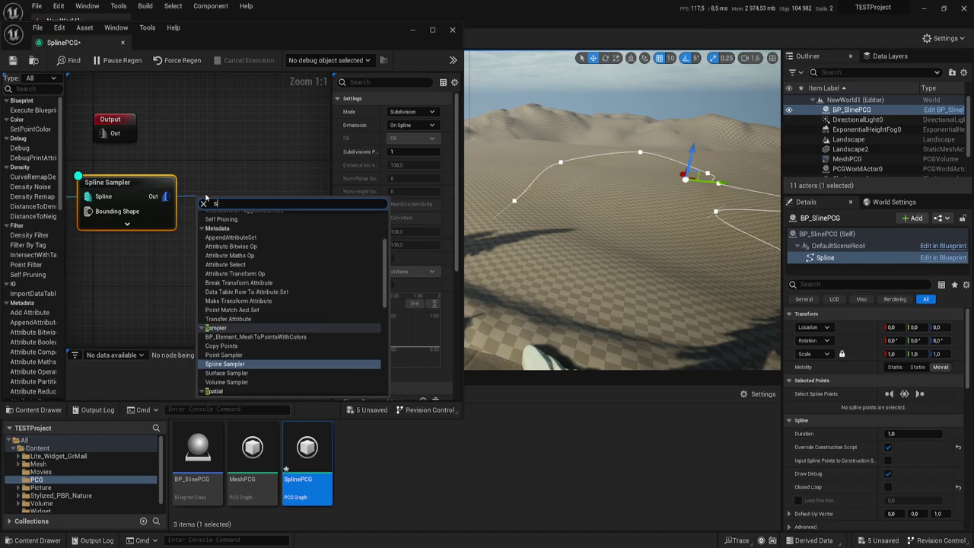
pyautogui.write('w')
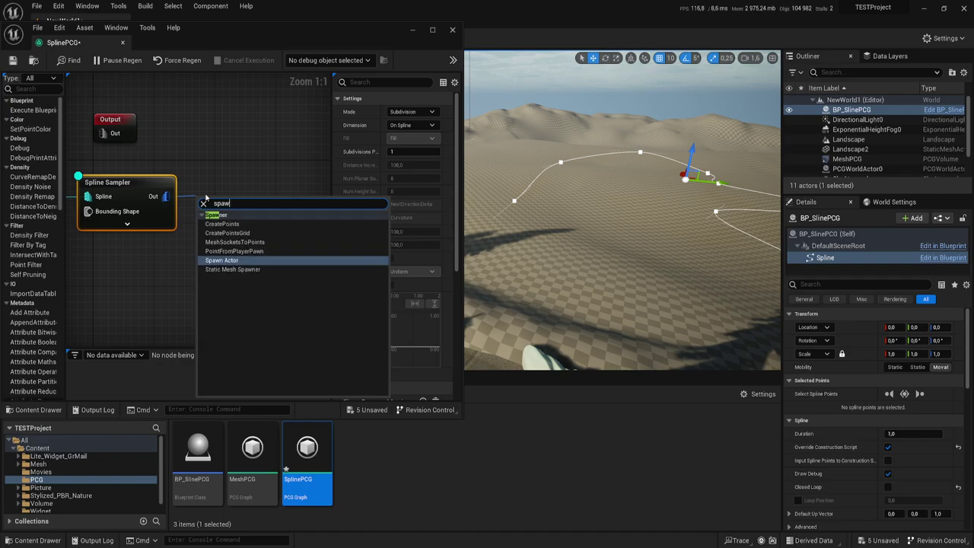
pyautogui.click(224, 269)
# Add a Mesh Entries element to the Static Mesh Spawner and expand its Descriptor.
pyautogui.moveTo(229, 220); pyautogui.dragTo(286, 202)
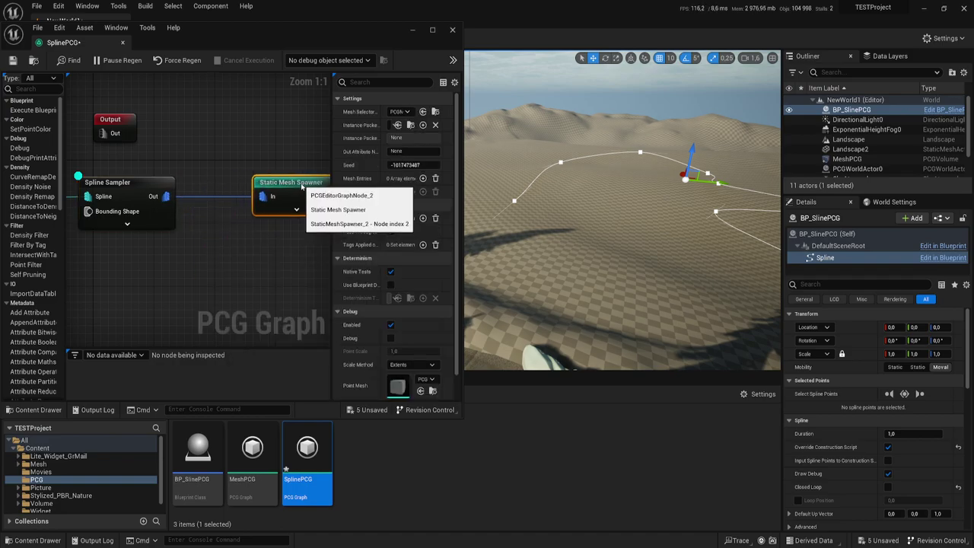
pyautogui.moveTo(305, 282); pyautogui.dragTo(258, 276, button='right')
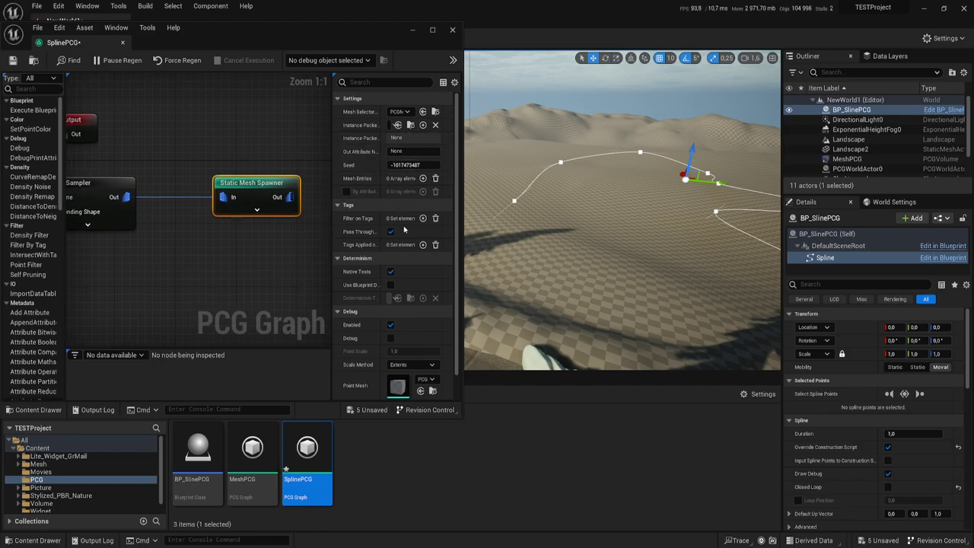
pyautogui.click(423, 178)
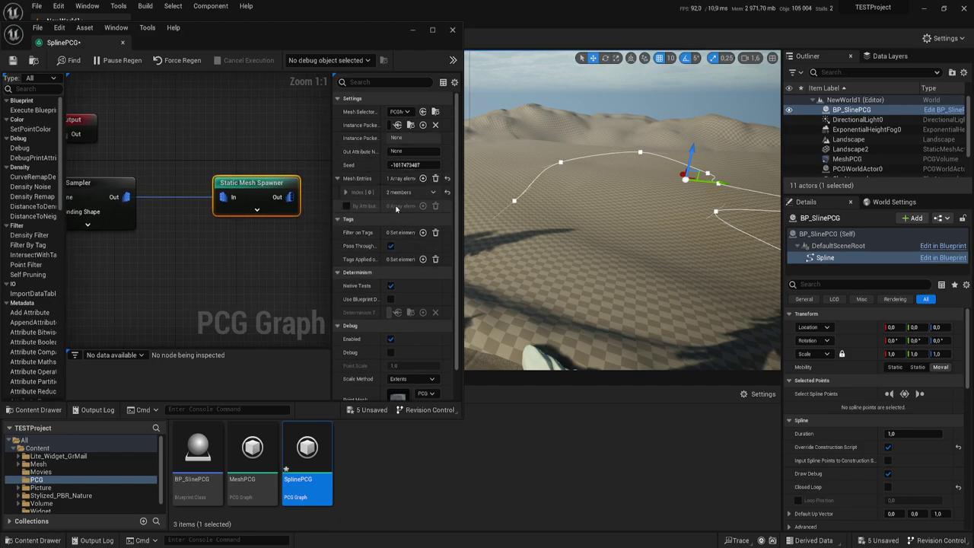
pyautogui.click(346, 192)
pyautogui.click(352, 206)
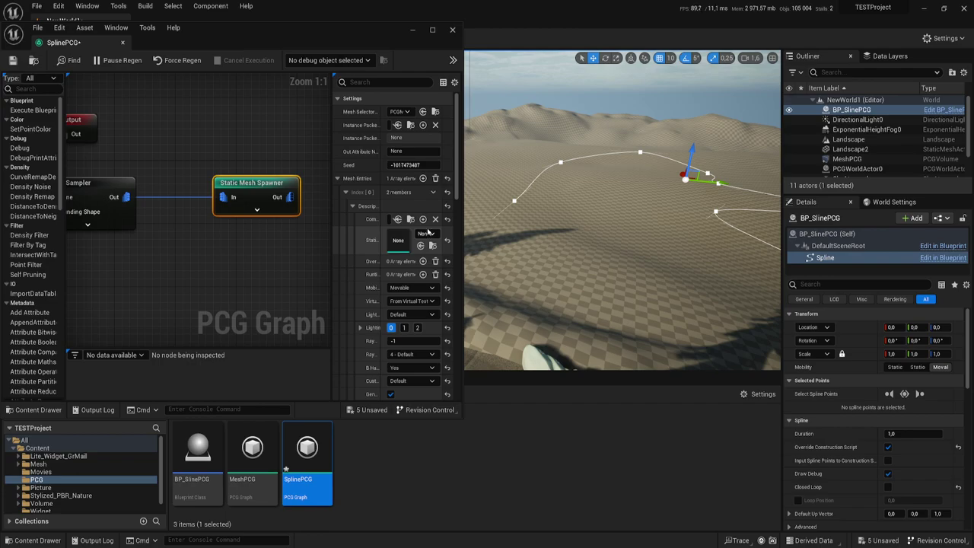
# Assign an SM_Pine_Tree static mesh to the entry, swapping once to another pine variant.
pyautogui.click(427, 233)
pyautogui.scroll(-3, 462, 365)
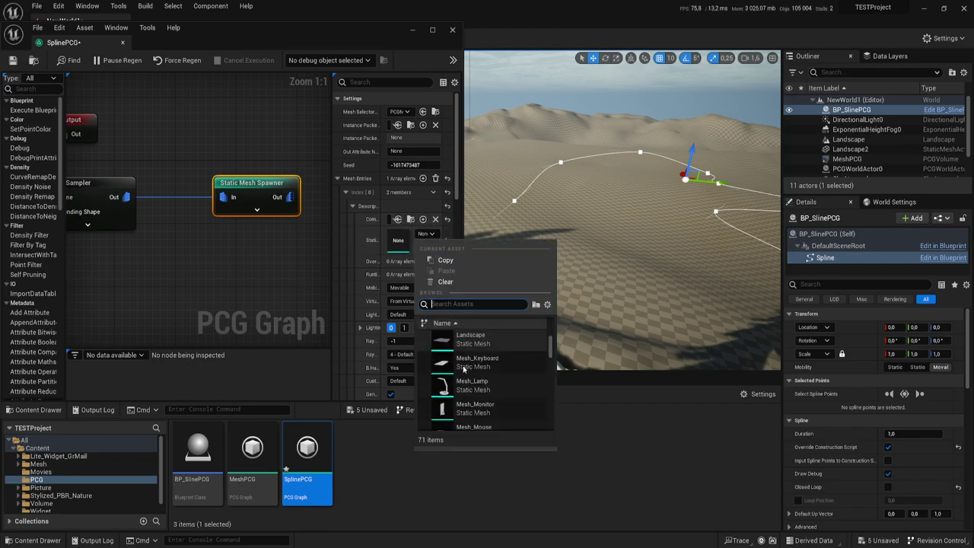
pyautogui.scroll(-2, 461, 370)
pyautogui.scroll(-2, 461, 371)
pyautogui.scroll(-2, 462, 371)
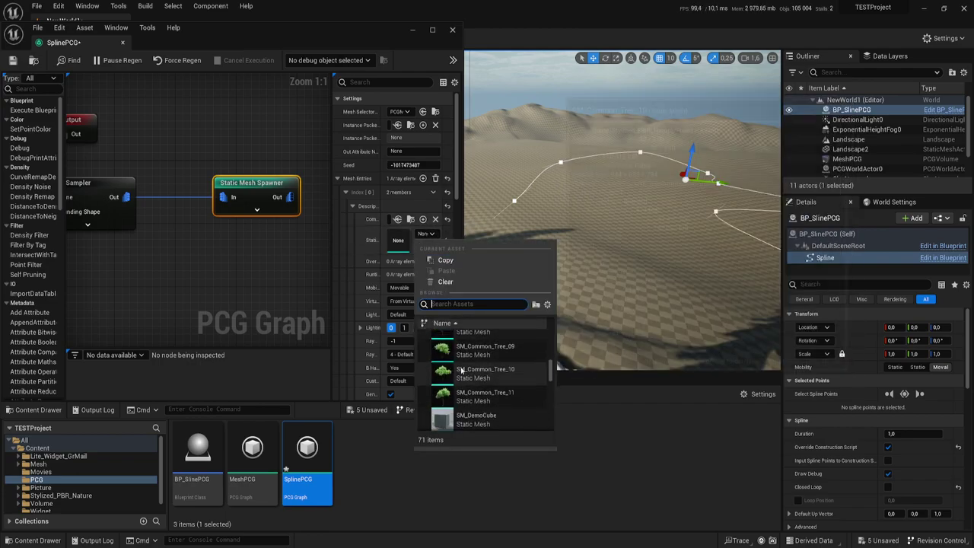
pyautogui.scroll(-2, 462, 370)
pyautogui.scroll(-2, 462, 371)
pyautogui.scroll(-2, 461, 370)
pyautogui.scroll(-2, 461, 370)
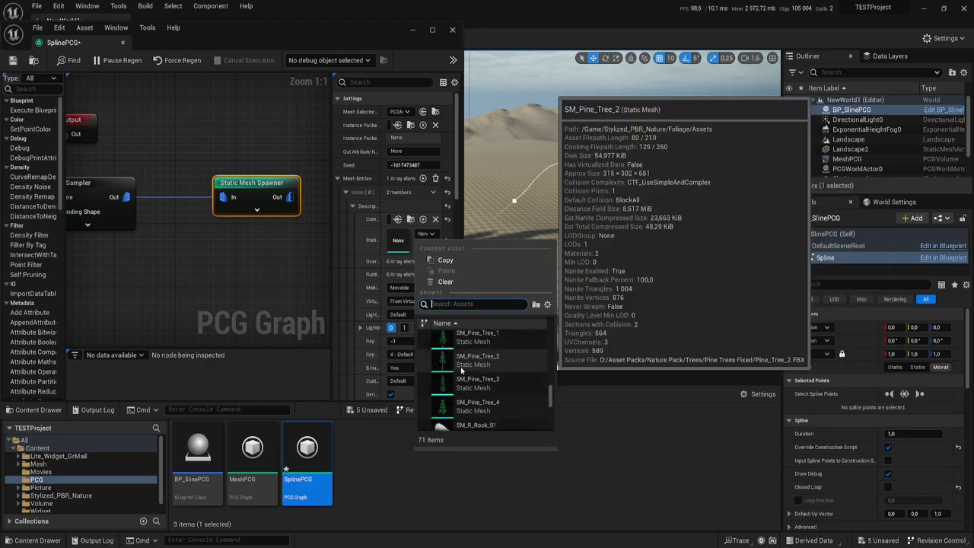
pyautogui.scroll(-2, 462, 370)
pyautogui.scroll(2, 462, 370)
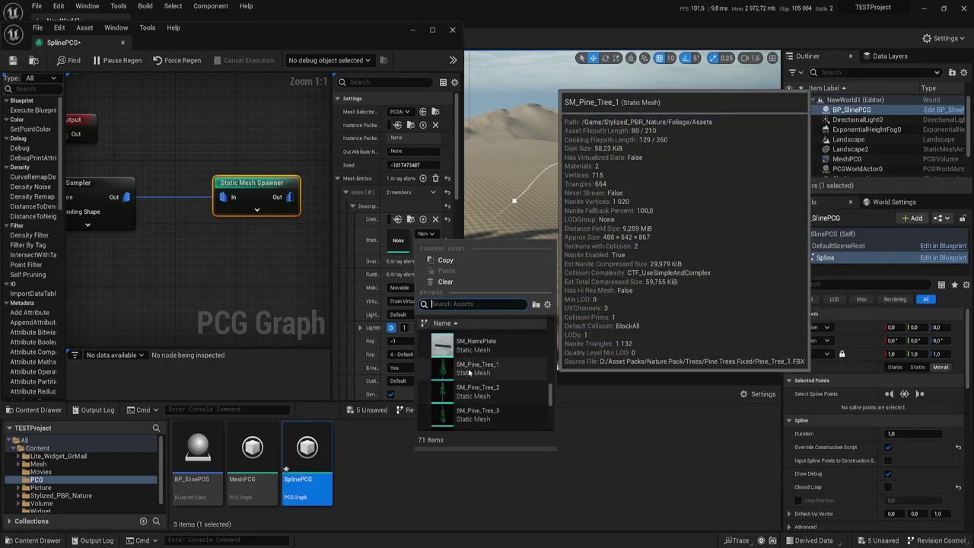
pyautogui.click(470, 391)
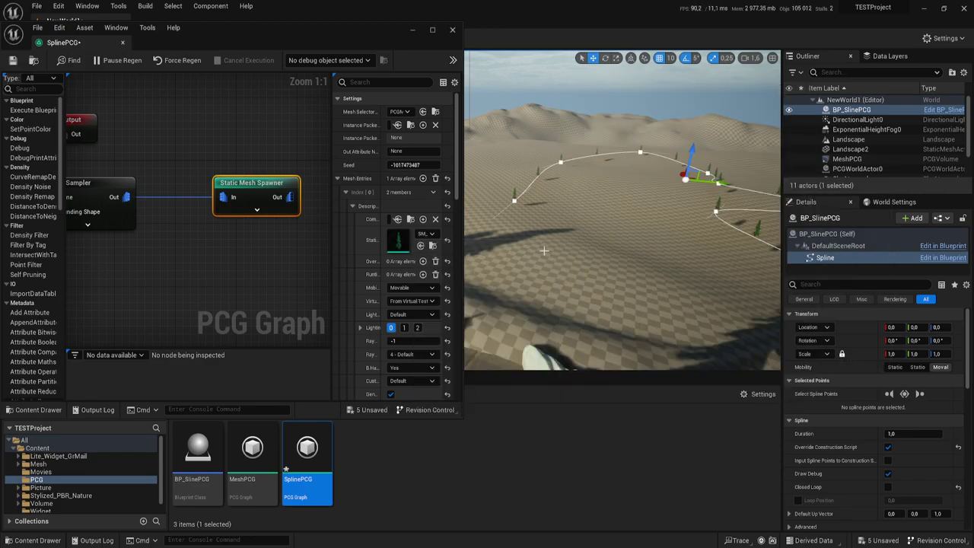
pyautogui.click(431, 234)
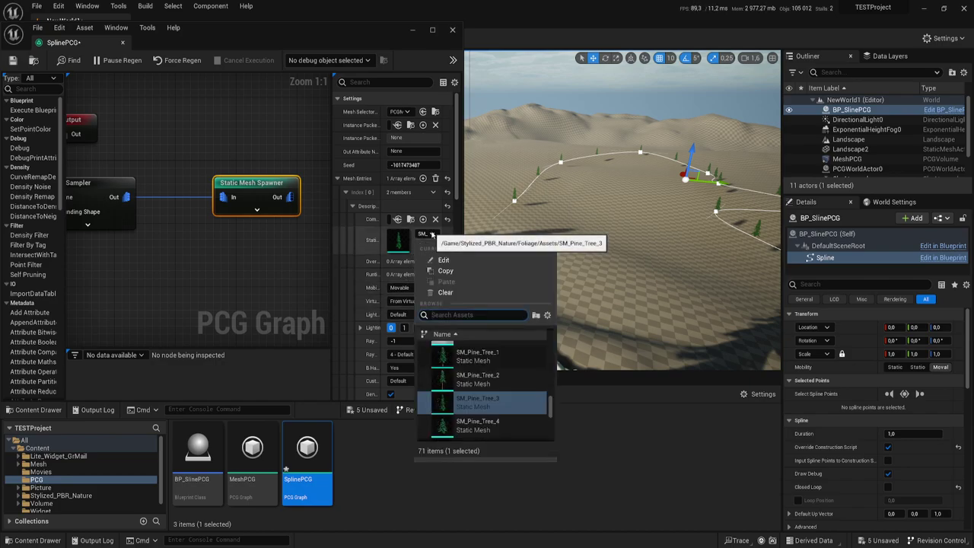
pyautogui.click(474, 356)
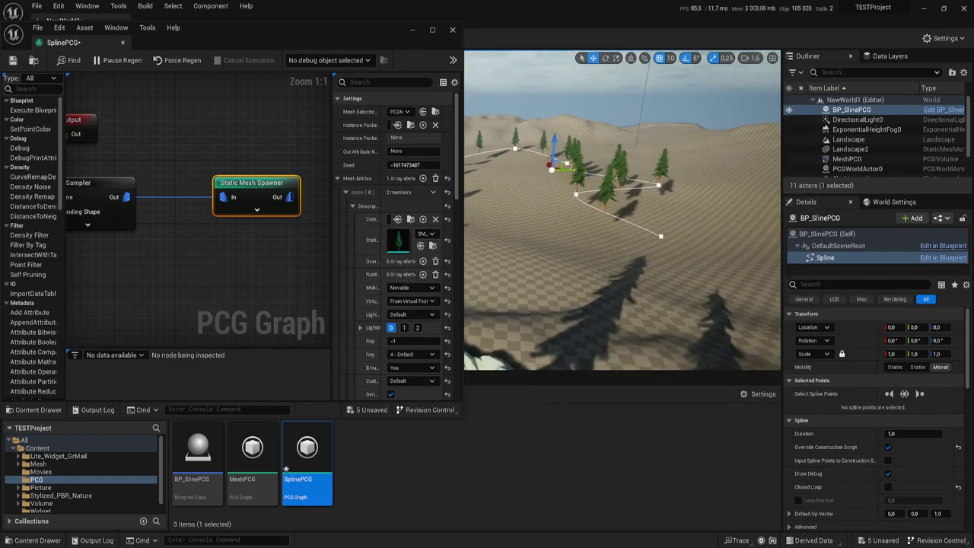
# Select the Spline Sampler node and turn the spline's Closed Loop back on.
pyautogui.moveTo(623, 210)
pyautogui.mouseDown(button='right')
pyautogui.moveTo(623, 236)
pyautogui.moveTo(592, 221)
pyautogui.mouseUp(button='right')
pyautogui.moveTo(159, 226); pyautogui.dragTo(245, 187, button='right')
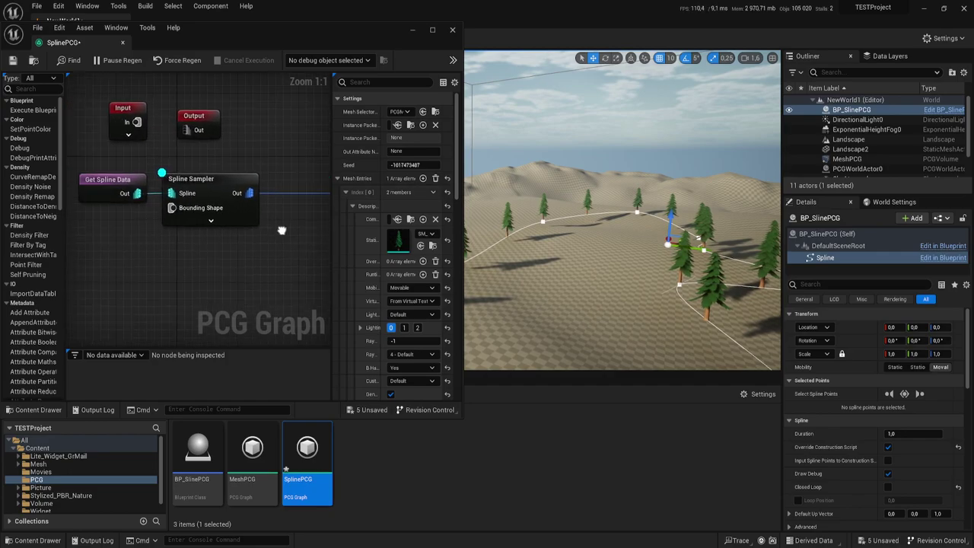
pyautogui.click(242, 187)
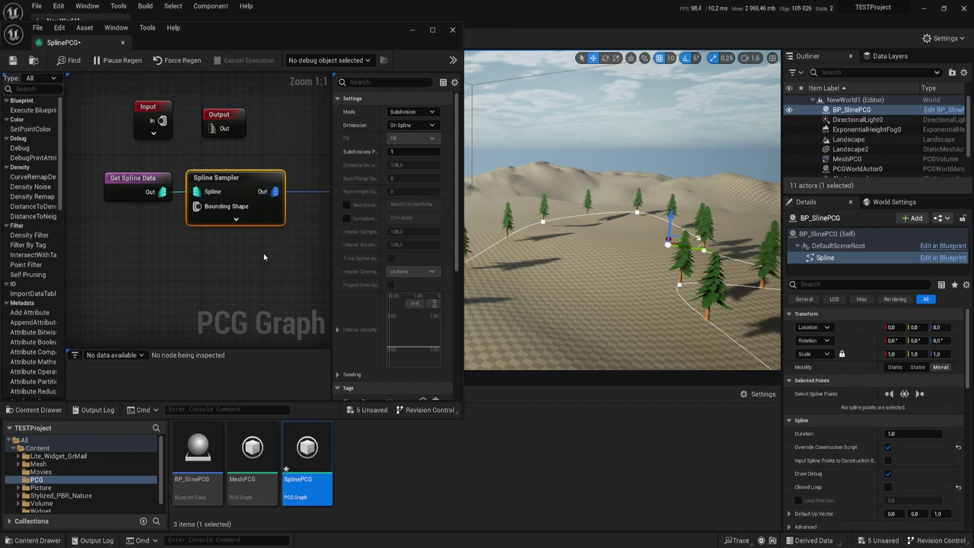
pyautogui.moveTo(264, 257); pyautogui.dragTo(234, 248, button='right')
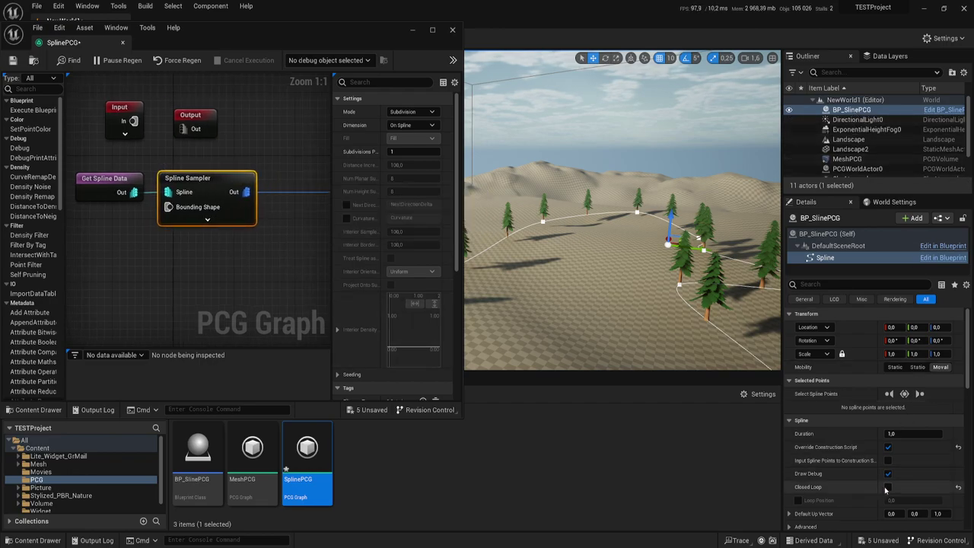
pyautogui.click(887, 487)
pyautogui.moveTo(627, 246); pyautogui.dragTo(639, 229, button='right')
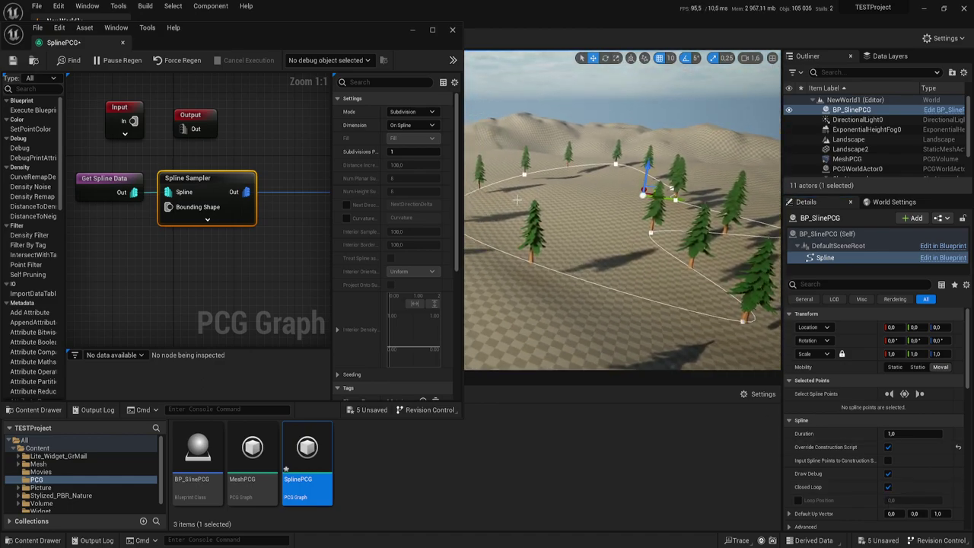
pyautogui.moveTo(640, 228); pyautogui.dragTo(643, 259, button='right')
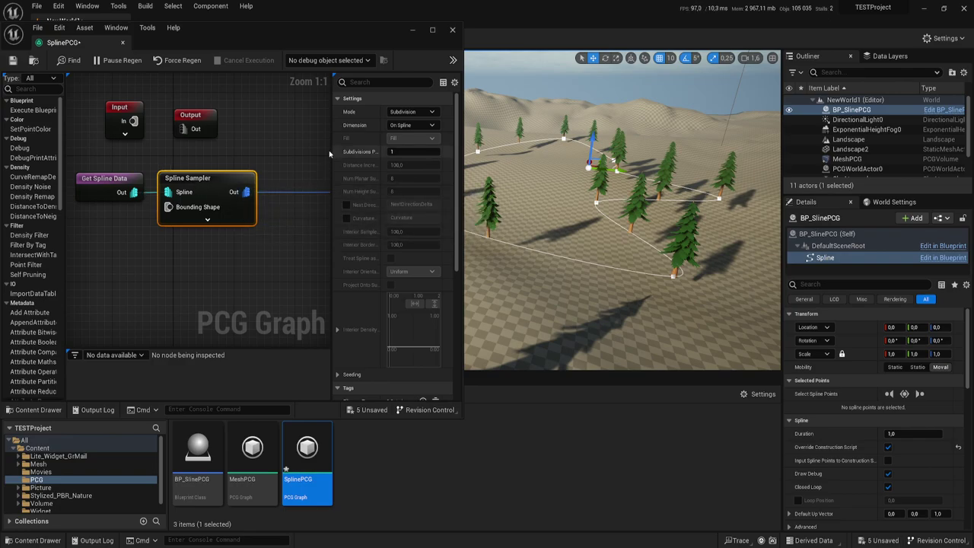
# Change the Spline Sampler's Dimension from On Spline to On Interior.
pyautogui.click(423, 125)
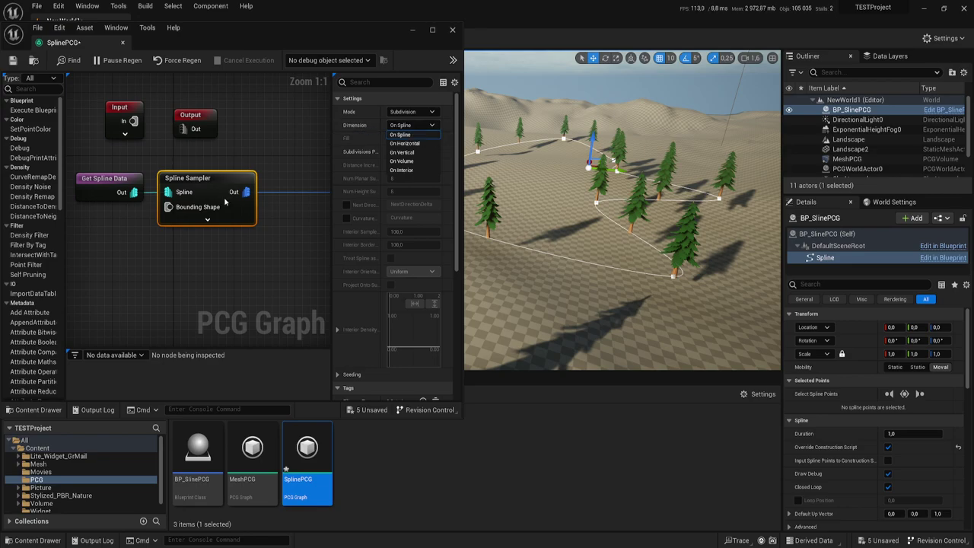
pyautogui.click(411, 173)
pyautogui.moveTo(609, 213)
pyautogui.mouseDown(button='right')
pyautogui.moveTo(624, 205)
pyautogui.moveTo(622, 221)
pyautogui.moveTo(622, 198)
pyautogui.mouseUp(button='right')
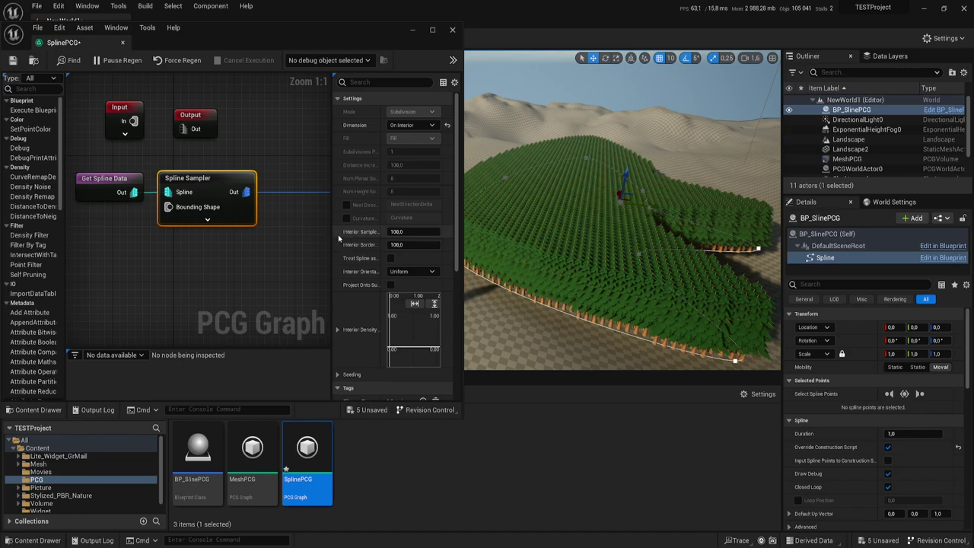
# Set Interior Sample Spacing to about 392.88 and Interior Border Sample Spacing to about 2792.47.
pyautogui.moveTo(333, 238); pyautogui.dragTo(310, 238)
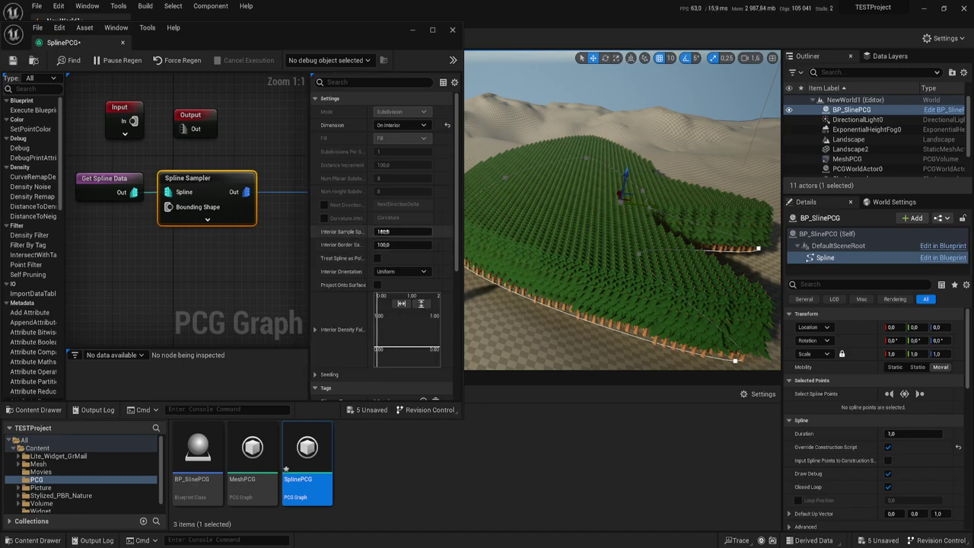
pyautogui.moveTo(403, 231); pyautogui.dragTo(426, 232)
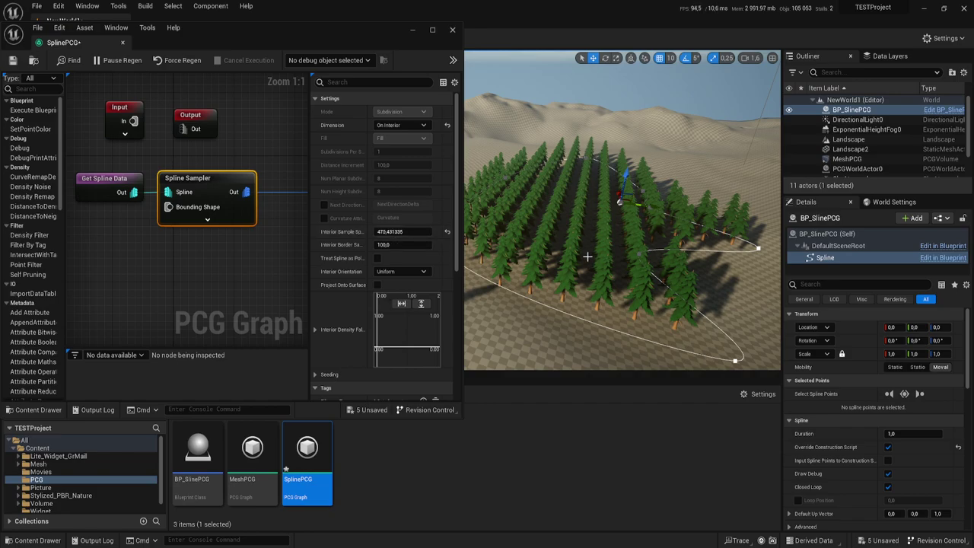
pyautogui.moveTo(583, 249); pyautogui.dragTo(602, 228)
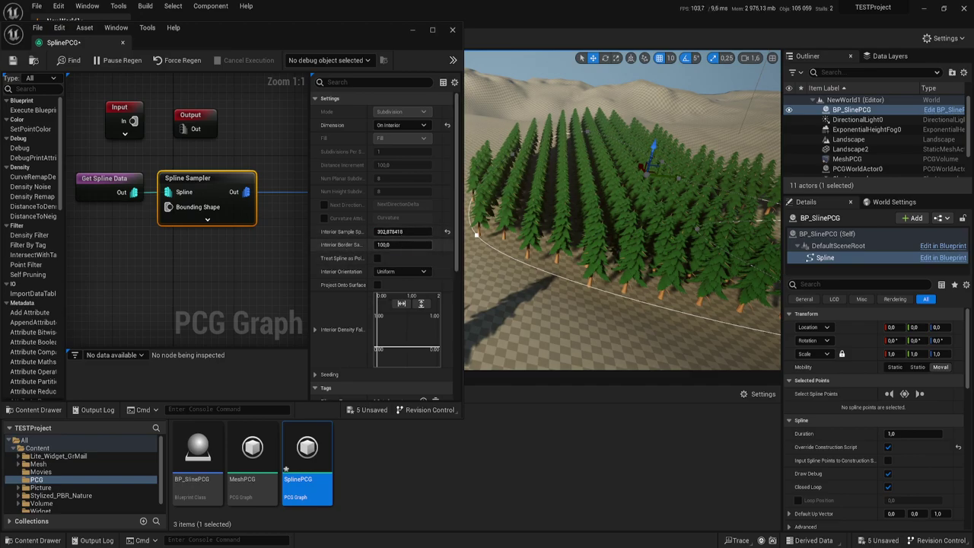
pyautogui.moveTo(392, 246)
pyautogui.mouseDown()
pyautogui.moveTo(377, 244)
pyautogui.moveTo(419, 246)
pyautogui.moveTo(401, 246)
pyautogui.mouseUp()
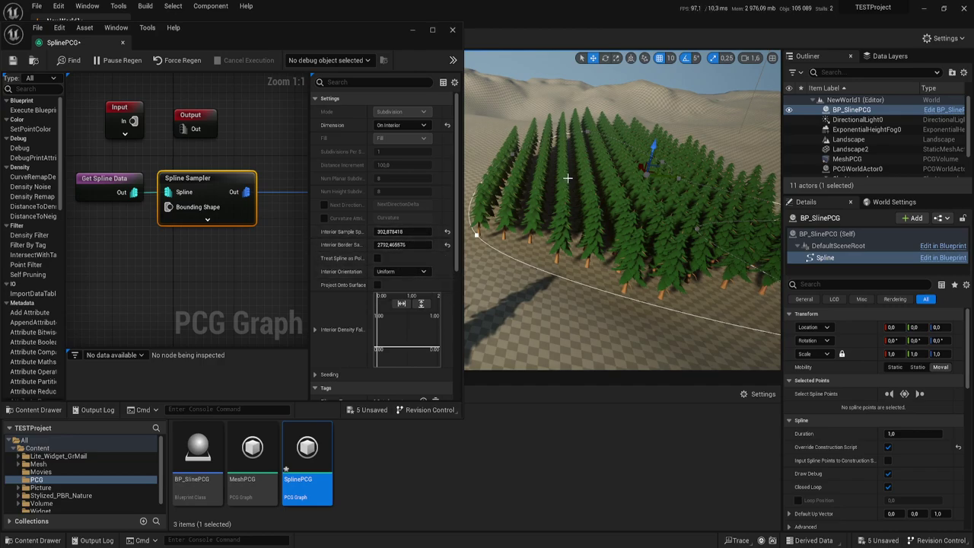
pyautogui.keyDown('alt'); pyautogui.moveTo(622, 210); pyautogui.dragTo(667, 199); pyautogui.keyUp('alt')
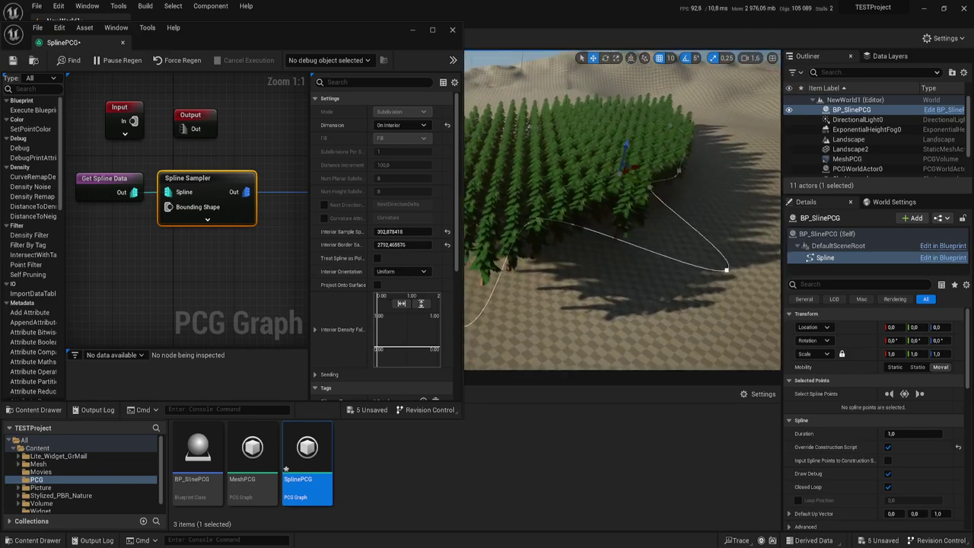
pyautogui.scroll(5, 668, 200)
pyautogui.scroll(5, 668, 200)
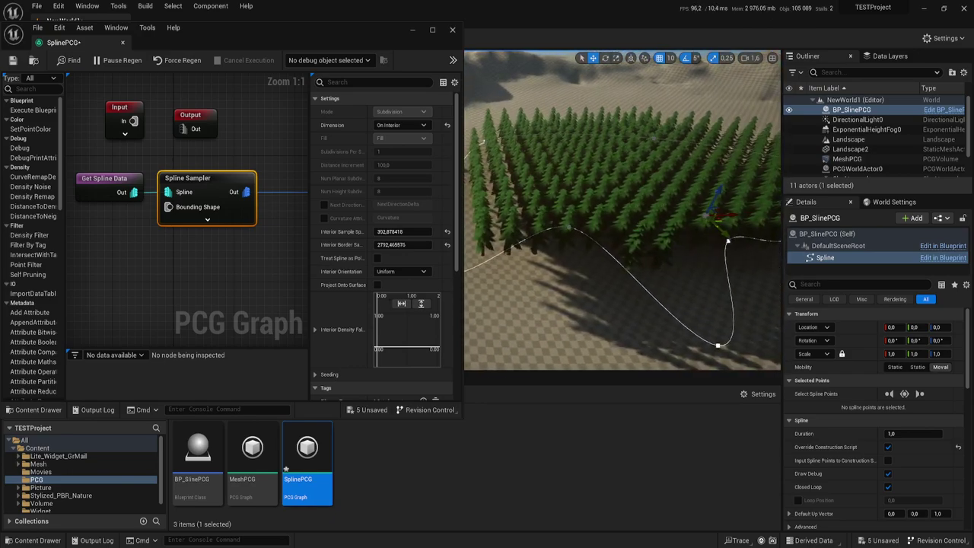
pyautogui.moveTo(667, 199); pyautogui.dragTo(667, 175, button='right')
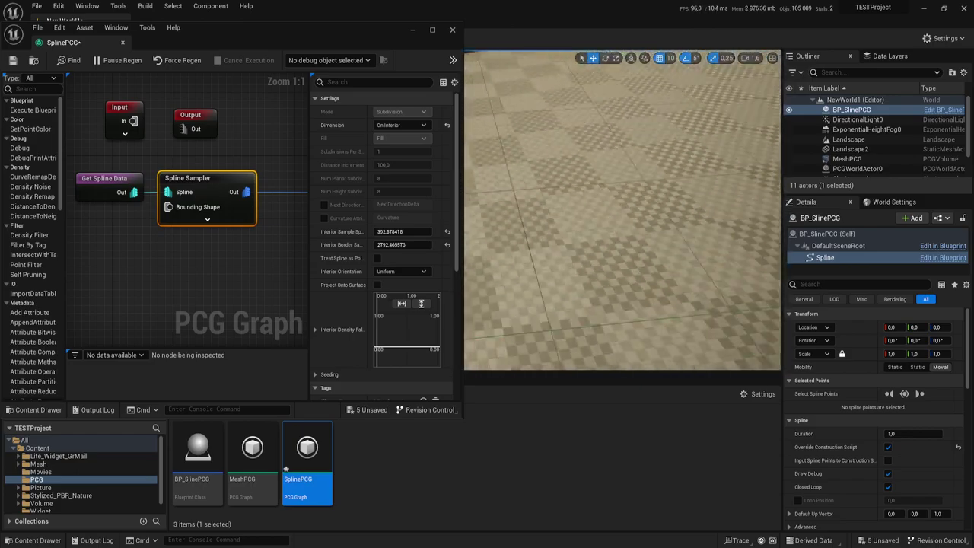
pyautogui.moveTo(623, 209); pyautogui.dragTo(659, 220, button='right')
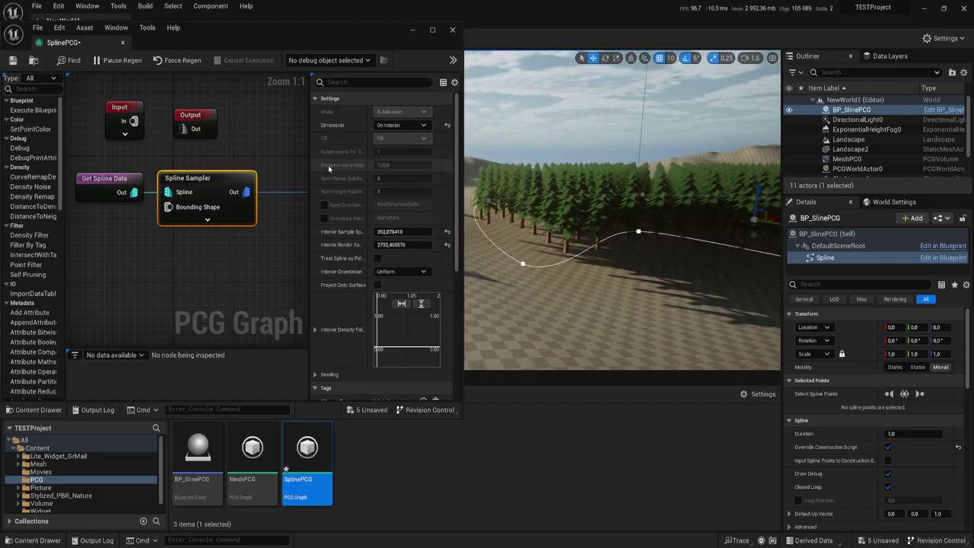
pyautogui.moveTo(242, 253); pyautogui.dragTo(236, 246, button='right')
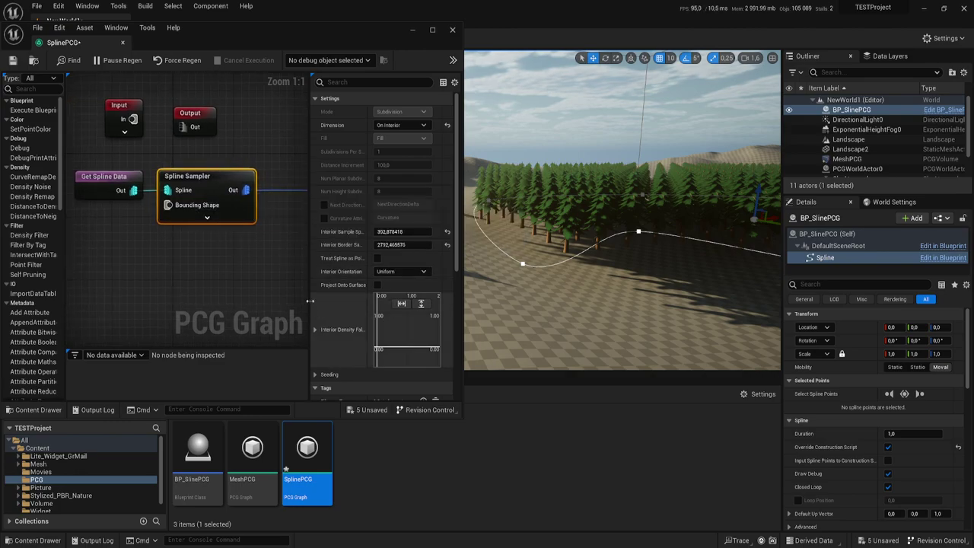
pyautogui.moveTo(310, 300); pyautogui.dragTo(244, 300)
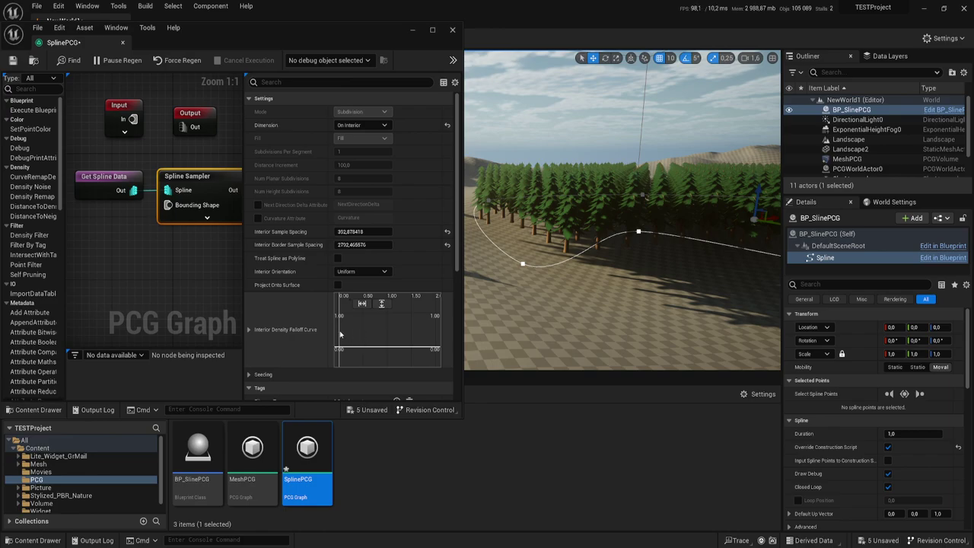
pyautogui.scroll(-1, 269, 324)
pyautogui.scroll(-1, 269, 323)
pyautogui.scroll(-1, 269, 323)
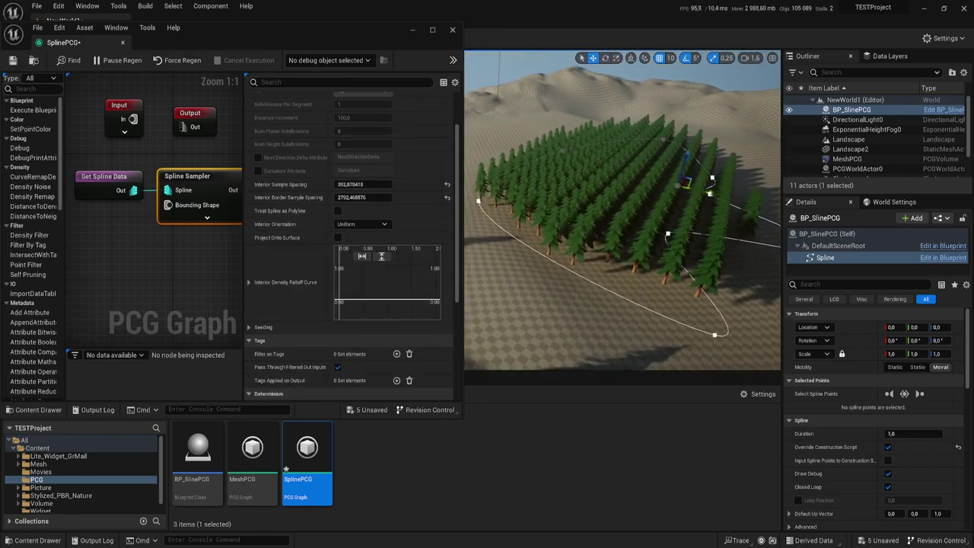
# Toggle projecting points onto the surface on and then back off.
pyautogui.moveTo(631, 221); pyautogui.dragTo(632, 221)
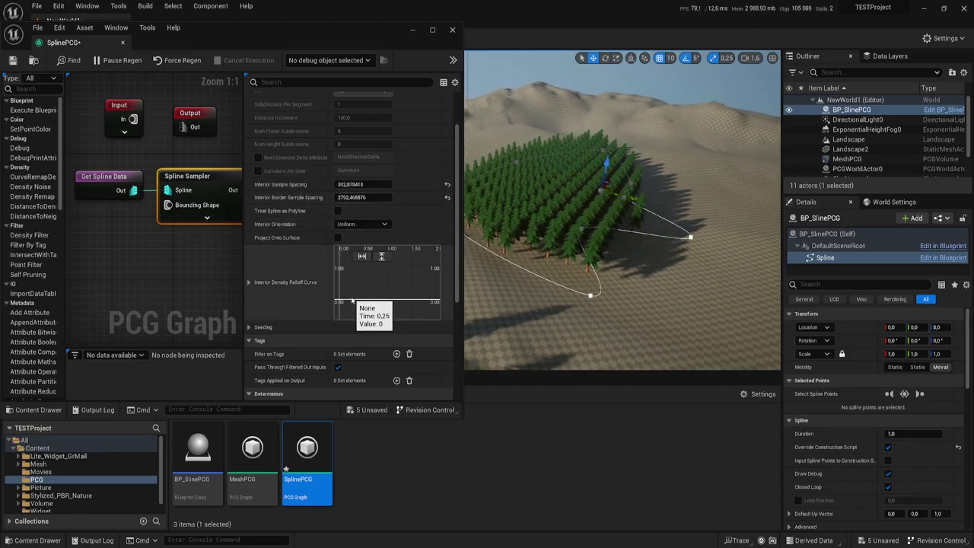
pyautogui.moveTo(344, 300)
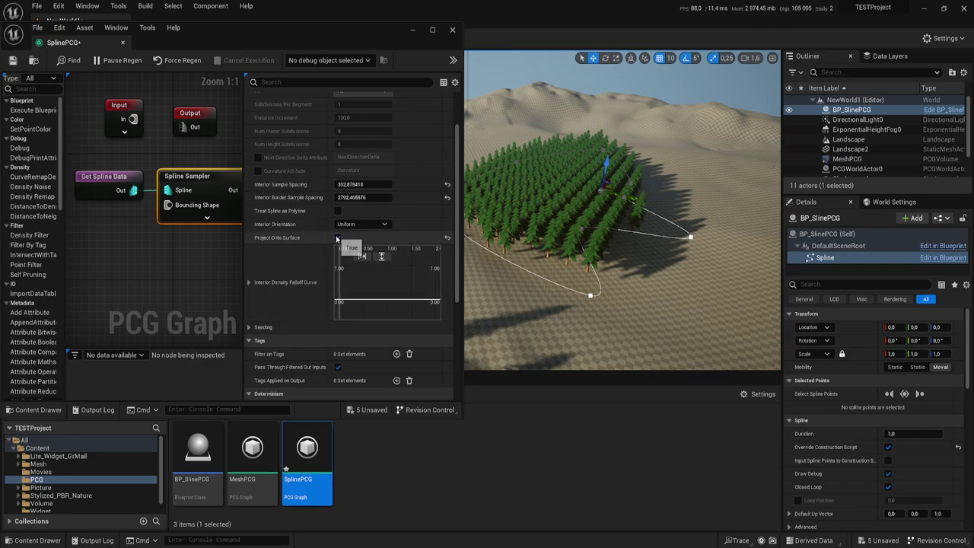
pyautogui.click(337, 238)
pyautogui.click(337, 238)
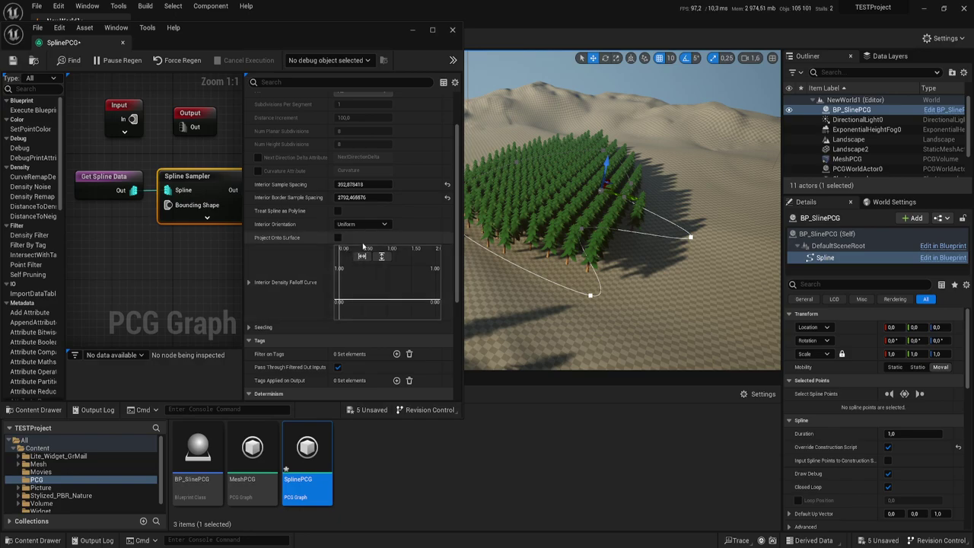
# Add two keys to the Interior Density Falloff Curve.
pyautogui.rightClick(348, 297)
pyautogui.click(383, 314)
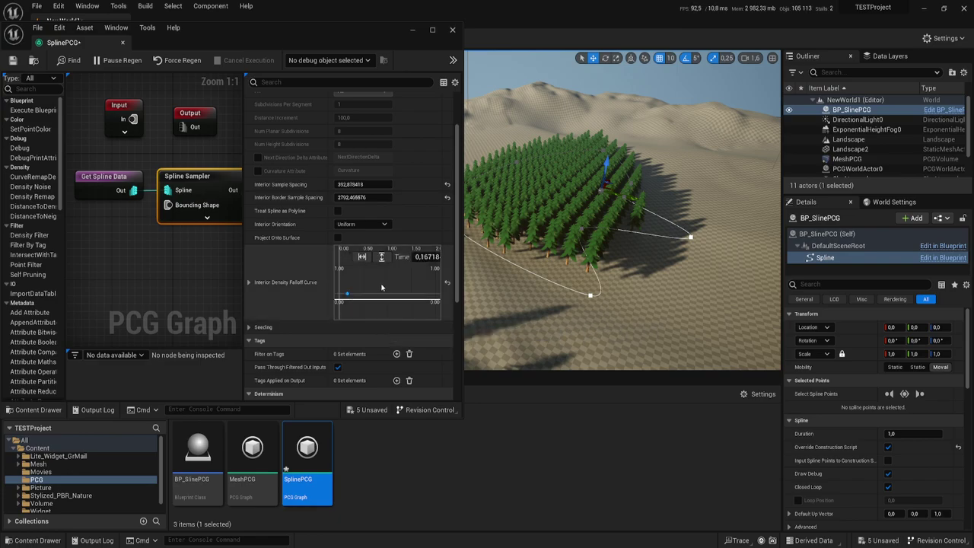
pyautogui.rightClick(408, 281)
pyautogui.click(437, 300)
pyautogui.moveTo(348, 296)
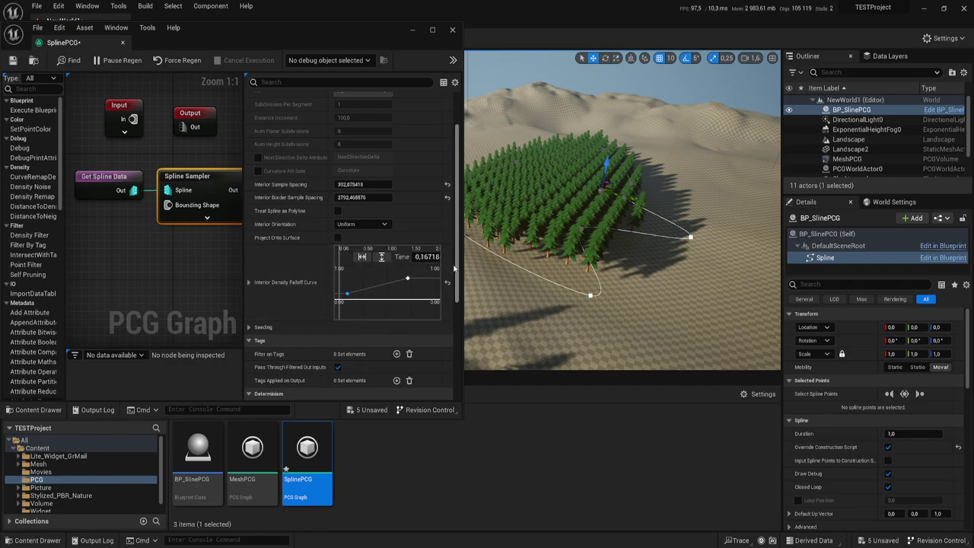
# Set the curve keys to (0,0) and (1,1) and zoom the curve graph to fit.
pyautogui.moveTo(243, 261); pyautogui.dragTo(172, 261)
pyautogui.write('0')
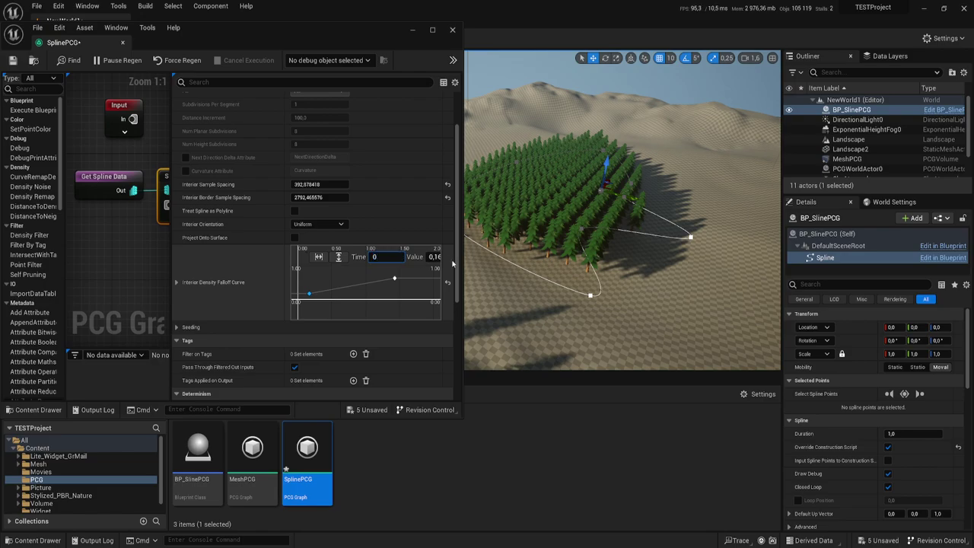
pyautogui.press('Tab')
pyautogui.click(394, 278)
pyautogui.click(435, 258)
pyautogui.write('1')
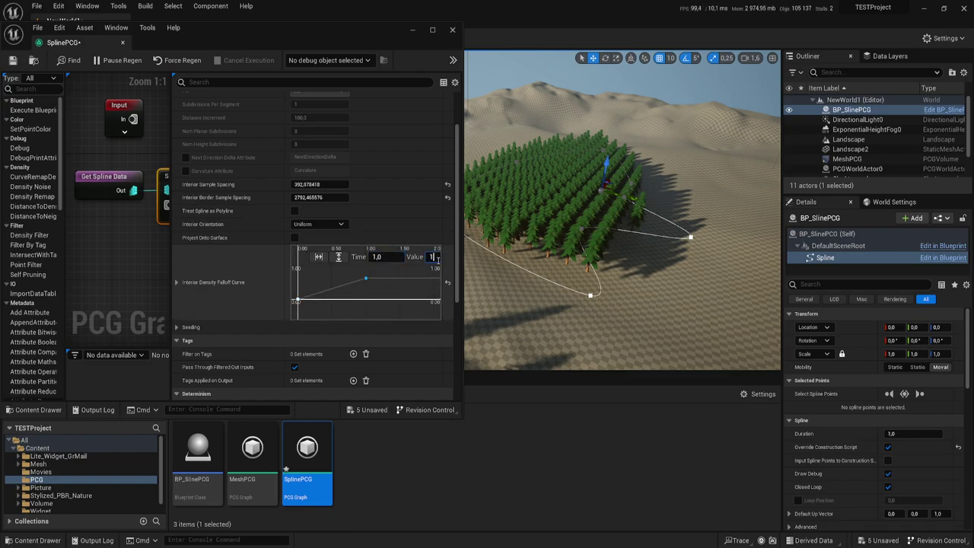
pyautogui.press('Return')
pyautogui.click(339, 257)
pyautogui.click(319, 256)
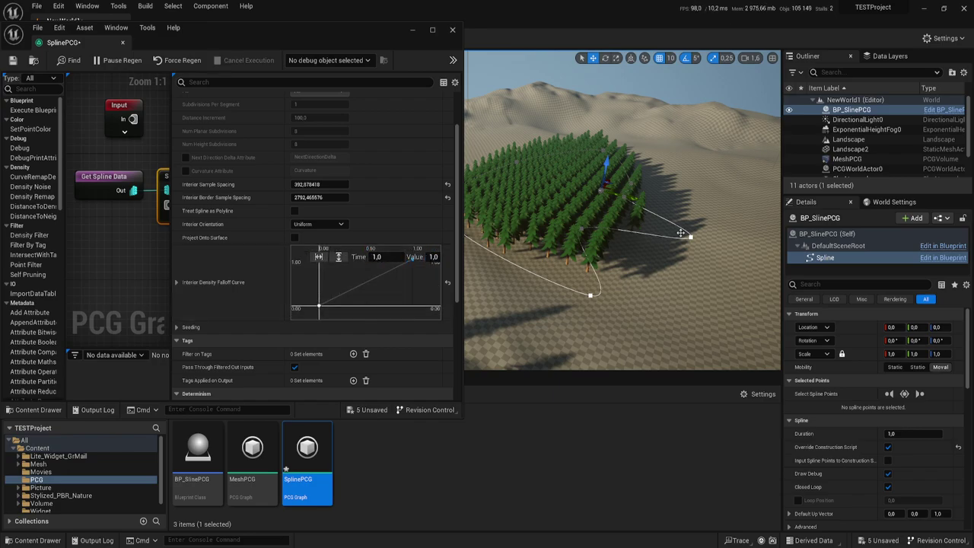
pyautogui.moveTo(622, 229); pyautogui.dragTo(623, 182, button='right')
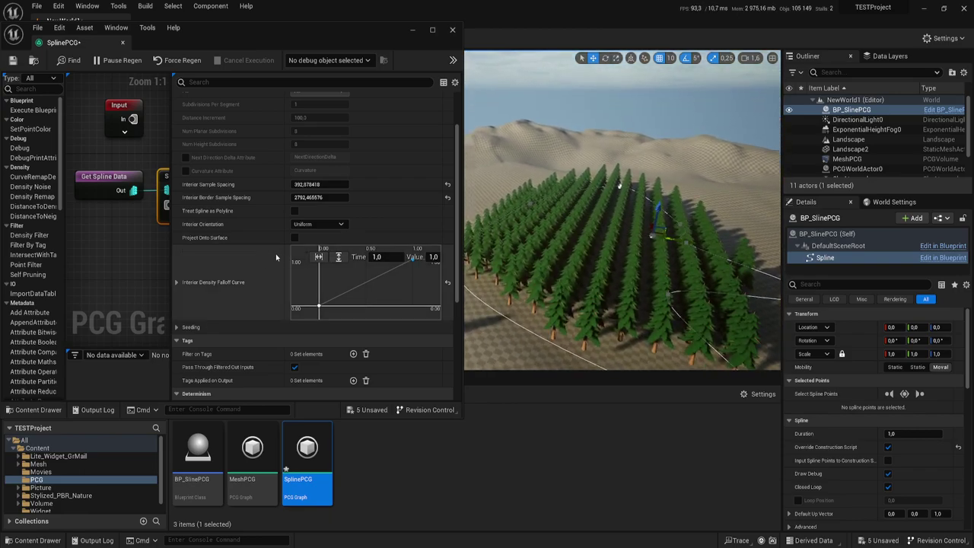
pyautogui.moveTo(173, 219); pyautogui.dragTo(384, 218)
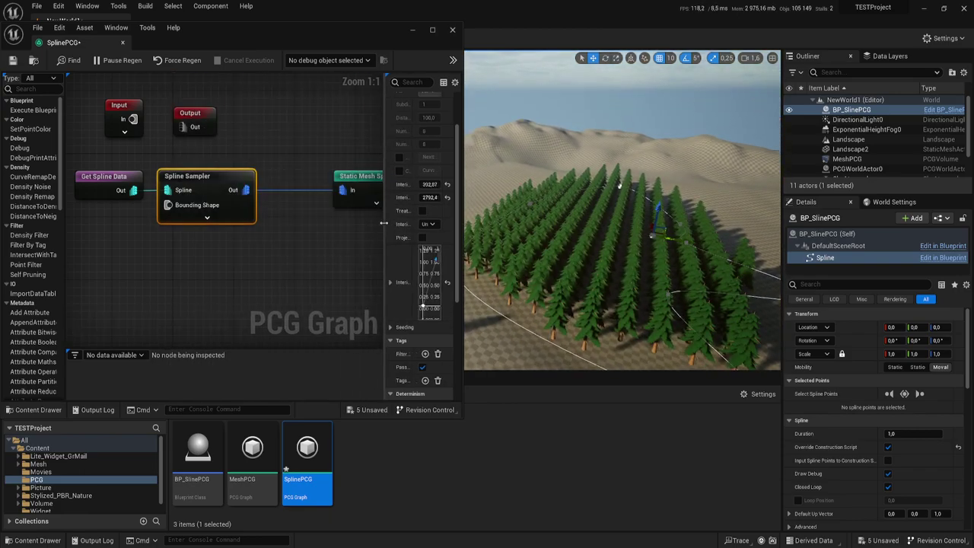
# Enable Debug display on the Spline Sampler node.
pyautogui.click(270, 202)
pyautogui.moveTo(270, 201); pyautogui.dragTo(241, 215, button='right')
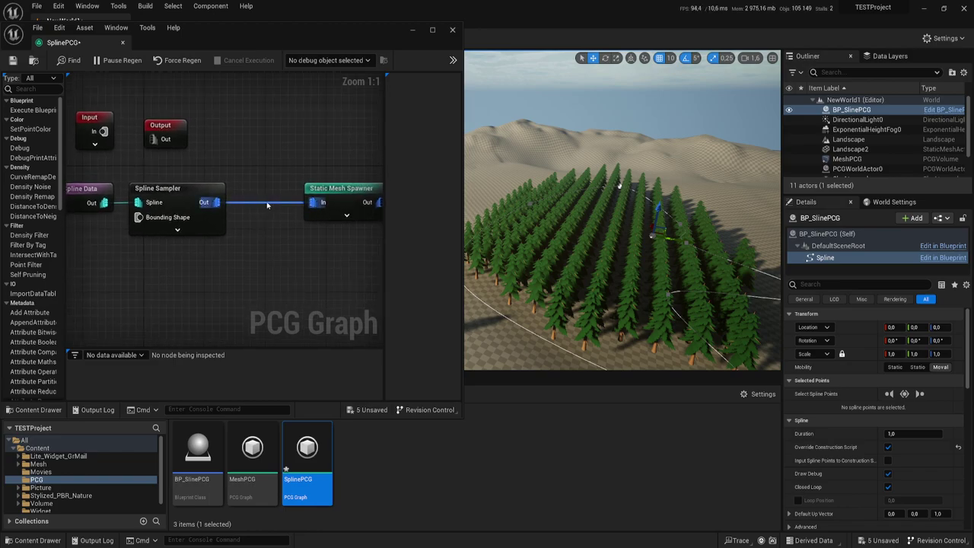
pyautogui.click(190, 190)
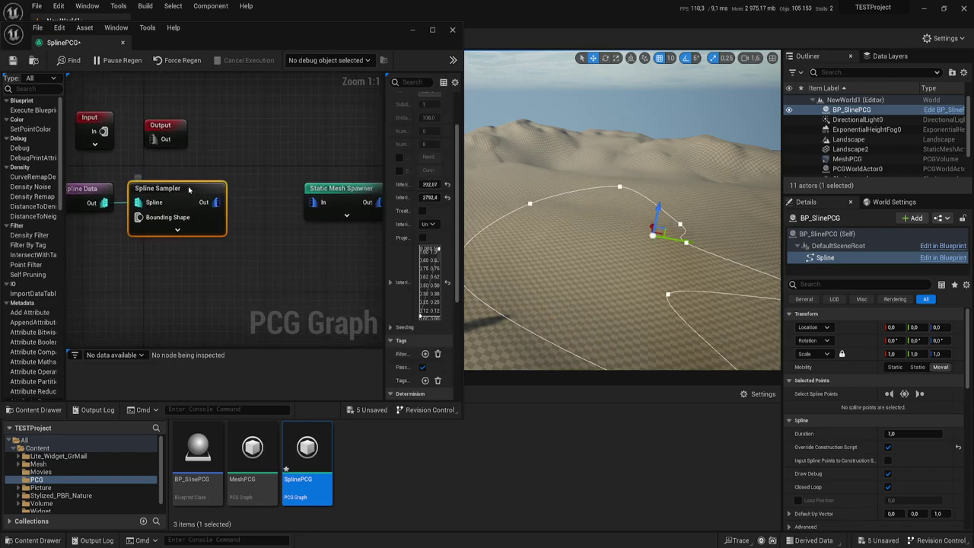
pyautogui.rightClick(191, 191)
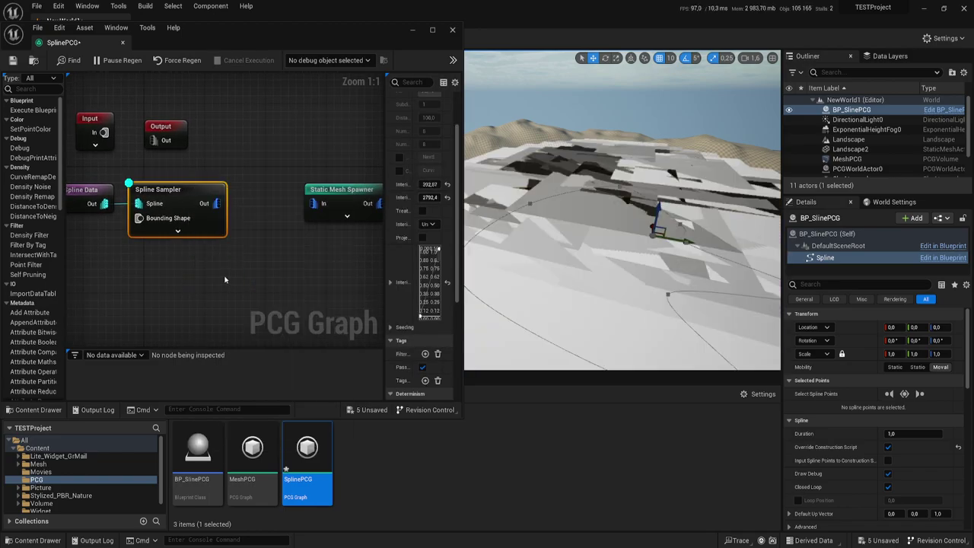
pyautogui.click(220, 279)
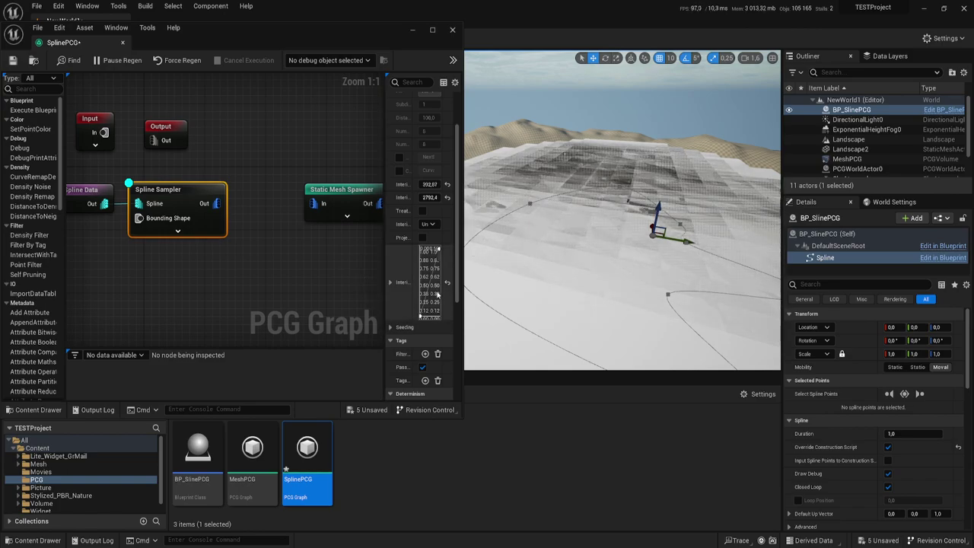
# Set the debug Scale Method to Absolute with Point Scale 0.7248, then frame the spline.
pyautogui.moveTo(385, 281); pyautogui.dragTo(298, 298)
pyautogui.scroll(-5, 316, 296)
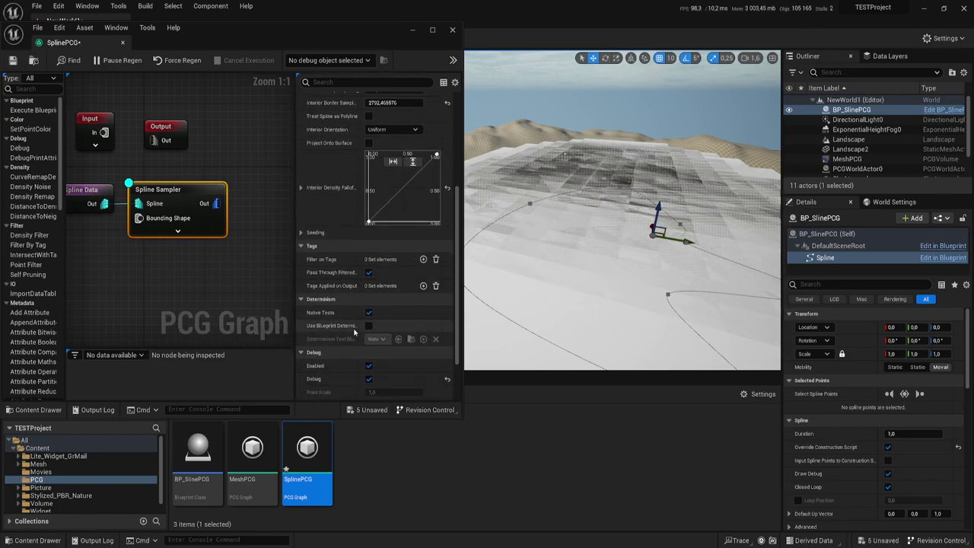
pyautogui.click(379, 324)
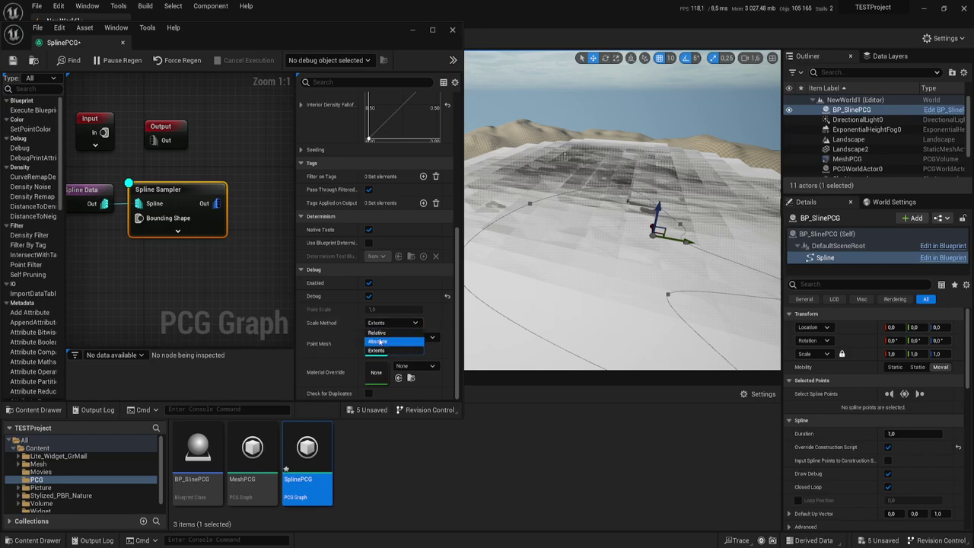
pyautogui.click(378, 342)
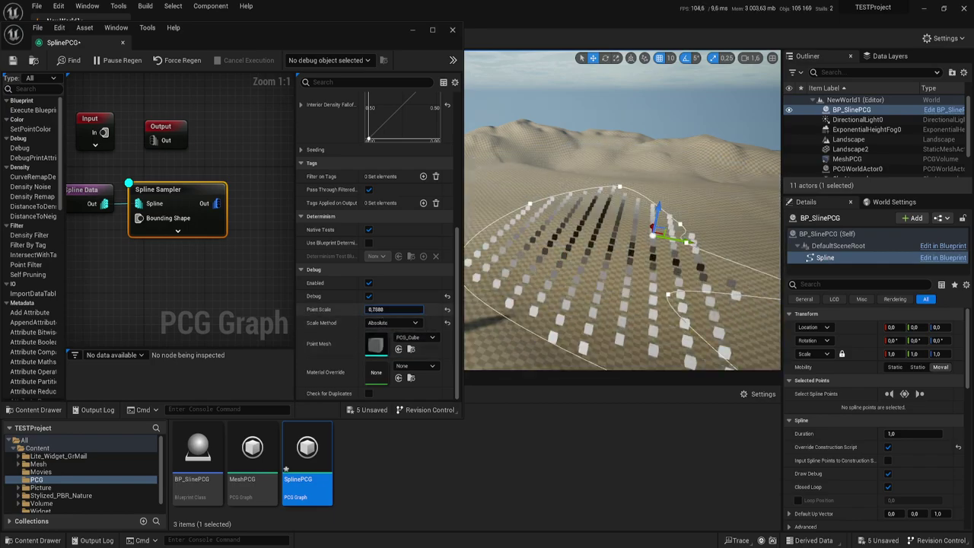
pyautogui.moveTo(395, 308); pyautogui.dragTo(380, 309)
pyautogui.moveTo(623, 228)
pyautogui.mouseDown(button='right')
pyautogui.moveTo(623, 198)
pyautogui.moveTo(622, 213)
pyautogui.moveTo(712, 239)
pyautogui.mouseUp(button='right')
pyautogui.moveTo(611, 204)
pyautogui.mouseDown(button='right')
pyautogui.moveTo(578, 210)
pyautogui.moveTo(540, 172)
pyautogui.mouseUp(button='right')
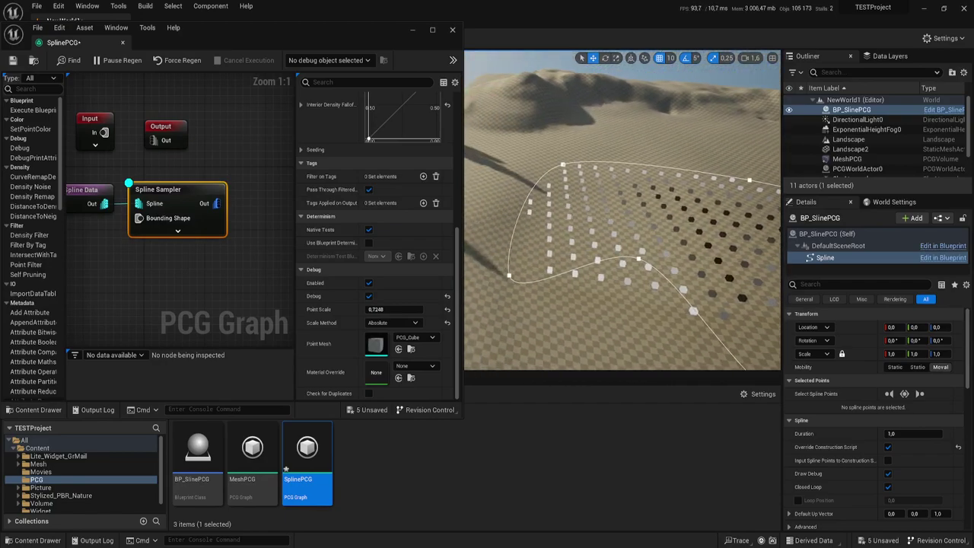
pyautogui.press('f')
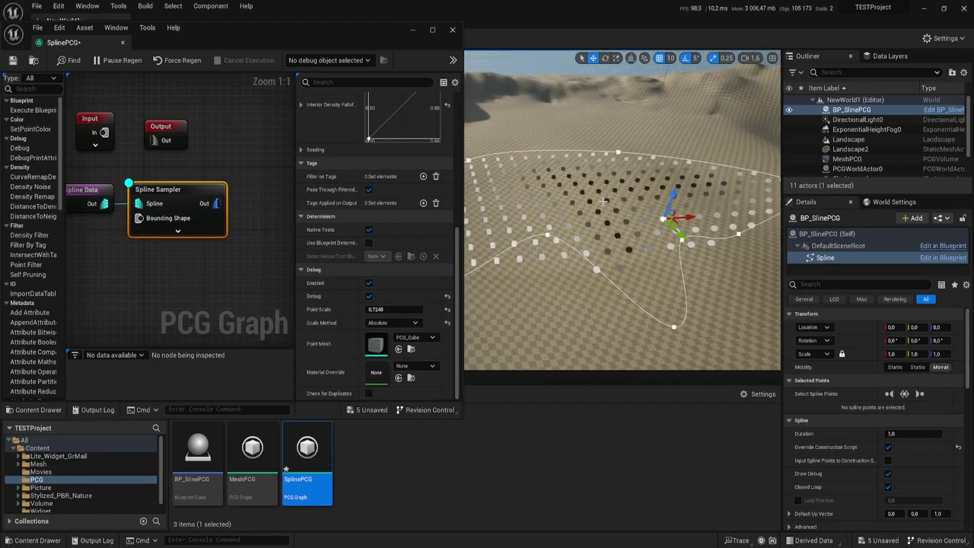
# Set the falloff curve's first key value to 1 and the Time 1 key's value to 0.
pyautogui.scroll(1, 394, 164)
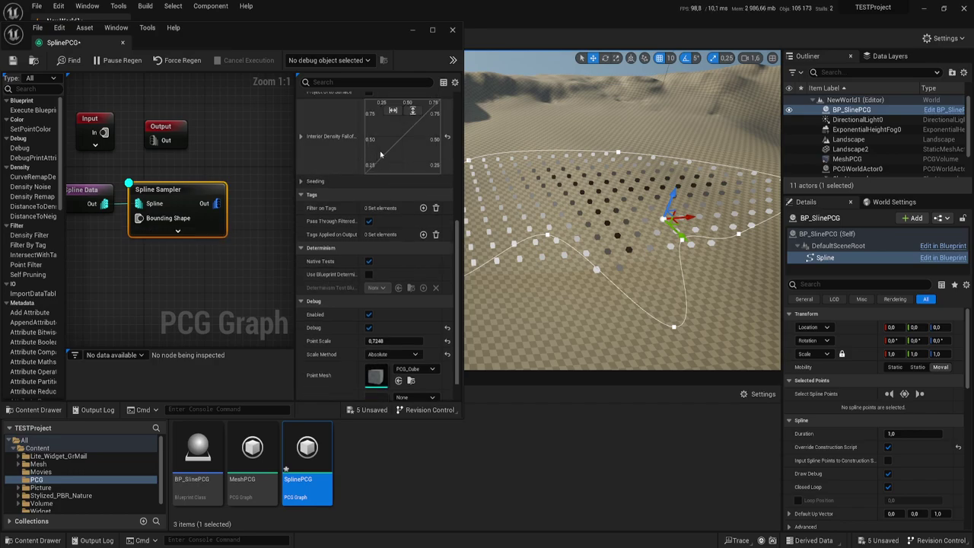
pyautogui.scroll(-3, 390, 131)
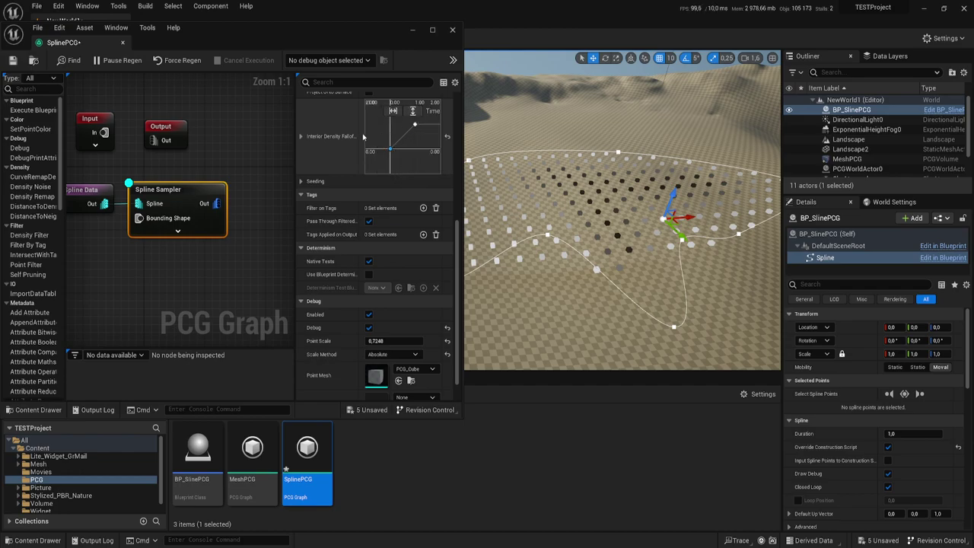
pyautogui.moveTo(296, 137); pyautogui.dragTo(186, 136)
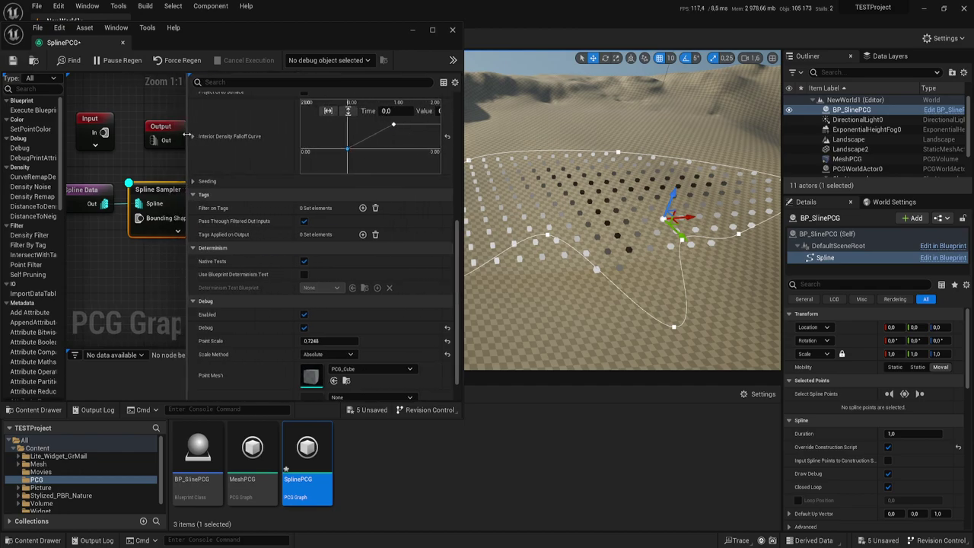
pyautogui.moveTo(462, 124); pyautogui.dragTo(503, 122)
pyautogui.write('1')
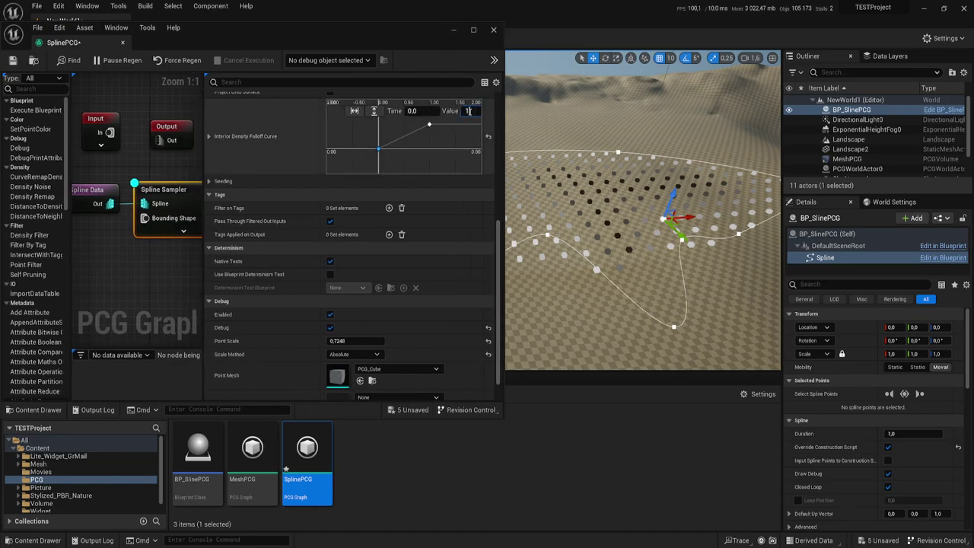
pyautogui.press('Return')
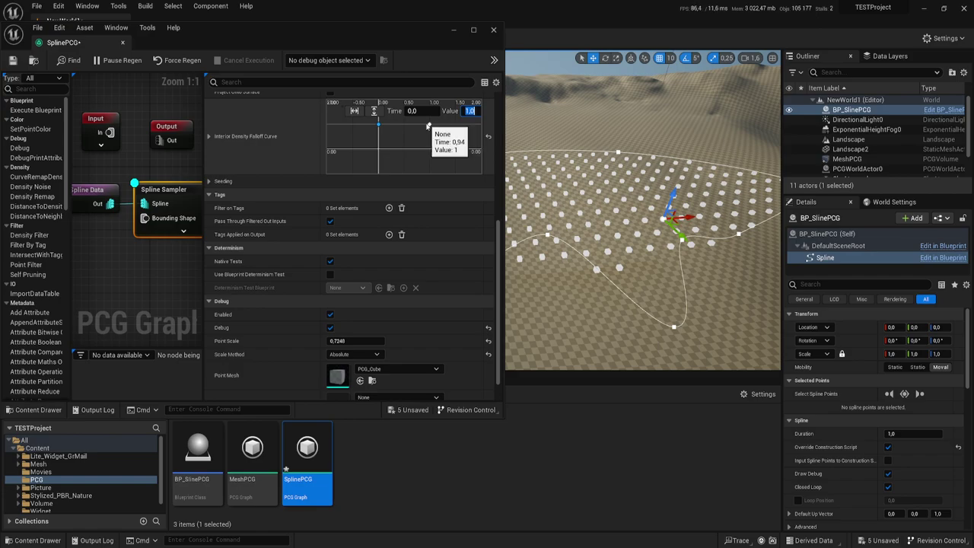
pyautogui.moveTo(428, 124); pyautogui.dragTo(430, 124)
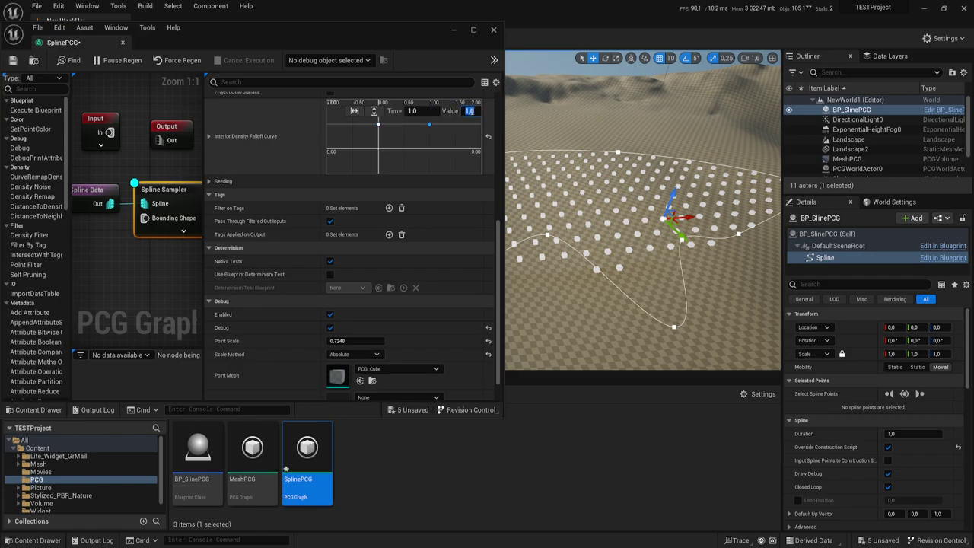
pyautogui.write('0')
pyautogui.press('Return')
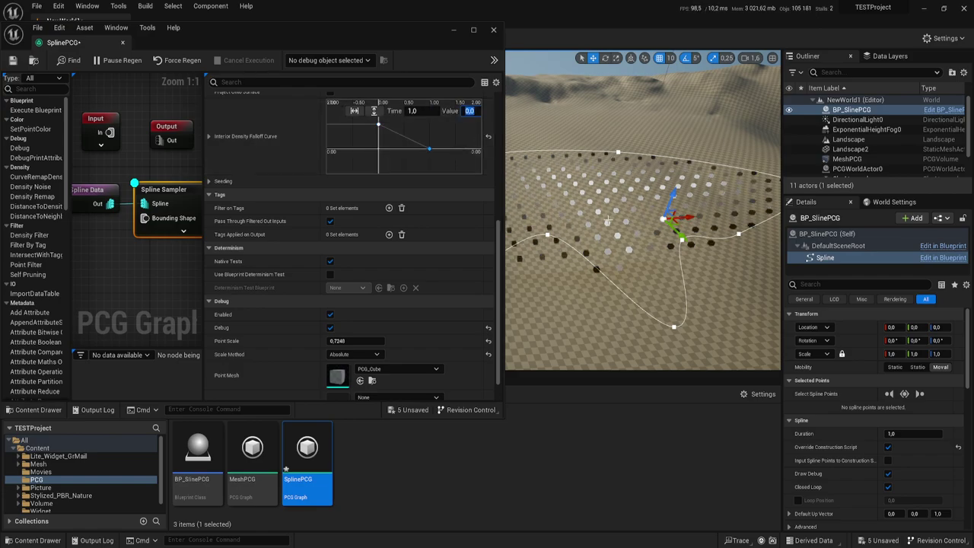
pyautogui.moveTo(607, 221)
pyautogui.keyDown('alt'); pyautogui.mouseDown()
pyautogui.moveTo(601, 253)
pyautogui.moveTo(563, 255)
pyautogui.moveTo(480, 231)
pyautogui.mouseUp(); pyautogui.keyUp('alt')
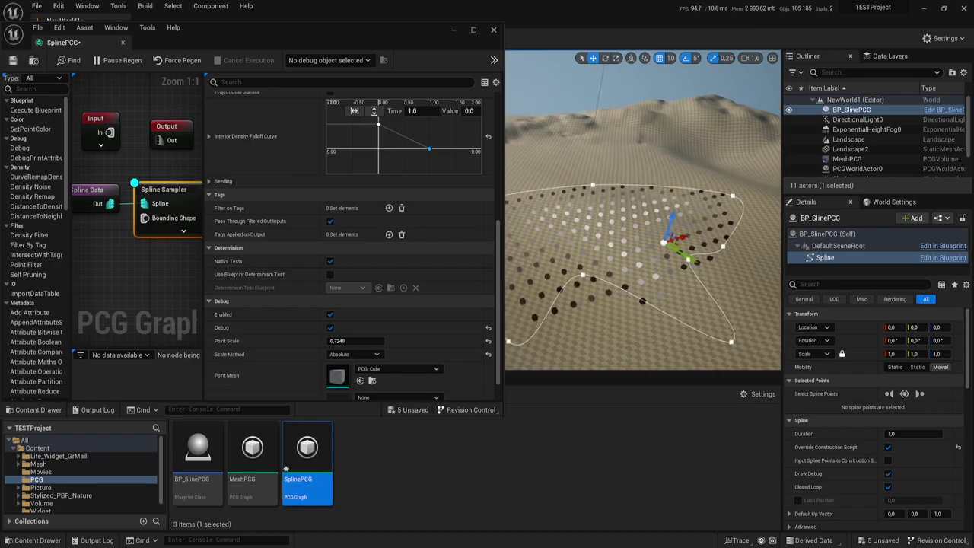
pyautogui.moveTo(203, 155); pyautogui.dragTo(363, 180)
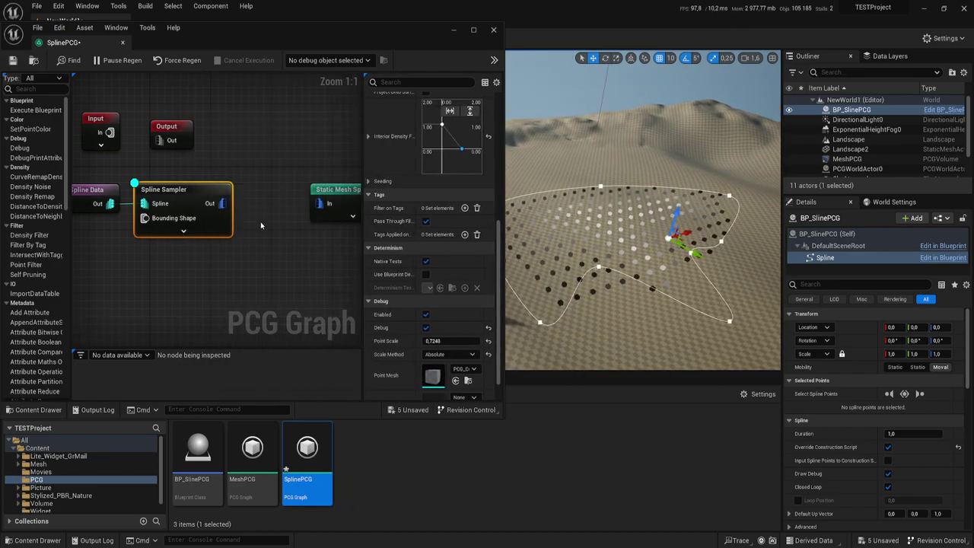
# Wire the Spline Sampler's Out pin into the Static Mesh Spawner's In pin.
pyautogui.moveTo(222, 202); pyautogui.dragTo(164, 204, button='right')
pyautogui.moveTo(164, 204); pyautogui.dragTo(262, 204)
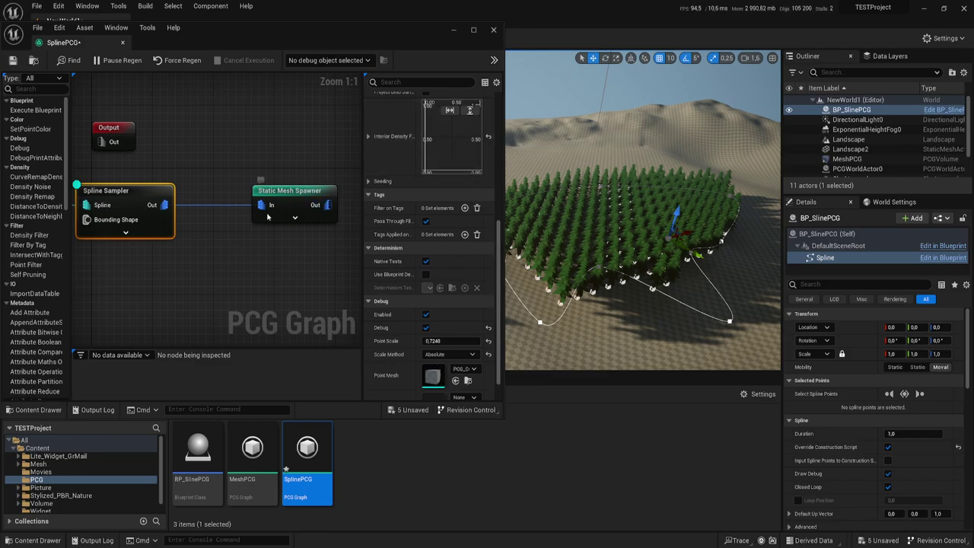
pyautogui.moveTo(203, 223); pyautogui.dragTo(279, 229, button='right')
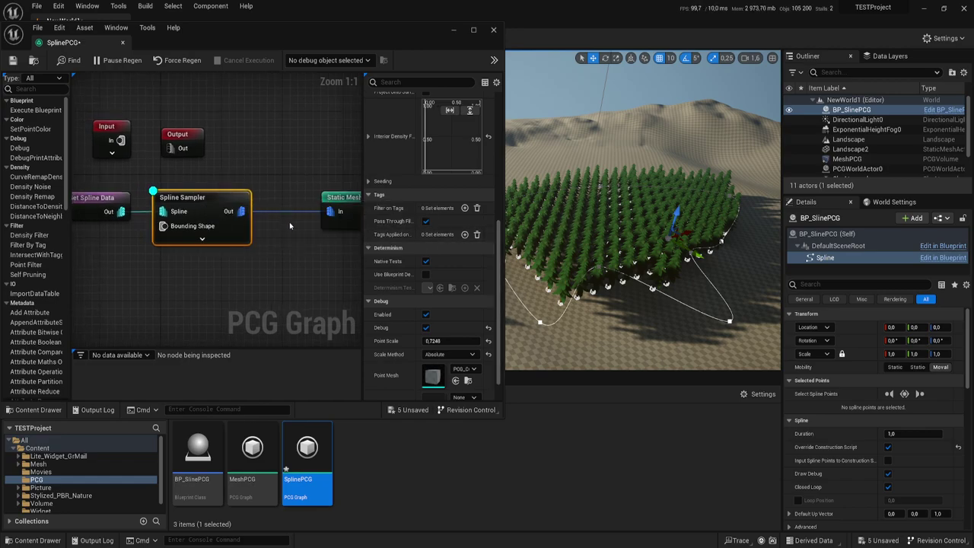
pyautogui.moveTo(289, 226); pyautogui.dragTo(171, 196, button='right')
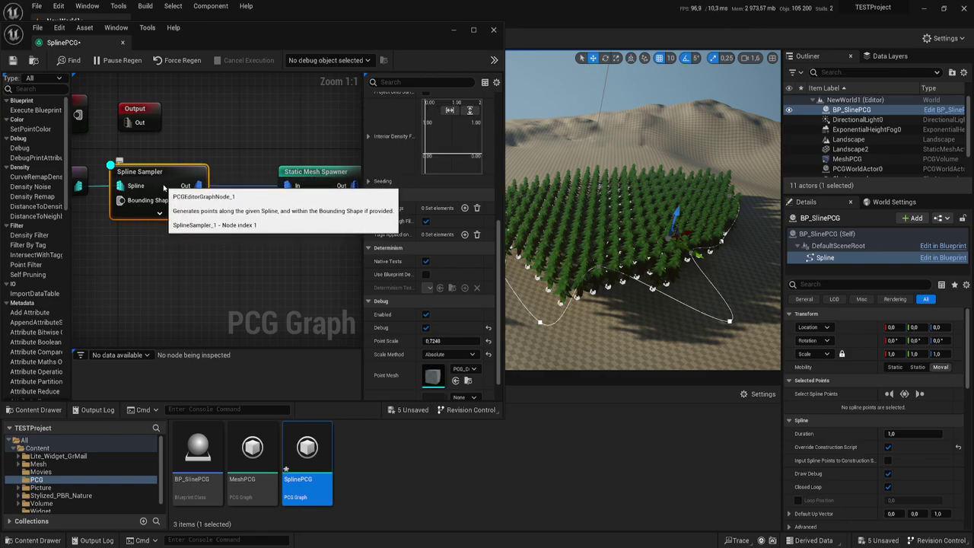
# Insert a Transform Points node between Spline Sampler and Static Mesh Spawner.
pyautogui.moveTo(196, 185); pyautogui.dragTo(220, 148)
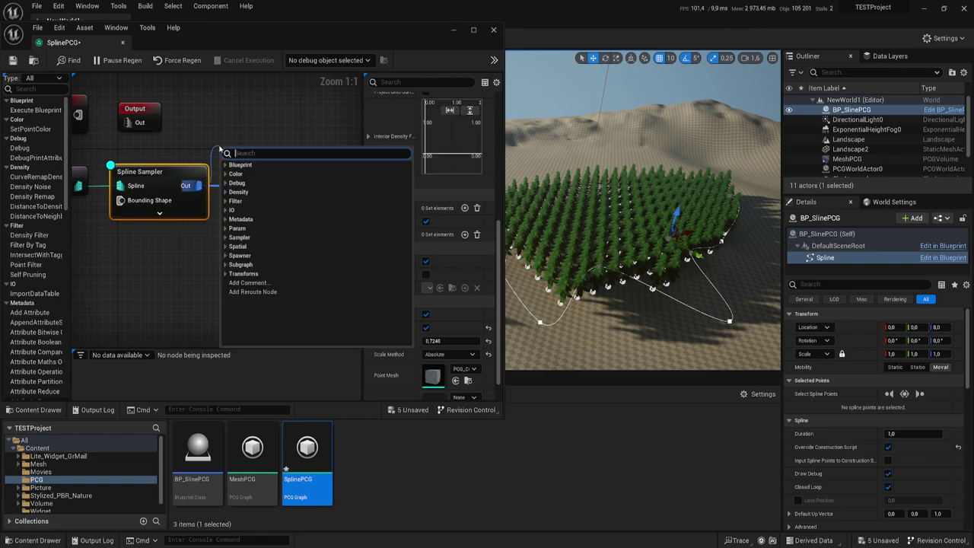
pyautogui.write('tra')
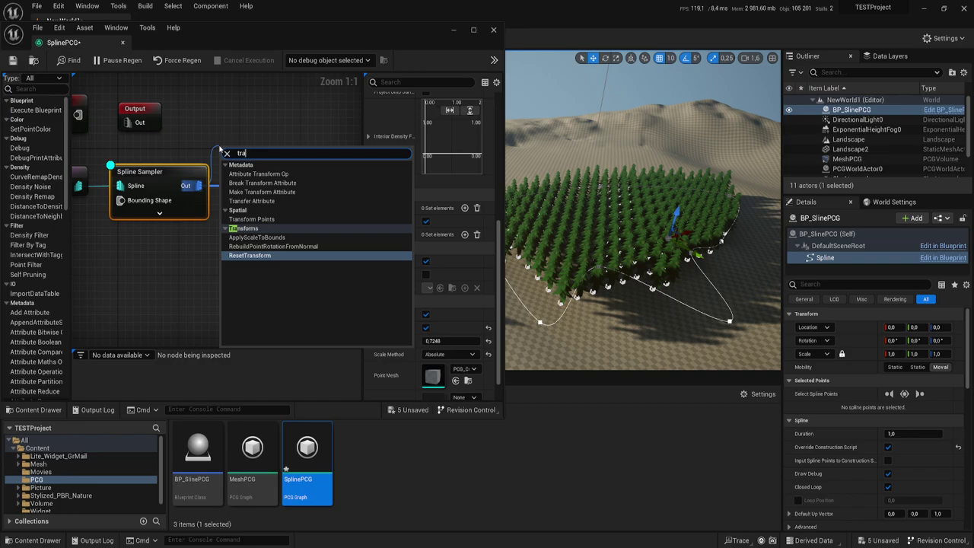
pyautogui.click(245, 219)
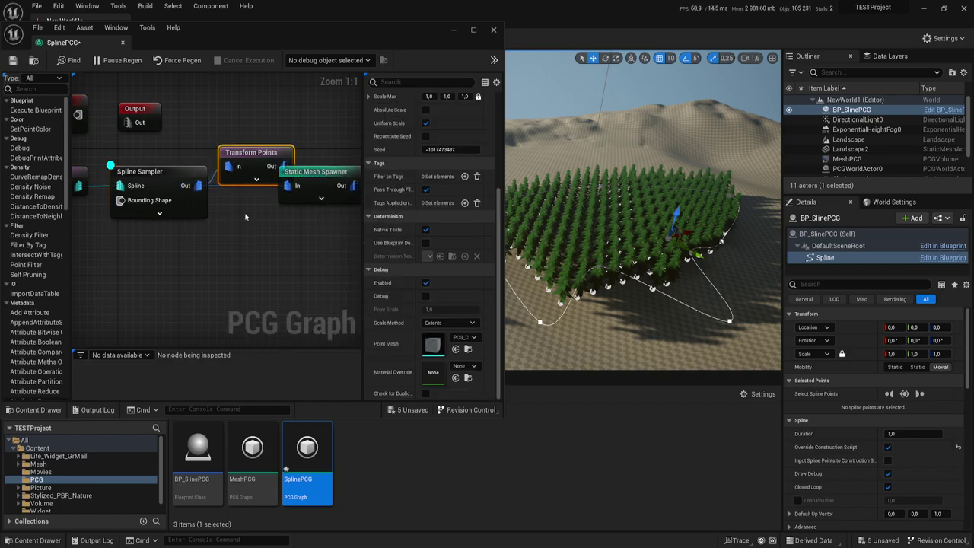
pyautogui.moveTo(282, 175); pyautogui.dragTo(312, 185)
pyautogui.click(295, 185)
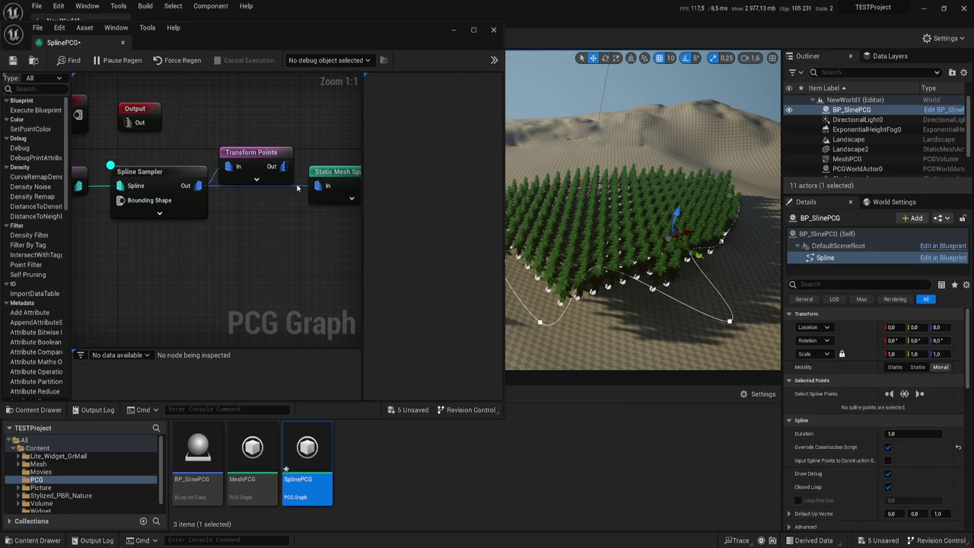
pyautogui.moveTo(285, 166); pyautogui.dragTo(316, 186)
# Set Transform Points Offset Min to -100, -800, 0 and Offset Max to 900, 600, 0.
pyautogui.click(262, 160)
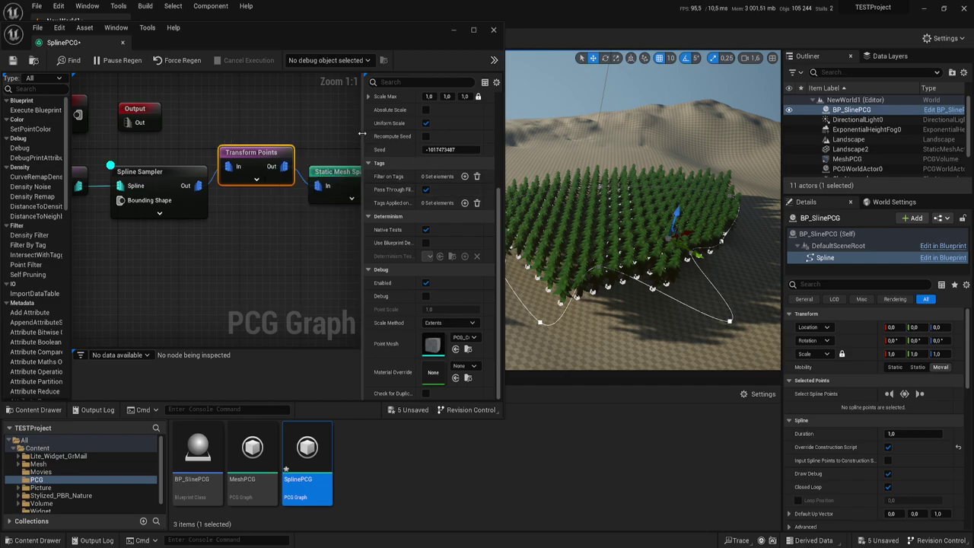
pyautogui.moveTo(361, 131); pyautogui.dragTo(347, 131)
pyautogui.scroll(5, 400, 230)
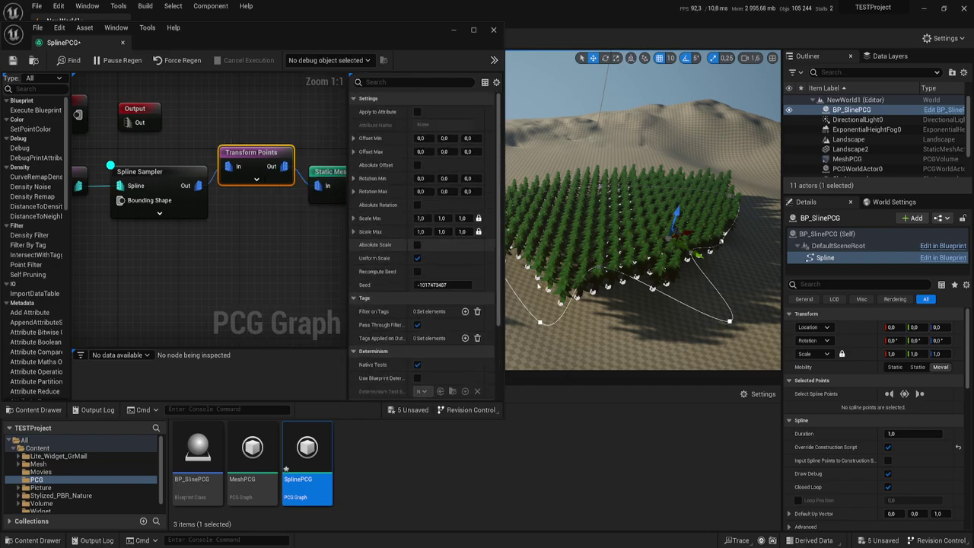
pyautogui.moveTo(637, 276); pyautogui.dragTo(637, 276)
pyautogui.write('-100')
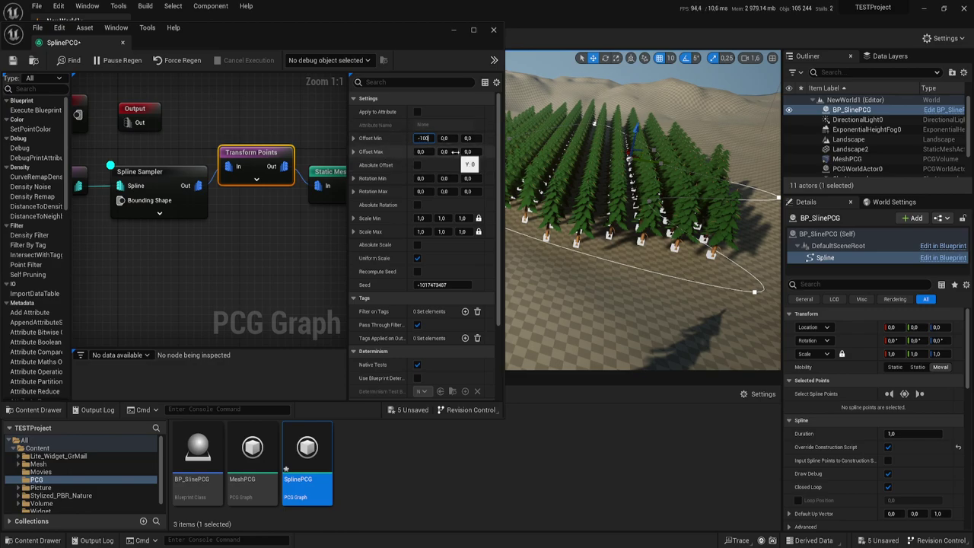
pyautogui.press('Tab')
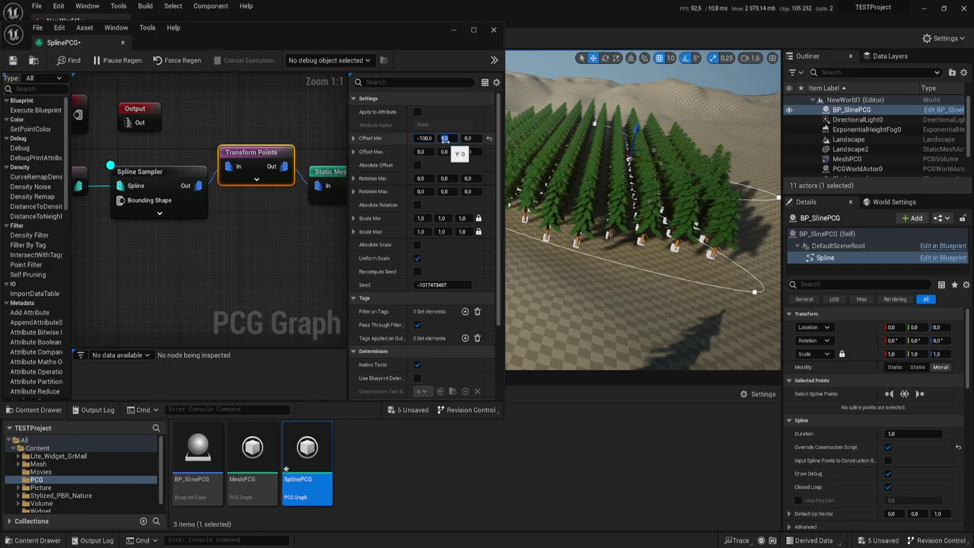
pyautogui.write('-10')
pyautogui.press('Return')
pyautogui.write('9')
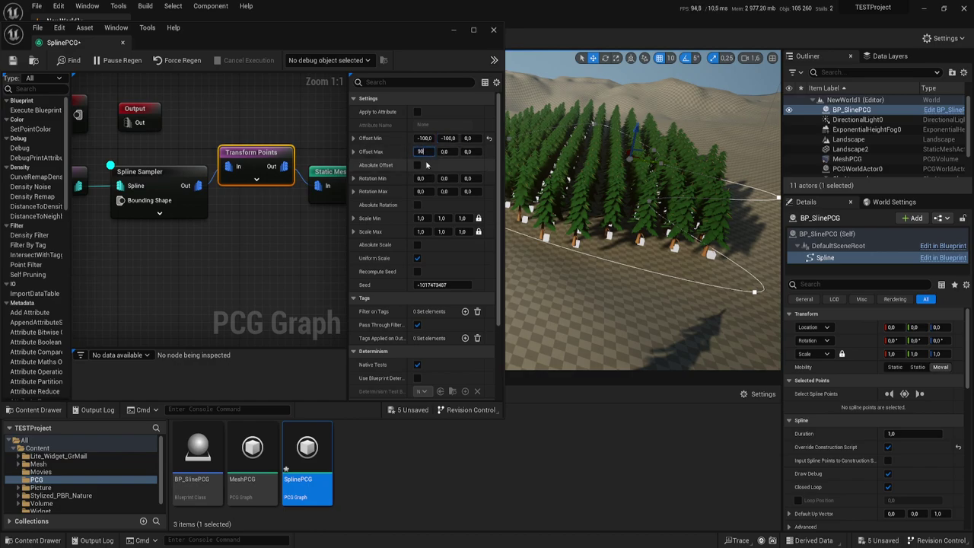
pyautogui.write('0')
pyautogui.press('Return')
pyautogui.write('600')
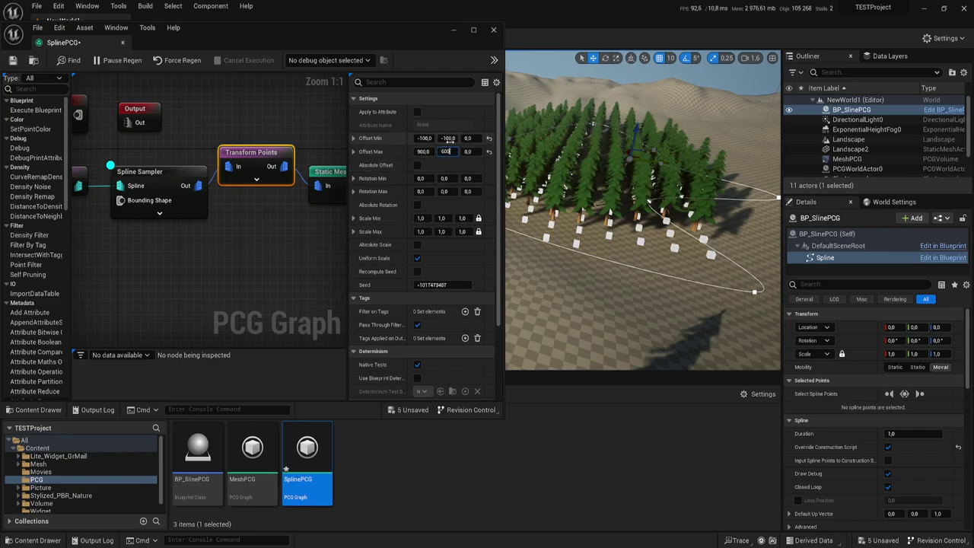
pyautogui.press('Return')
pyautogui.click(446, 138)
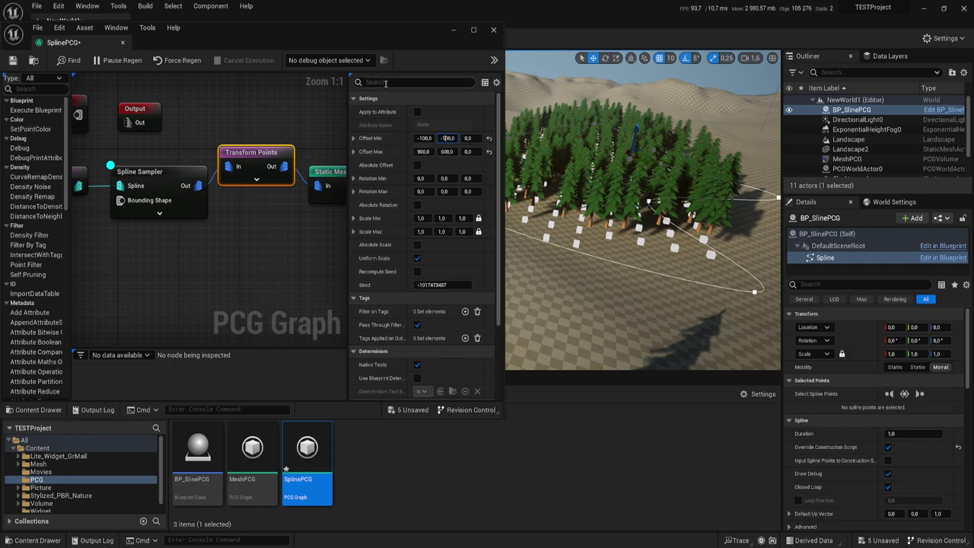
pyautogui.write('0')
pyautogui.press('Return')
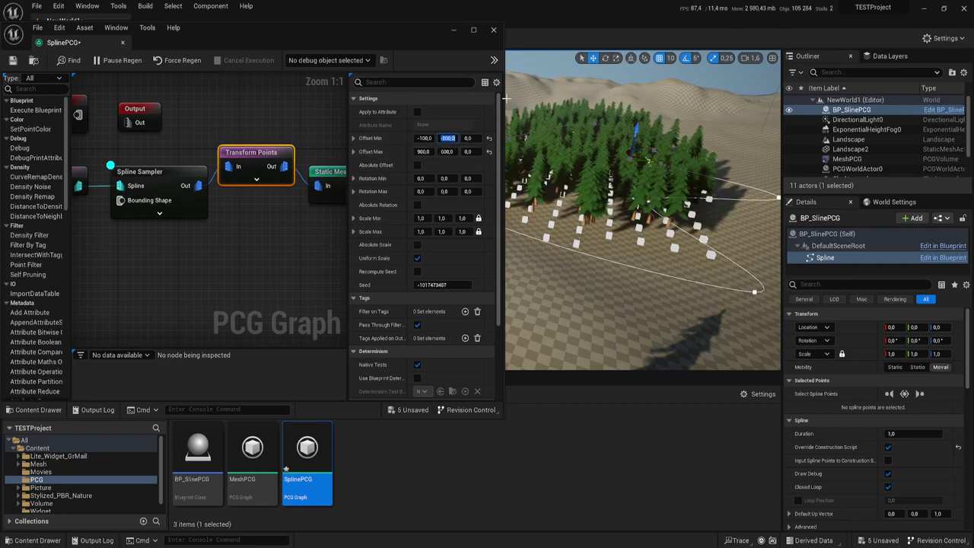
# Lower Offset Max X to 500 and set Rotation Min Y to -5.
pyautogui.moveTo(643, 214)
pyautogui.mouseDown(button='right')
pyautogui.moveTo(643, 228)
pyautogui.moveTo(643, 205)
pyautogui.mouseUp(button='right')
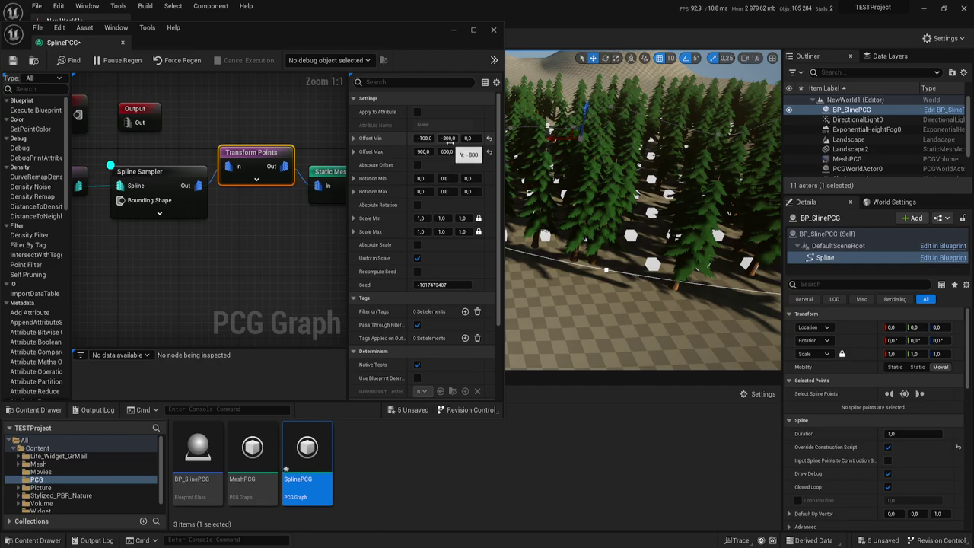
pyautogui.moveTo(643, 213); pyautogui.dragTo(643, 205, button='right')
pyautogui.click(423, 152)
pyautogui.write('500')
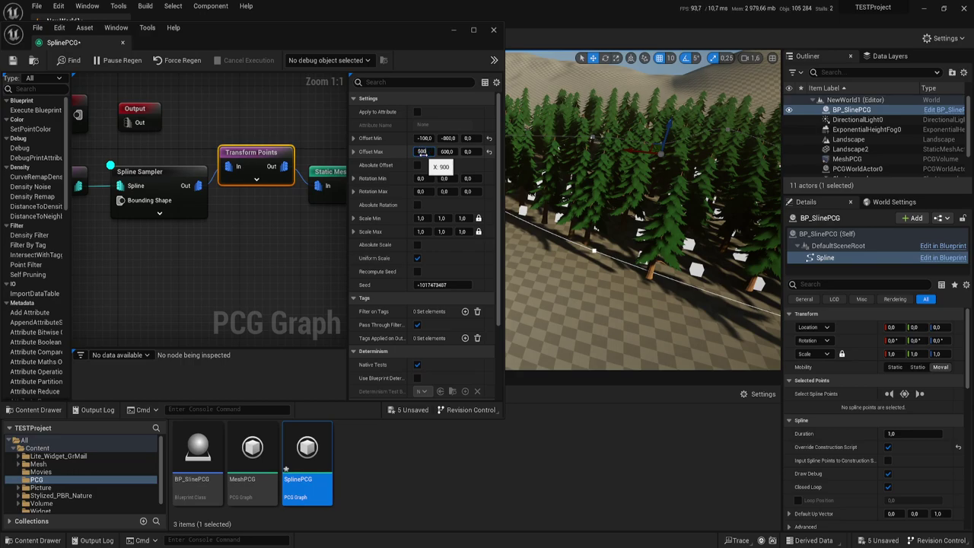
pyautogui.press('Return')
pyautogui.moveTo(643, 213)
pyautogui.mouseDown(button='right')
pyautogui.moveTo(643, 198)
pyautogui.moveTo(628, 197)
pyautogui.mouseUp(button='right')
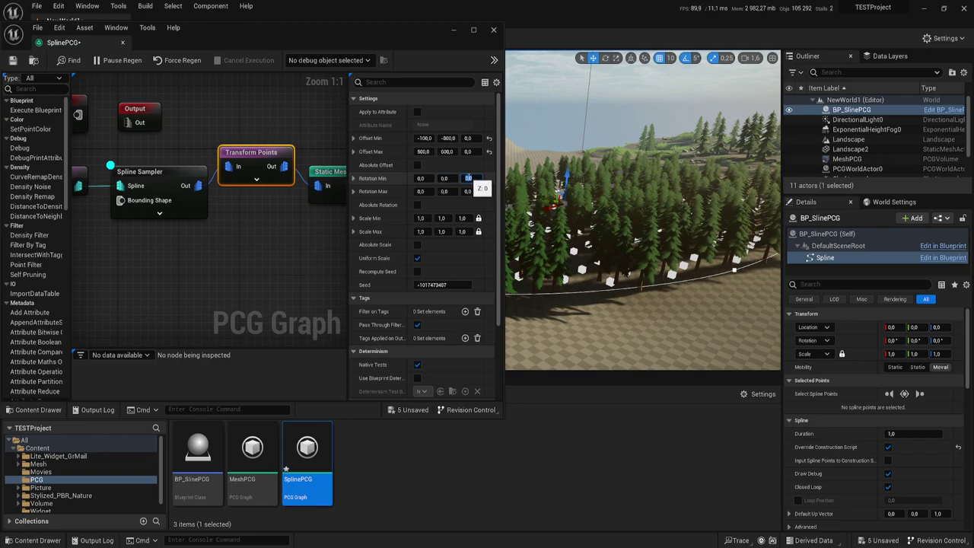
pyautogui.click(444, 178)
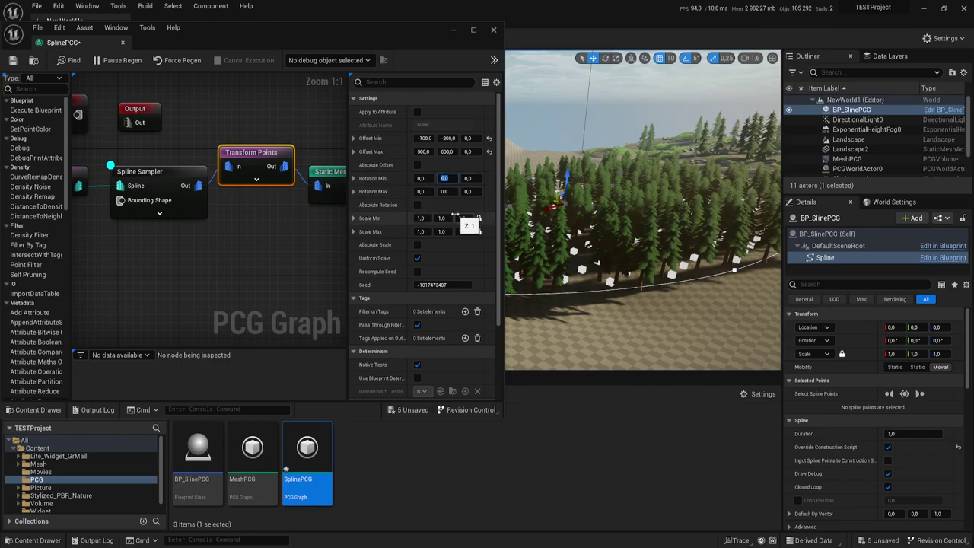
pyautogui.write('-5')
pyautogui.press('Return')
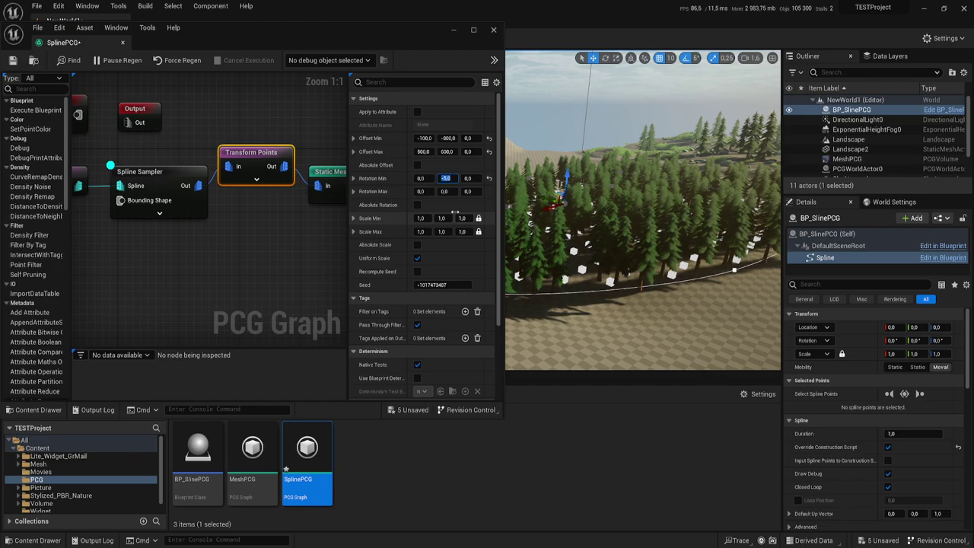
# Set Transform Points Rotation Max to 5, 5, 360 so pines spin randomly.
pyautogui.click(445, 191)
pyautogui.write('5')
pyautogui.press('Return')
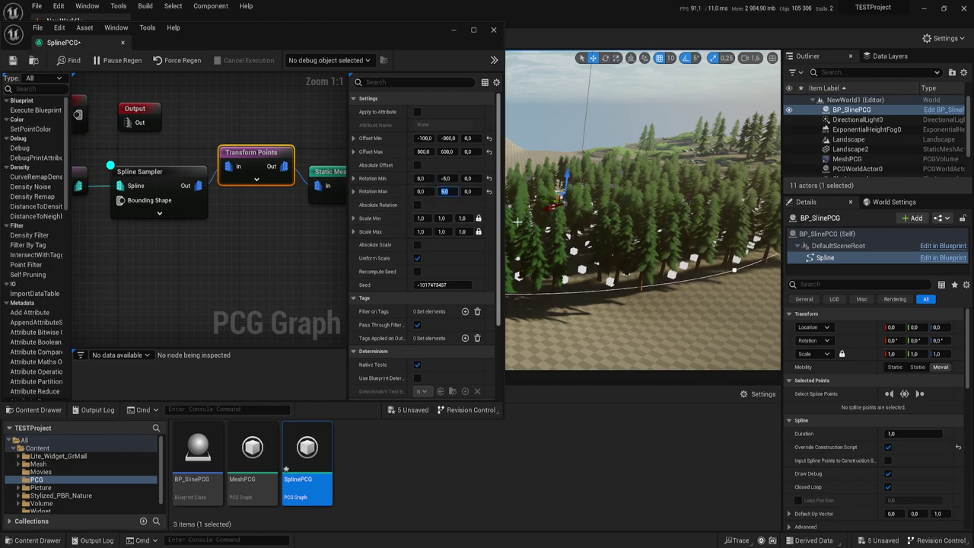
pyautogui.moveTo(615, 258); pyautogui.dragTo(609, 274, button='right')
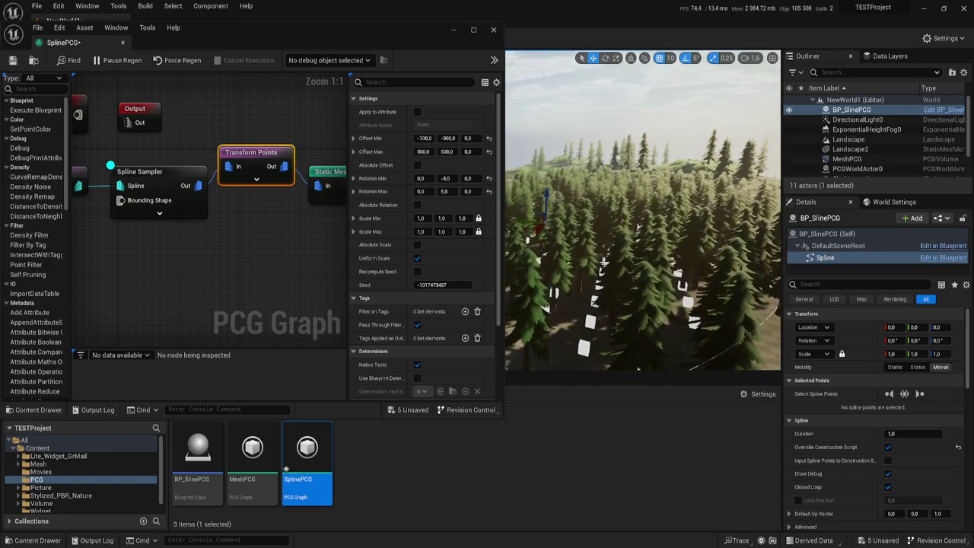
pyautogui.click(424, 191)
pyautogui.write('5')
pyautogui.moveTo(421, 191); pyautogui.dragTo(425, 191)
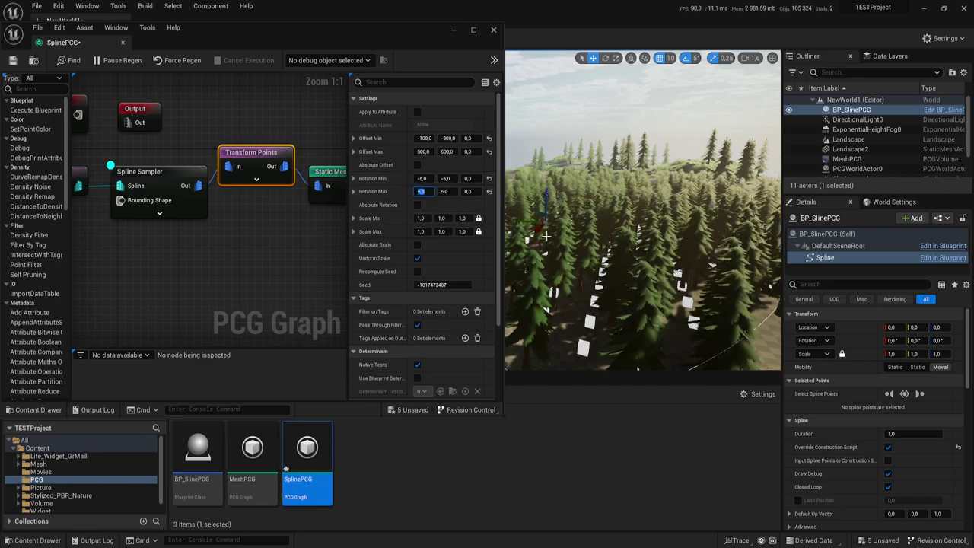
pyautogui.moveTo(643, 213); pyautogui.dragTo(574, 248, button='right')
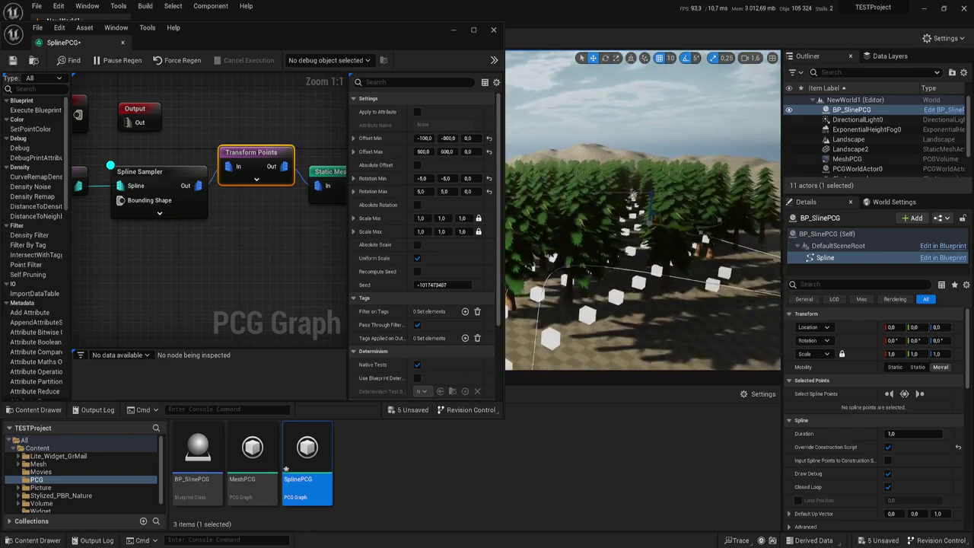
pyautogui.click(468, 178)
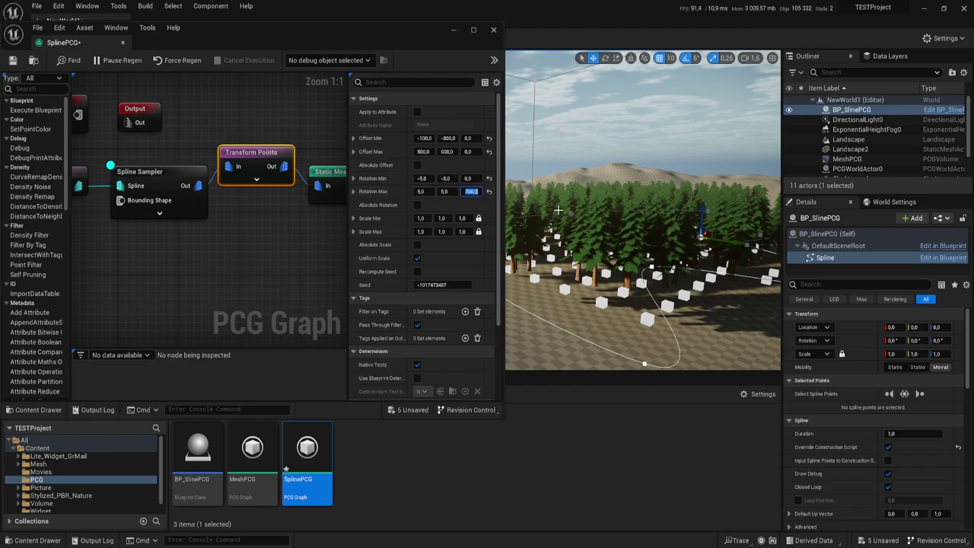
pyautogui.moveTo(661, 262)
pyautogui.mouseDown(button='right')
pyautogui.moveTo(661, 228)
pyautogui.moveTo(502, 160)
pyautogui.mouseUp(button='right')
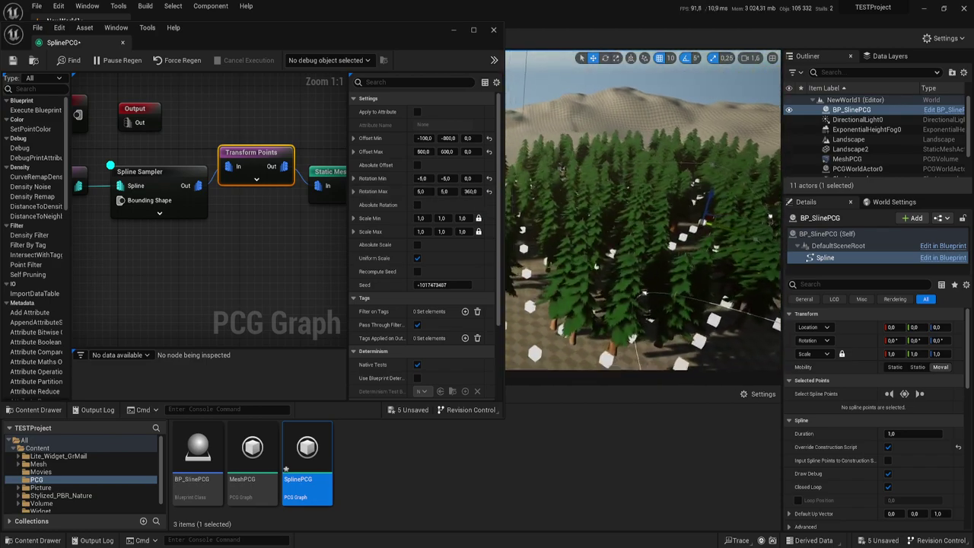
# Change Offset Min Y to -500 and regenerate the trees.
pyautogui.click(447, 138)
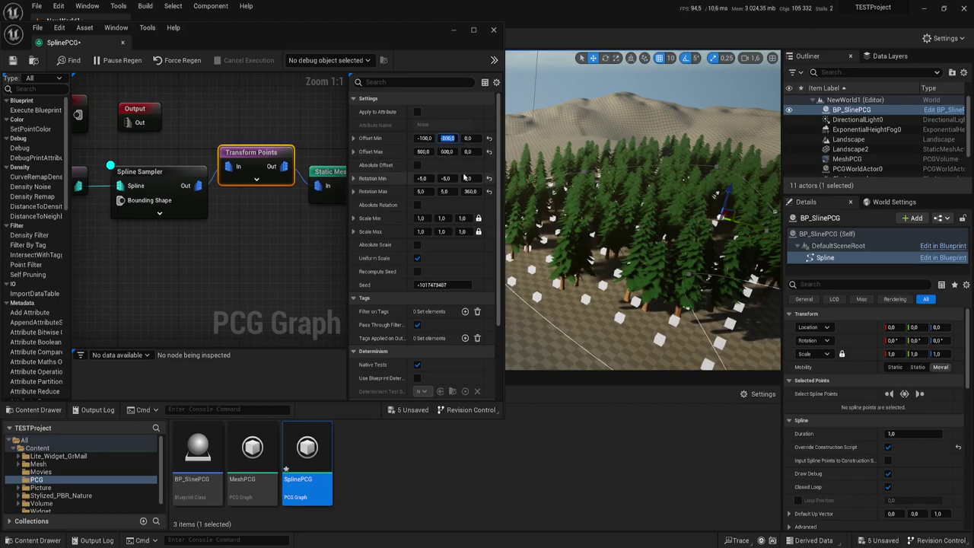
pyautogui.write('-50')
pyautogui.press('Return')
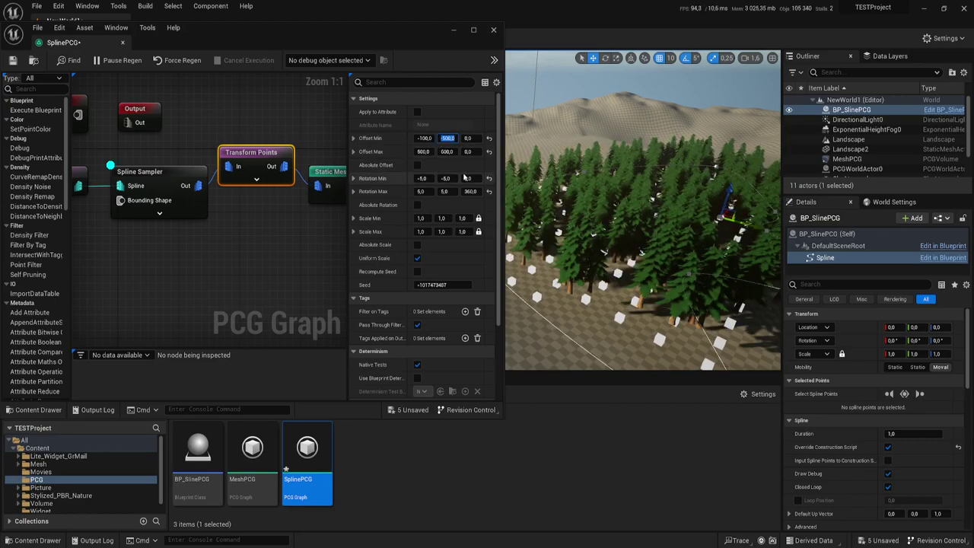
pyautogui.press('Return')
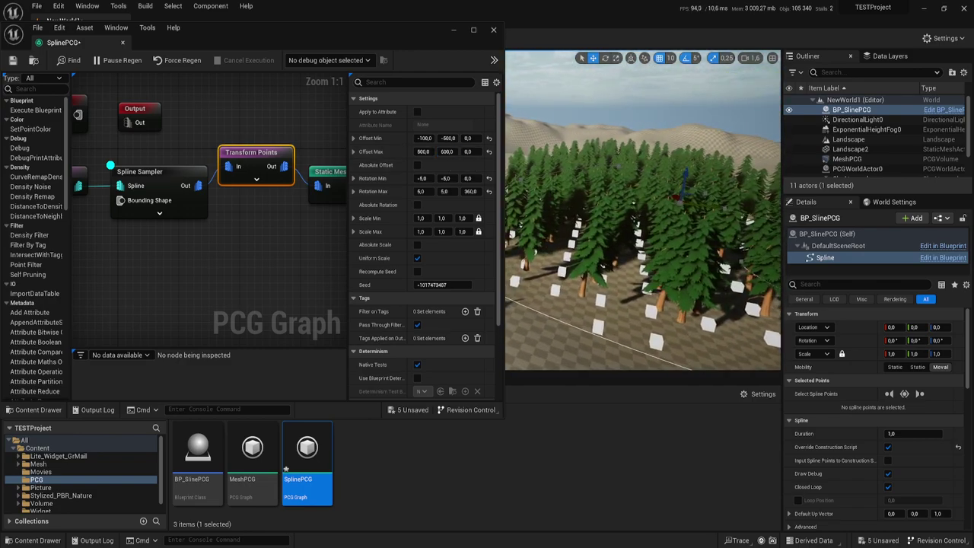
# Select the Static Mesh Spawner node and show its single SM_Pine_Tree_1 mesh entry in Details.
pyautogui.scroll(10, 643, 211)
pyautogui.scroll(-2, 643, 210)
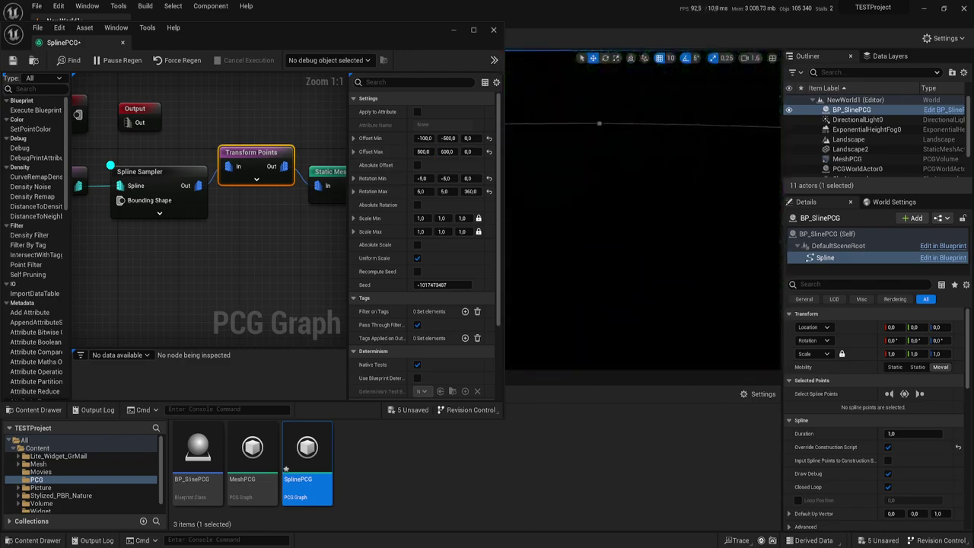
pyautogui.scroll(-3, 643, 211)
pyautogui.scroll(-3, 643, 211)
pyautogui.scroll(-2, 643, 210)
pyautogui.moveTo(643, 211); pyautogui.dragTo(643, 228, button='right')
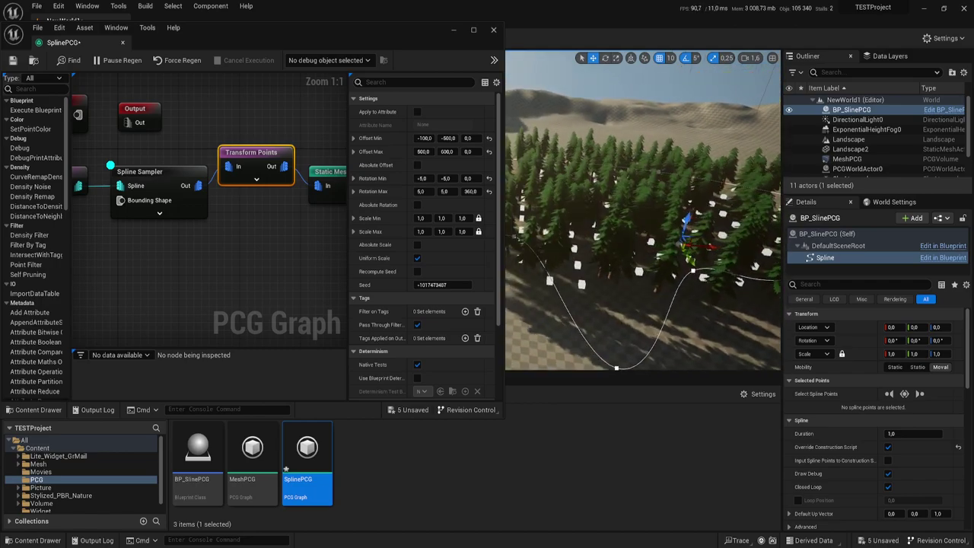
pyautogui.moveTo(198, 229); pyautogui.dragTo(173, 232, button='right')
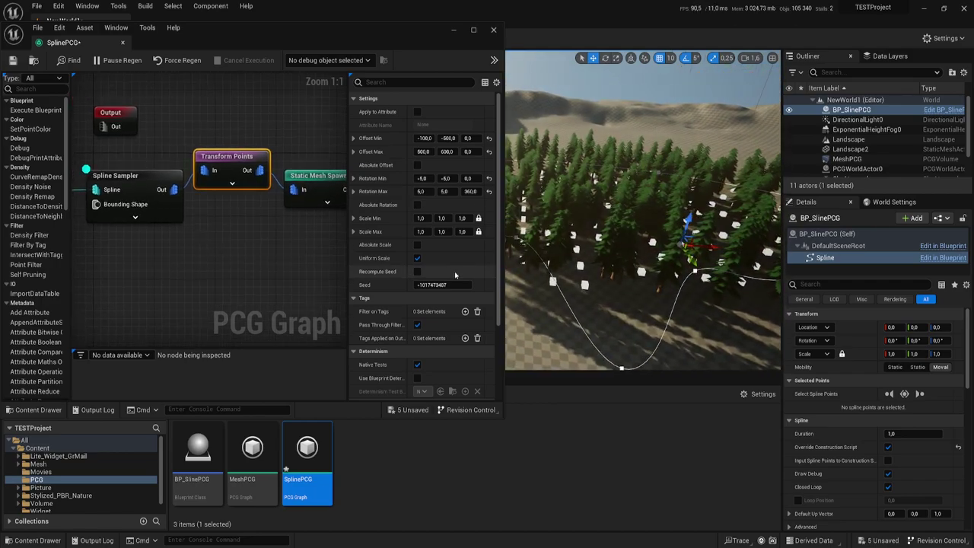
pyautogui.moveTo(211, 266); pyautogui.dragTo(189, 274, button='right')
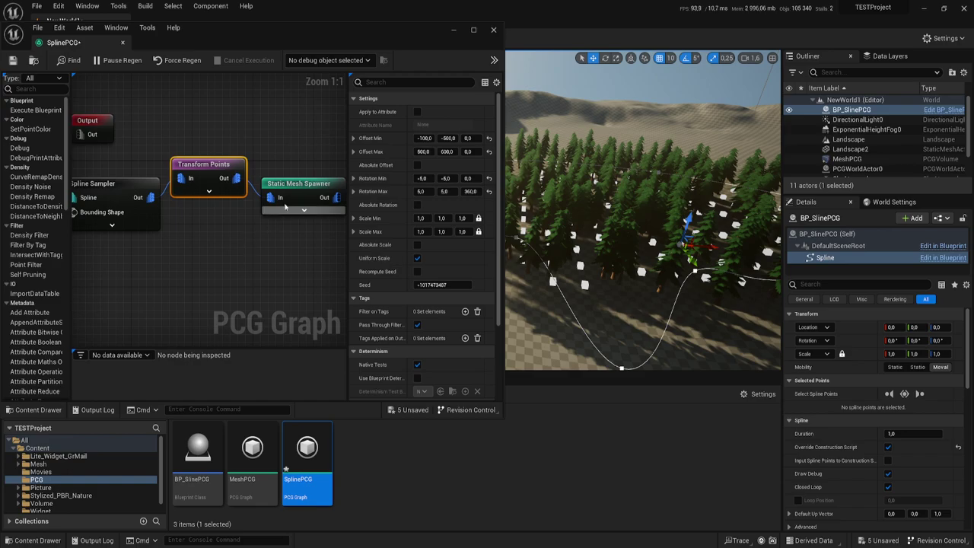
pyautogui.click(301, 195)
pyautogui.scroll(-5, 422, 274)
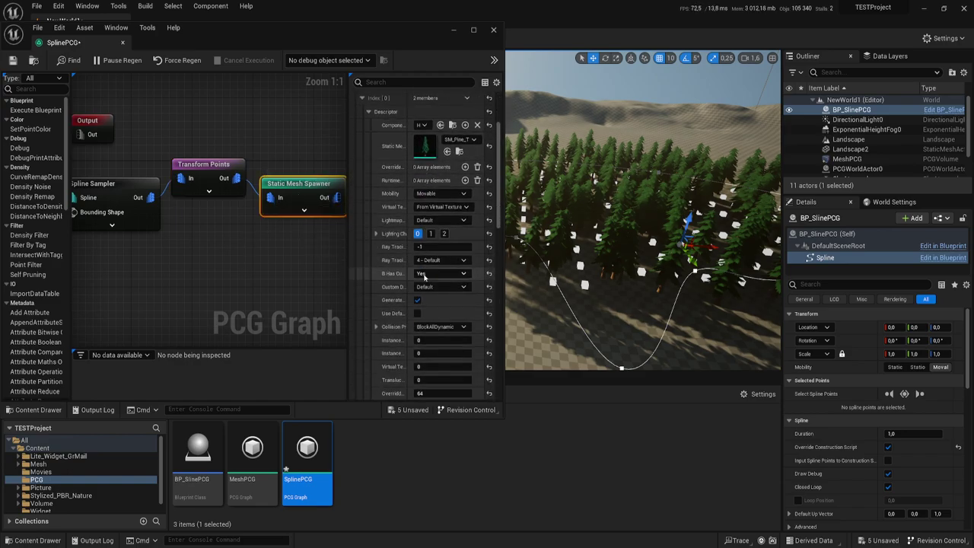
pyautogui.scroll(-3, 421, 275)
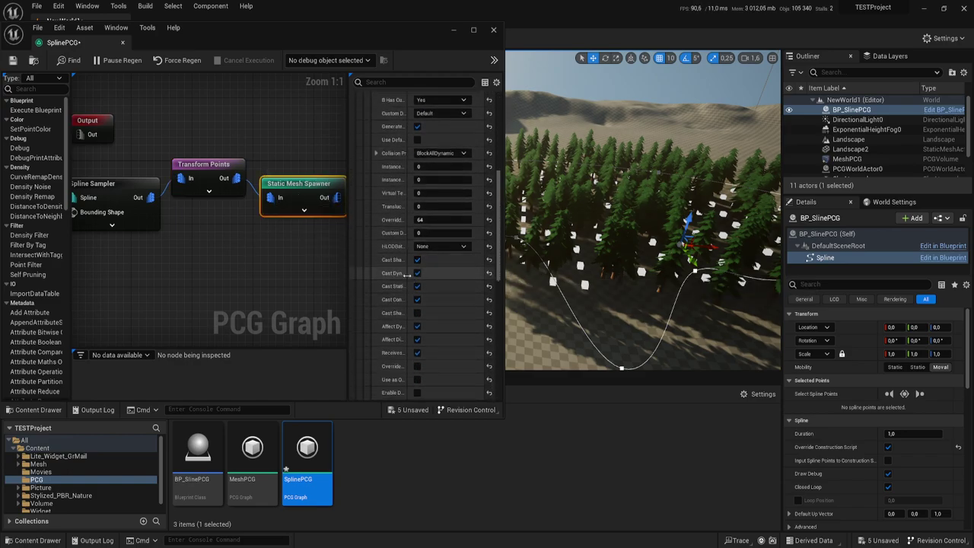
pyautogui.scroll(2, 407, 274)
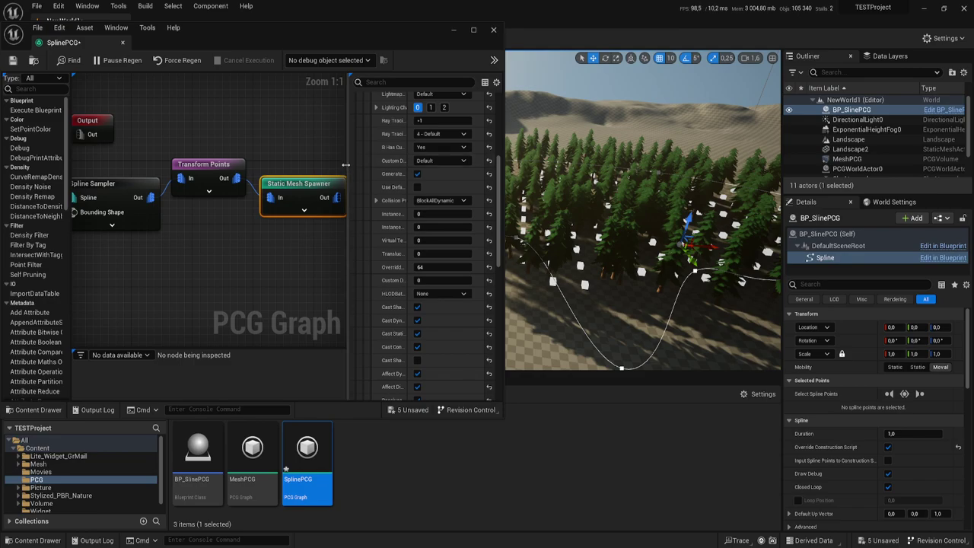
pyautogui.moveTo(348, 165); pyautogui.dragTo(243, 167)
pyautogui.scroll(2, 344, 251)
pyautogui.scroll(5, 344, 251)
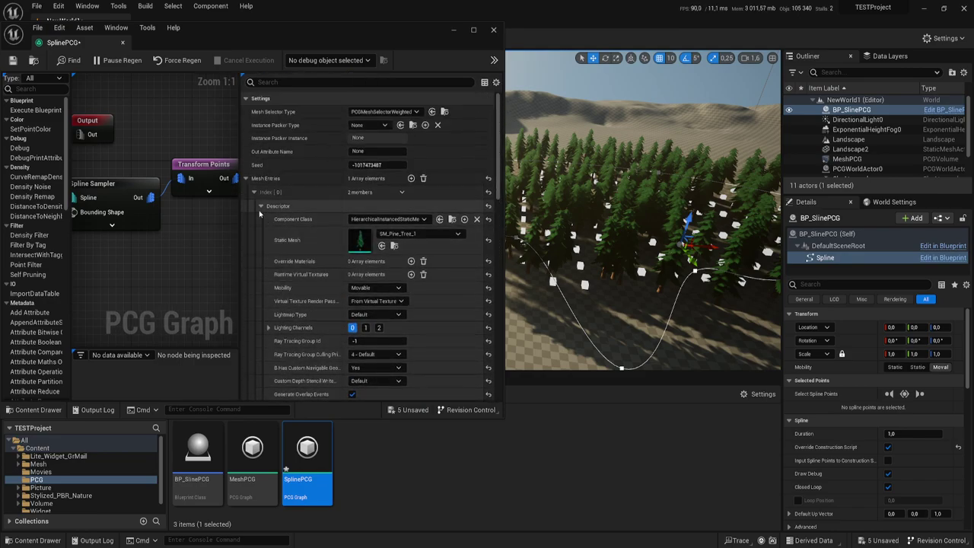
# Add a second mesh entry to the spawner and assign it SM_Pine_Tree_2.
pyautogui.click(411, 178)
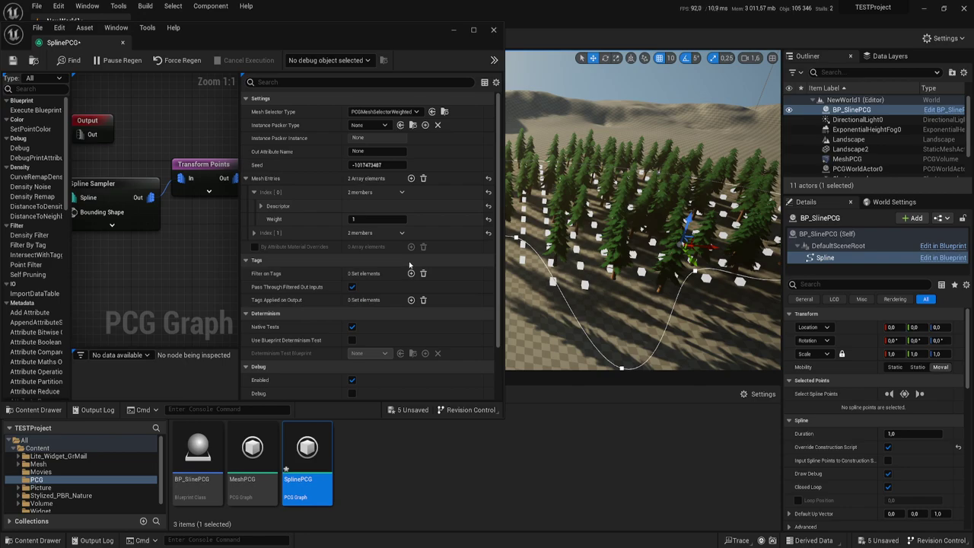
pyautogui.click(255, 232)
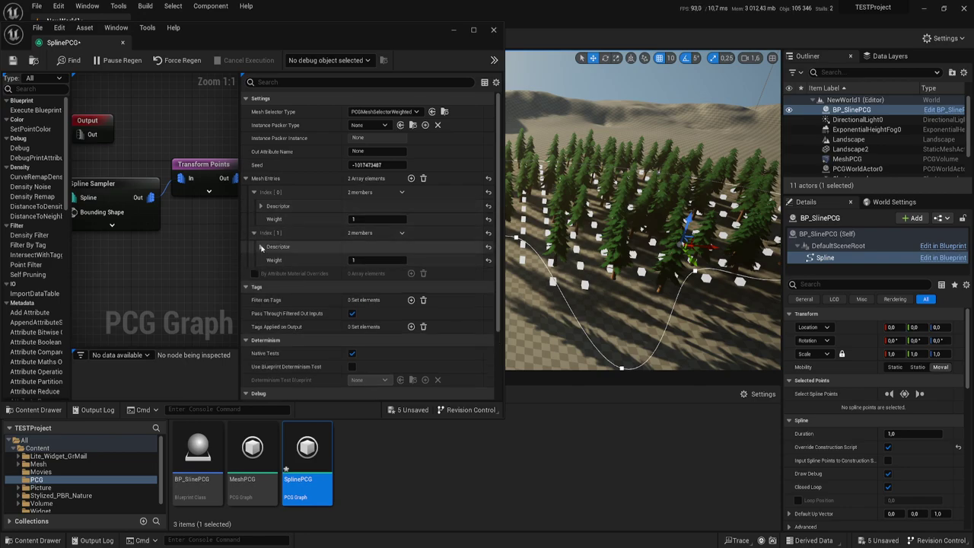
pyautogui.click(261, 247)
pyautogui.click(445, 275)
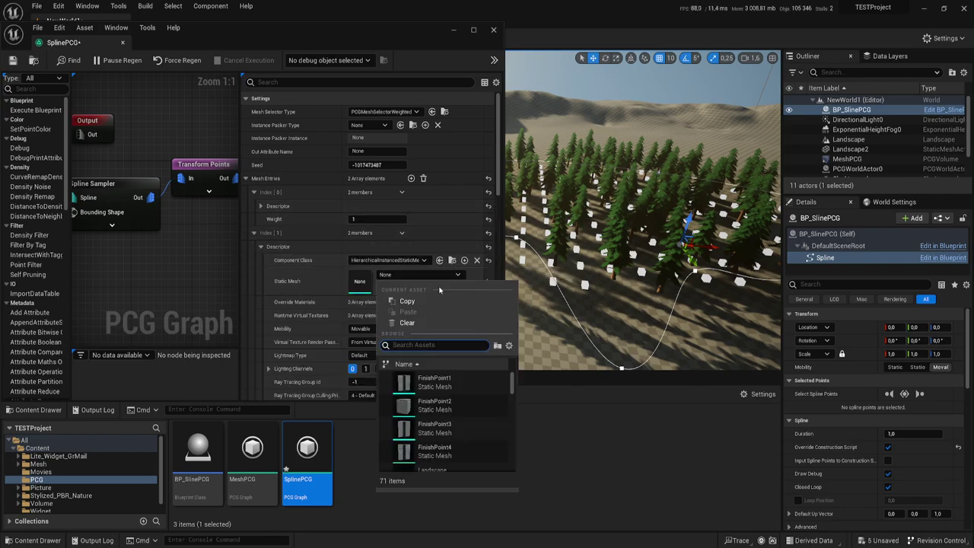
pyautogui.scroll(-2, 445, 425)
pyautogui.scroll(-2, 446, 425)
pyautogui.scroll(-3, 446, 425)
pyautogui.scroll(-2, 446, 426)
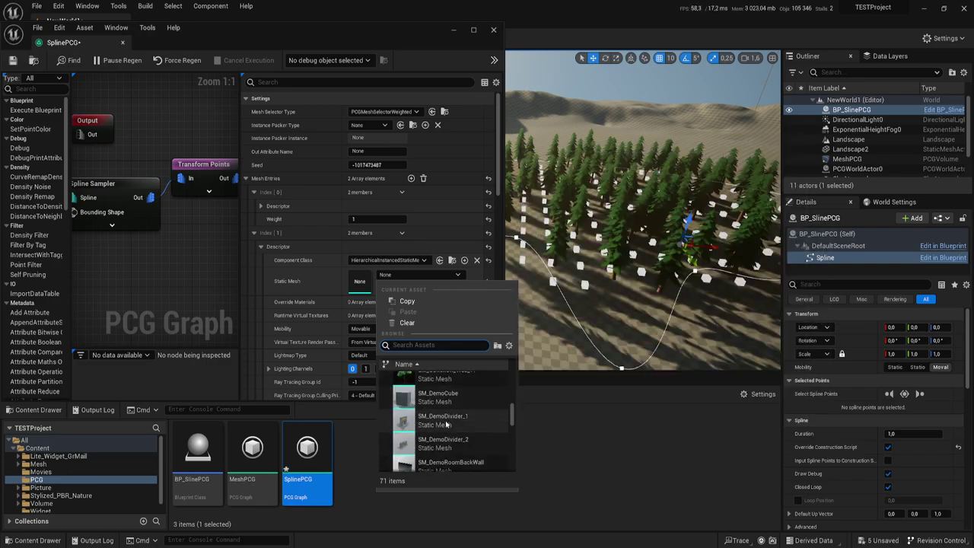
pyautogui.scroll(-2, 446, 425)
pyautogui.scroll(-2, 446, 426)
pyautogui.scroll(-5, 446, 424)
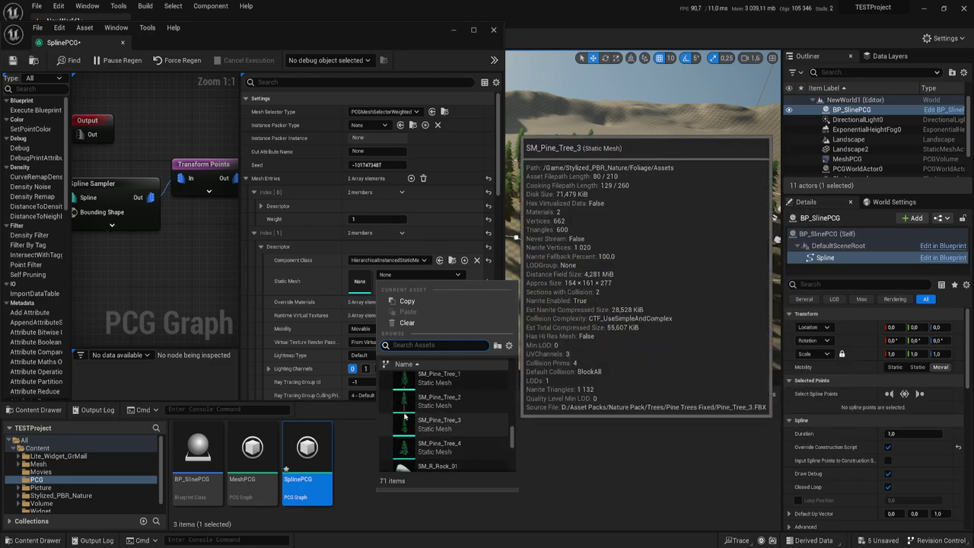
pyautogui.click(407, 409)
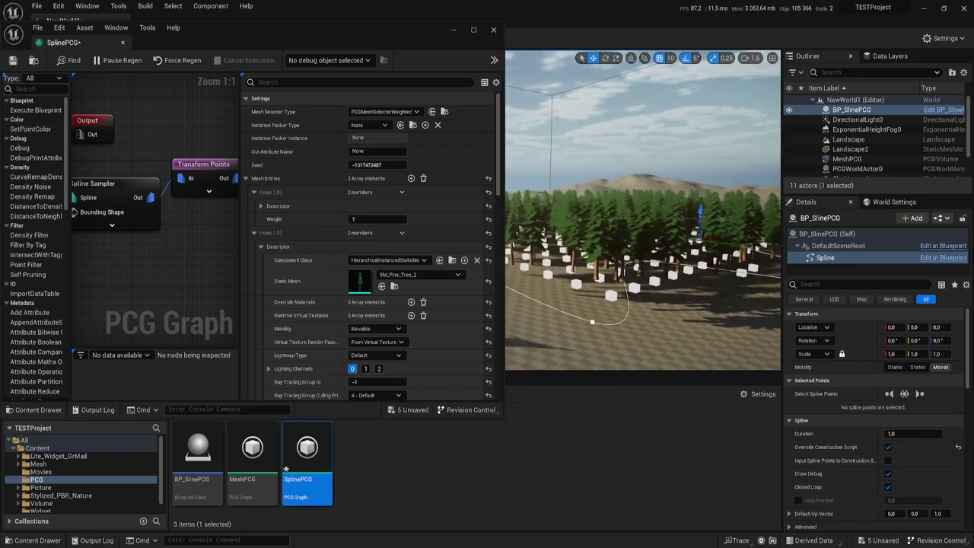
# Swap the new entry's mesh to SM_Pine_Tree_3 and inspect the mixed forest.
pyautogui.moveTo(643, 209); pyautogui.dragTo(643, 209, button='right')
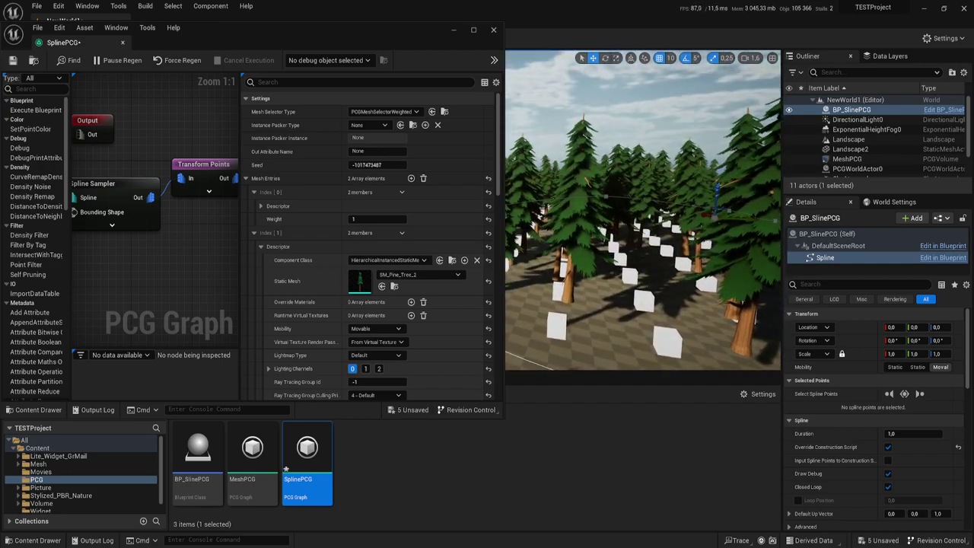
pyautogui.click(457, 275)
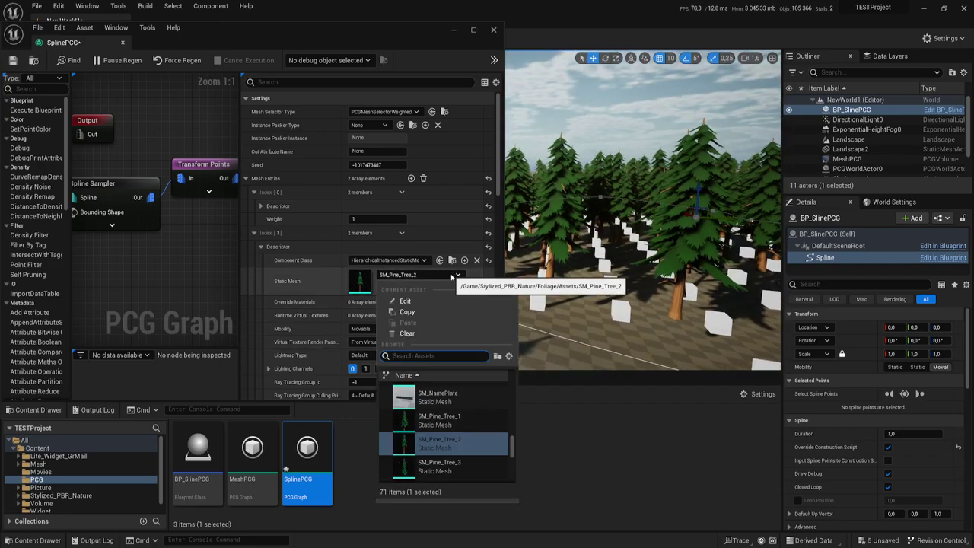
pyautogui.click(411, 466)
pyautogui.moveTo(643, 209); pyautogui.dragTo(643, 209, button='right')
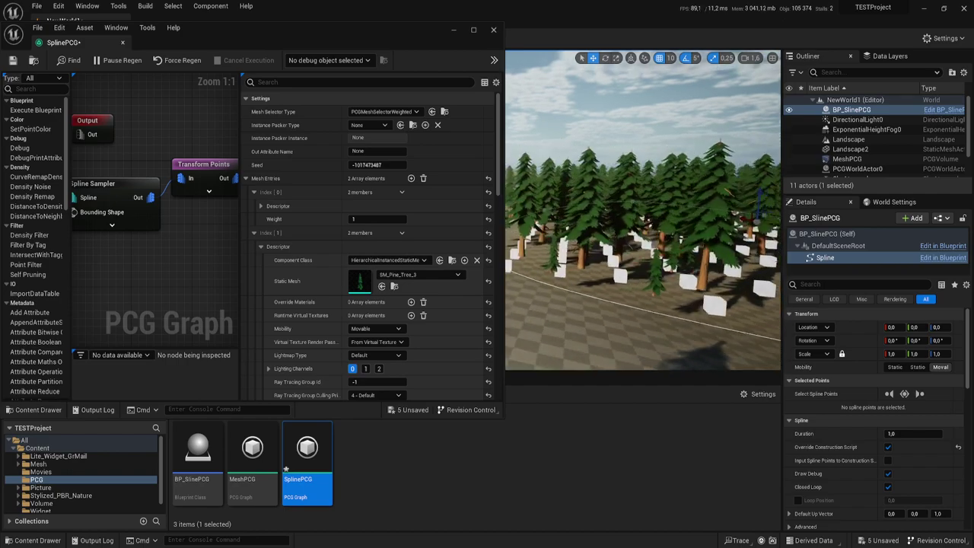
pyautogui.moveTo(596, 314); pyautogui.dragTo(596, 314, button='right')
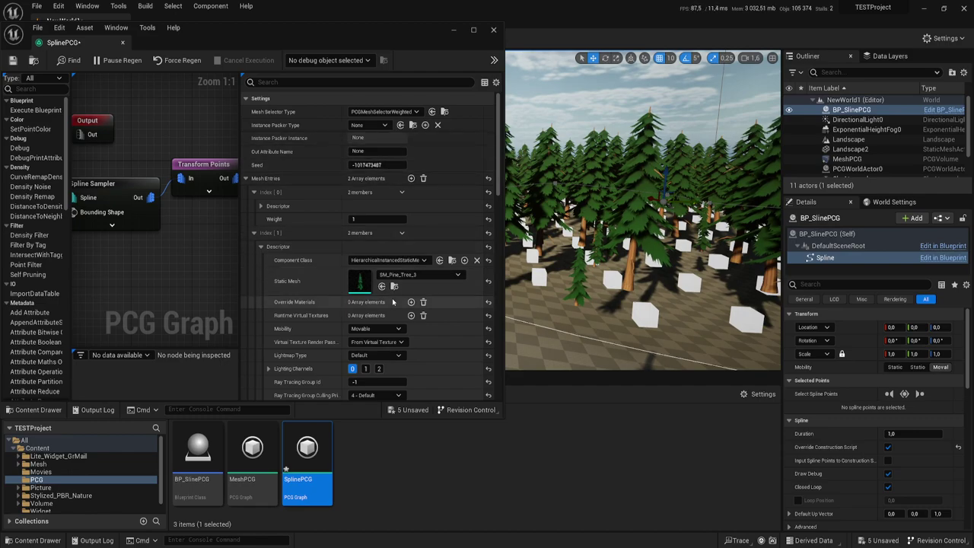
# Review the Index [1] descriptor properties, then collapse the Index [1] mesh entry.
pyautogui.scroll(-3, 393, 303)
pyautogui.scroll(-3, 335, 323)
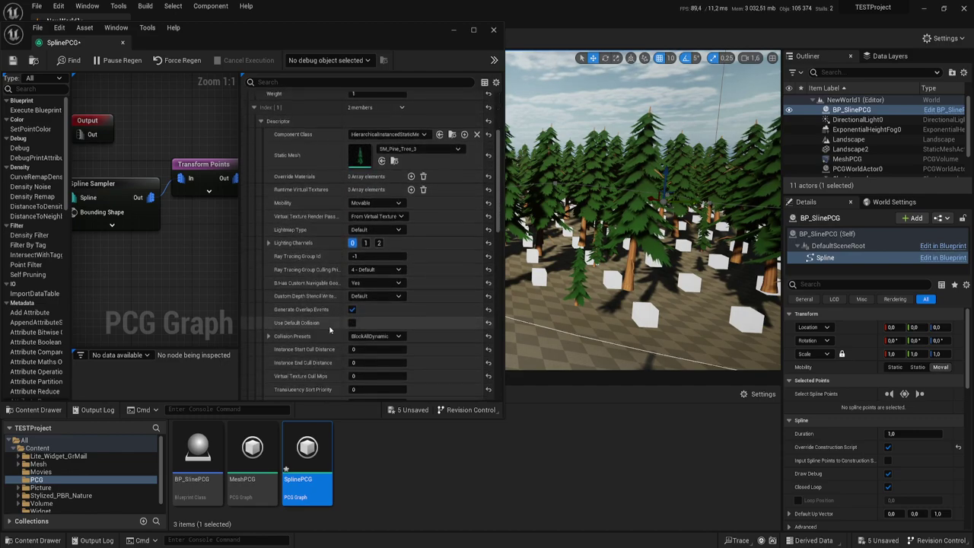
pyautogui.scroll(-2, 333, 326)
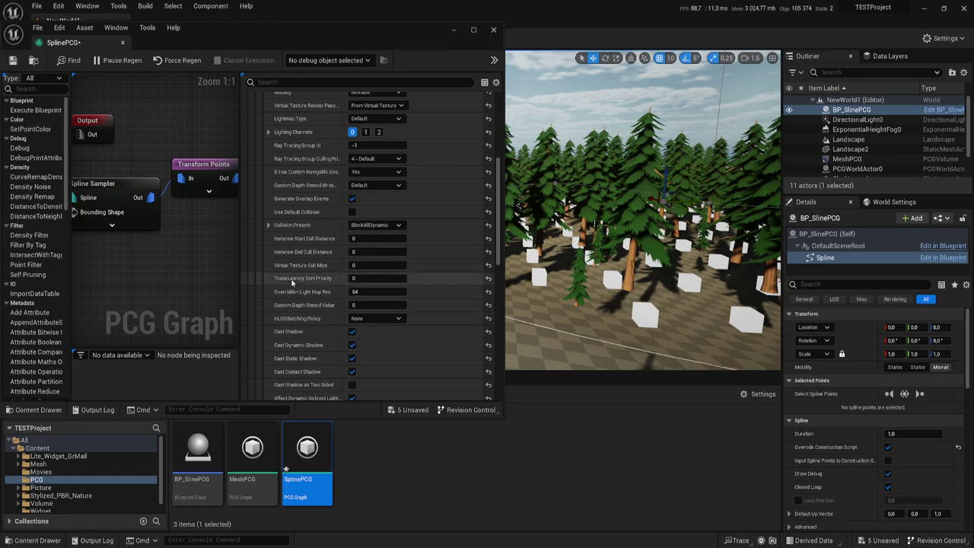
pyautogui.scroll(-2, 380, 317)
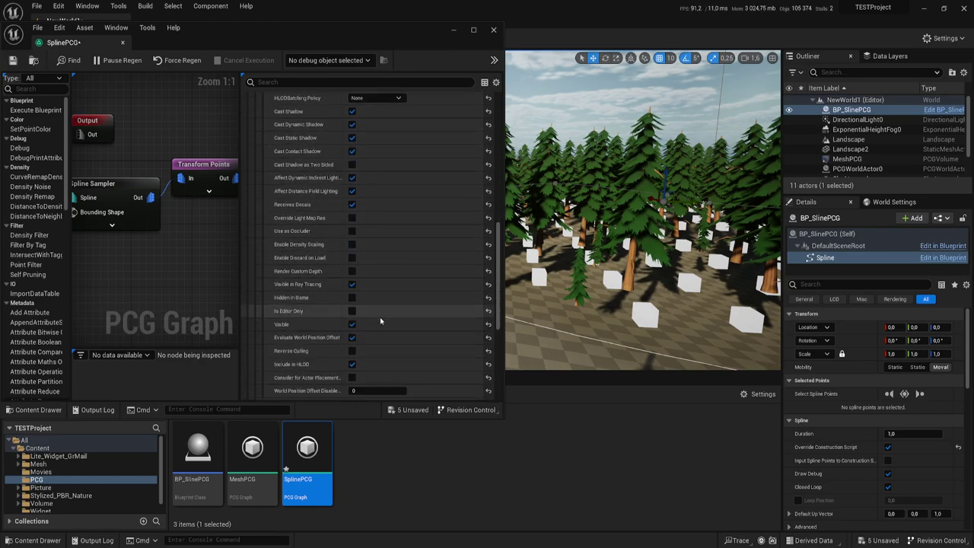
pyautogui.scroll(3, 380, 318)
pyautogui.scroll(3, 380, 317)
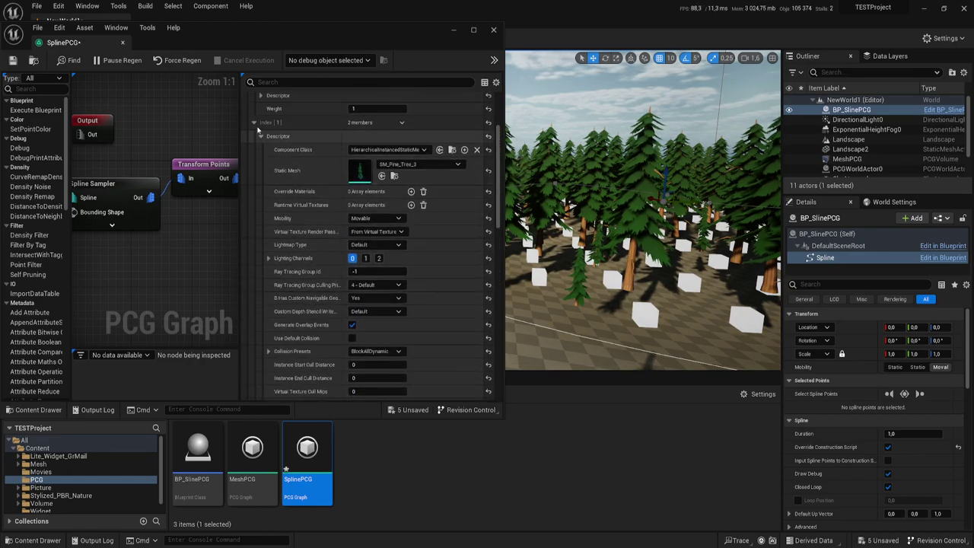
pyautogui.scroll(-2, 310, 204)
pyautogui.scroll(-3, 310, 205)
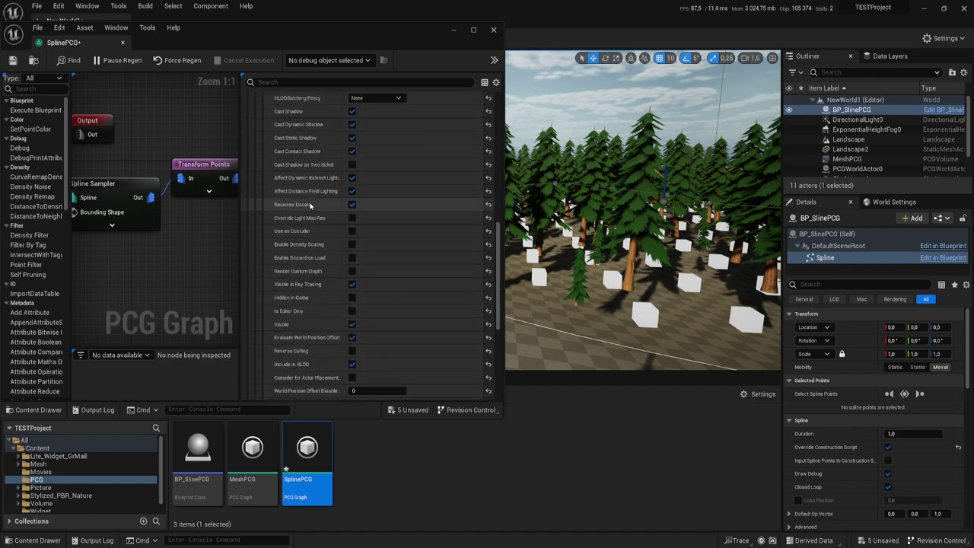
pyautogui.scroll(-3, 310, 205)
pyautogui.scroll(-2, 319, 213)
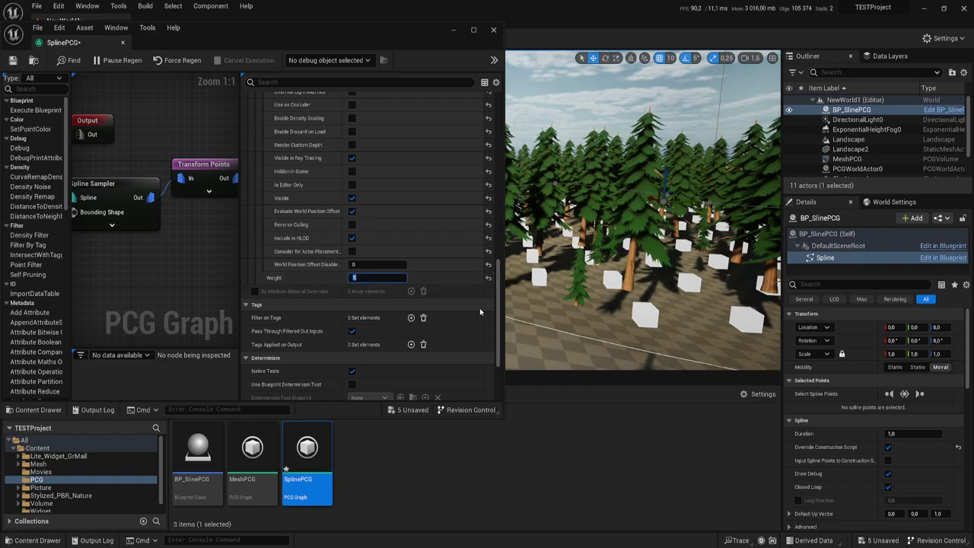
pyautogui.scroll(5, 349, 234)
pyautogui.scroll(5, 349, 234)
pyautogui.scroll(-5, 349, 235)
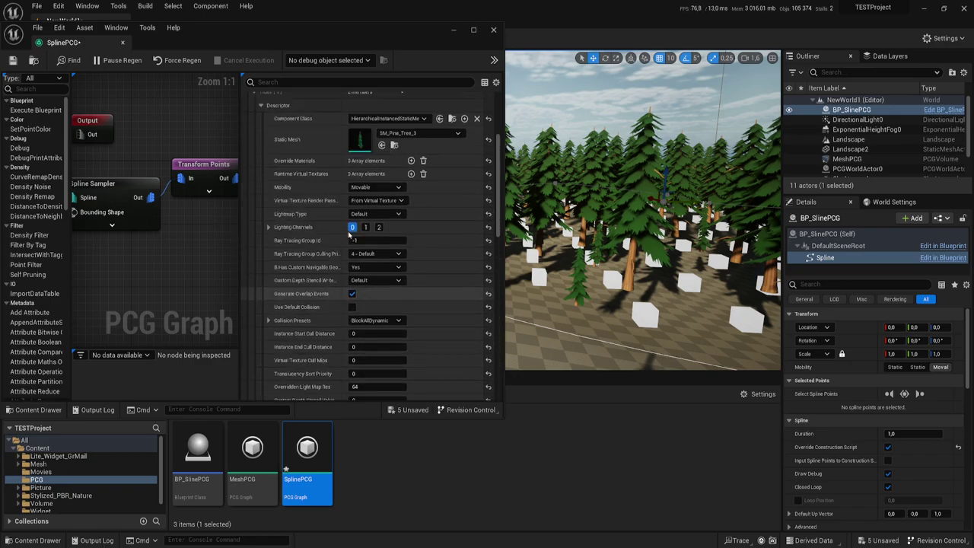
pyautogui.scroll(-3, 335, 228)
pyautogui.click(255, 218)
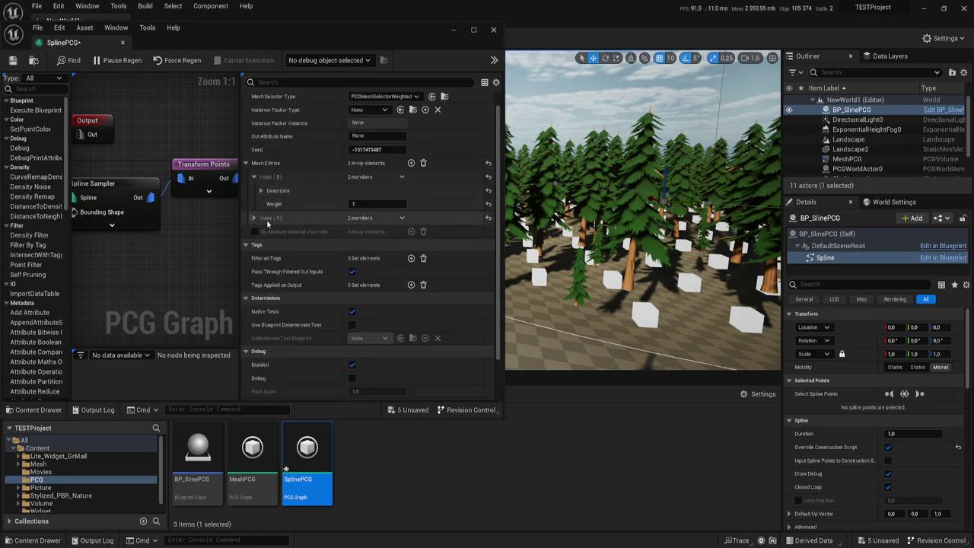
# Set Mesh Entries Index [0] Weight to 2 so that pine appears more often.
pyautogui.click(261, 191)
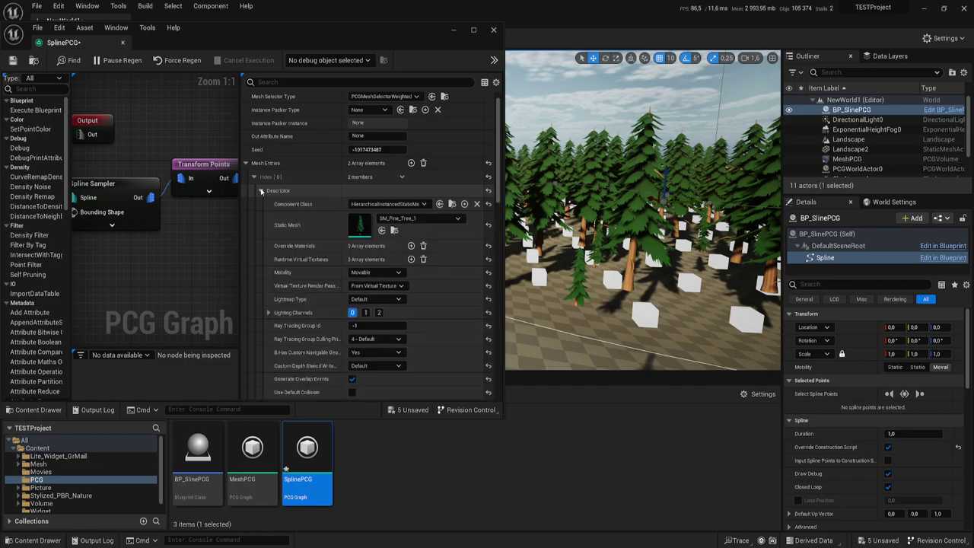
pyautogui.click(261, 191)
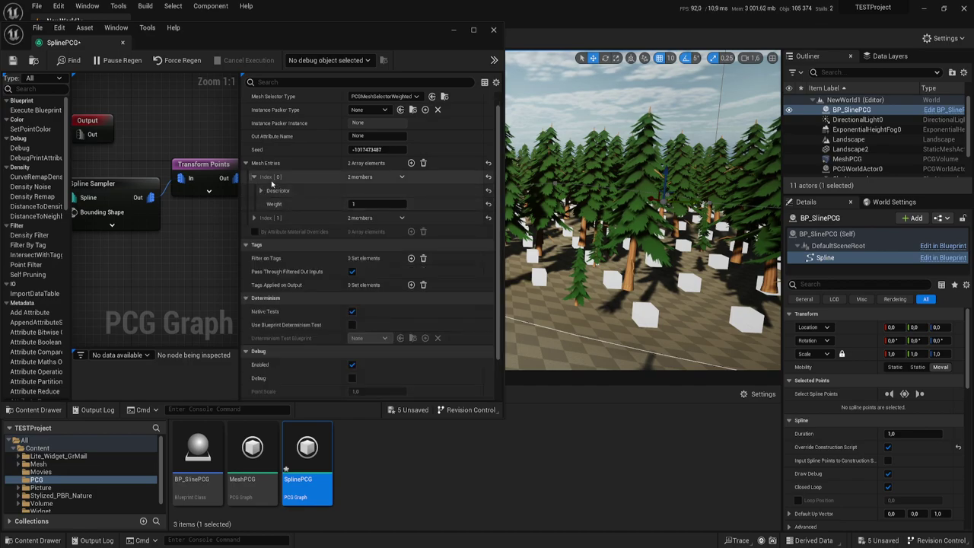
pyautogui.click(370, 204)
pyautogui.write('2')
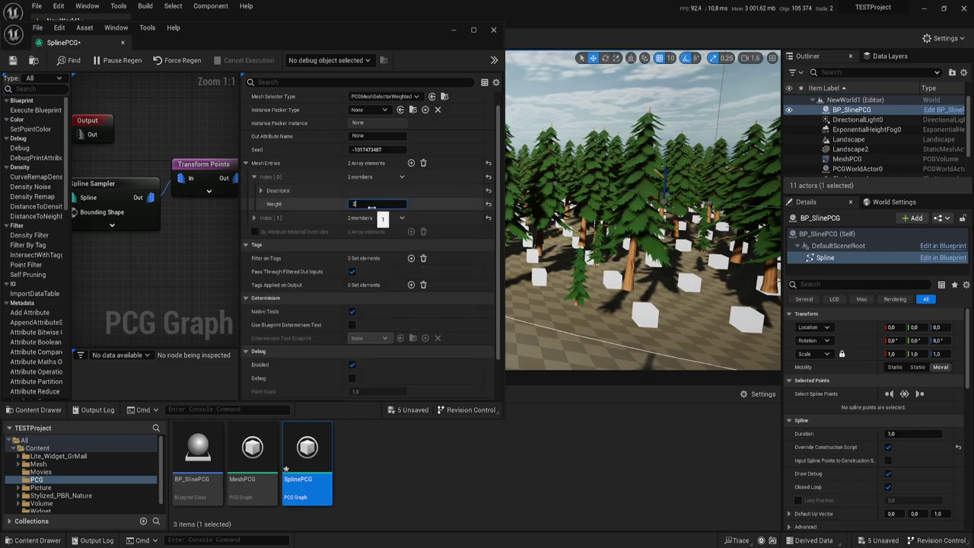
pyautogui.press('Return')
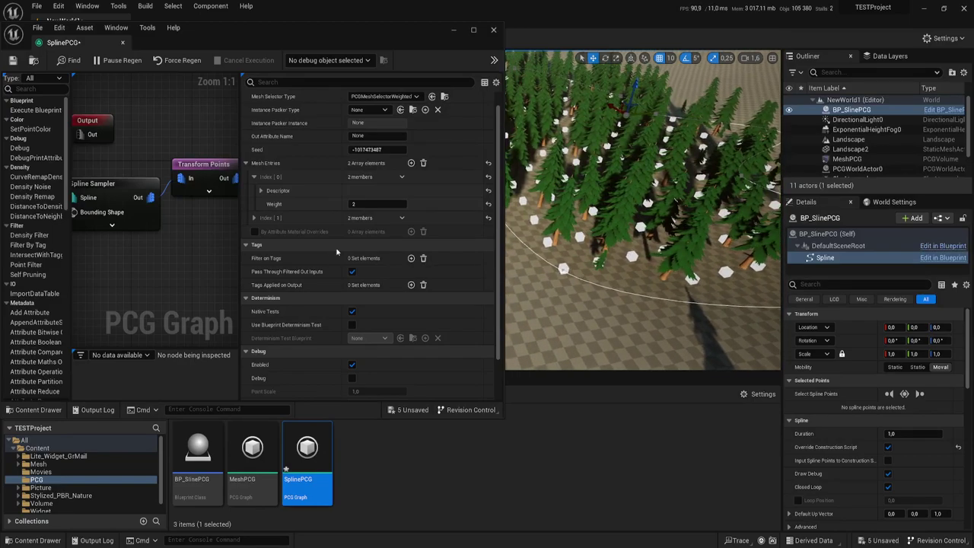
# Select the Spline Sampler node and drag a spline point to reshape the forest boundary.
pyautogui.moveTo(100, 199); pyautogui.dragTo(204, 196, button='right')
pyautogui.click(206, 195)
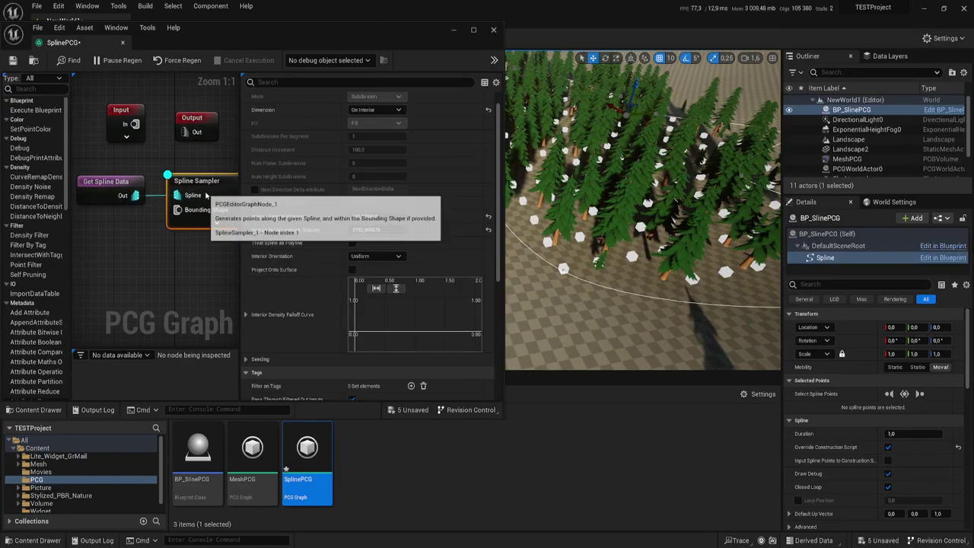
pyautogui.moveTo(640, 229)
pyautogui.mouseDown(button='right')
pyautogui.moveTo(624, 198)
pyautogui.moveTo(639, 213)
pyautogui.mouseUp(button='right')
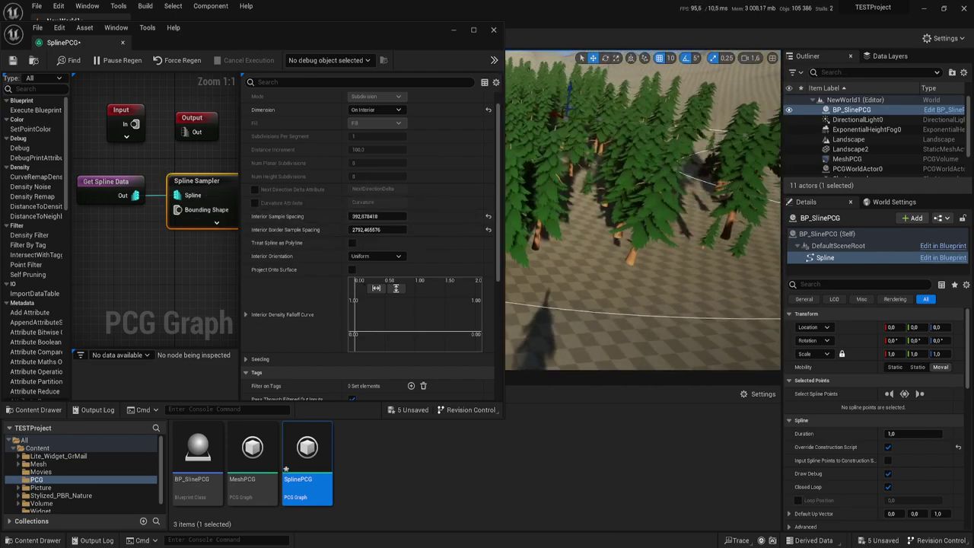
pyautogui.scroll(-10, 691, 191)
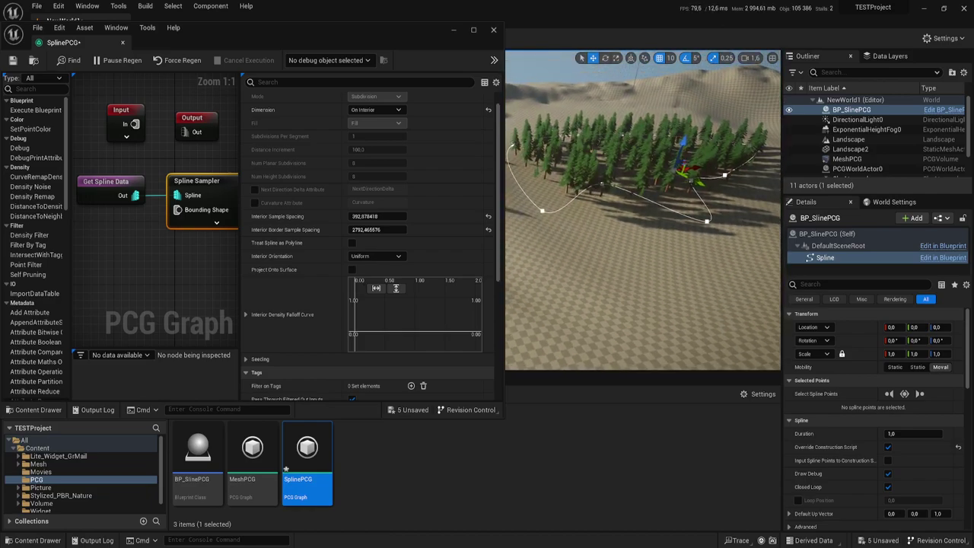
pyautogui.click(606, 188)
pyautogui.moveTo(599, 173); pyautogui.dragTo(603, 182, button='right')
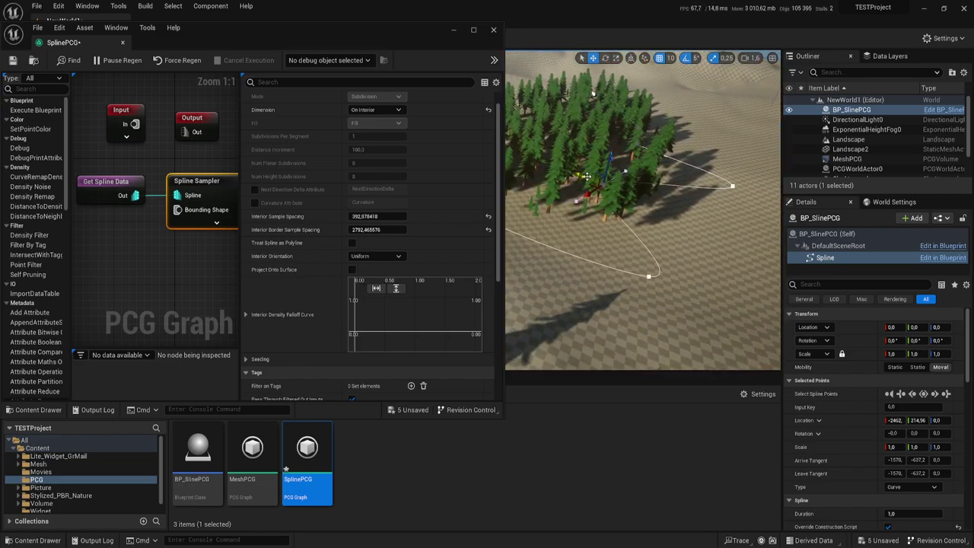
pyautogui.moveTo(671, 230); pyautogui.dragTo(671, 230, button='right')
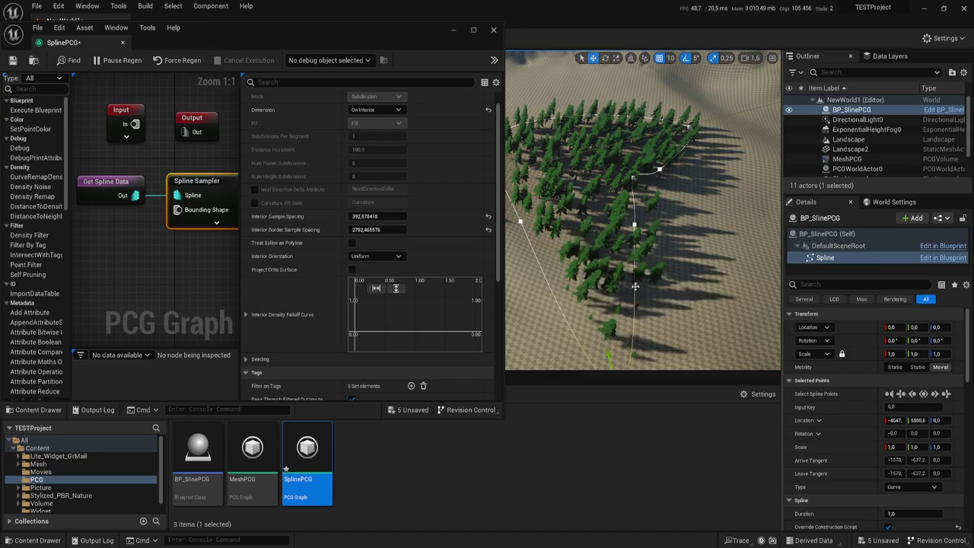
pyautogui.moveTo(634, 286); pyautogui.dragTo(641, 249, button='right')
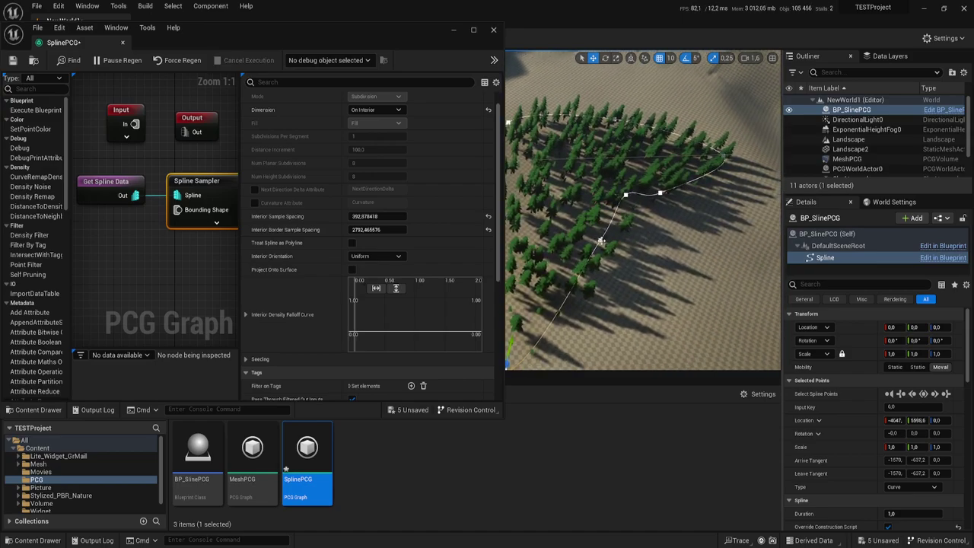
pyautogui.moveTo(587, 232); pyautogui.dragTo(695, 274)
pyautogui.moveTo(696, 274); pyautogui.dragTo(657, 264, button='right')
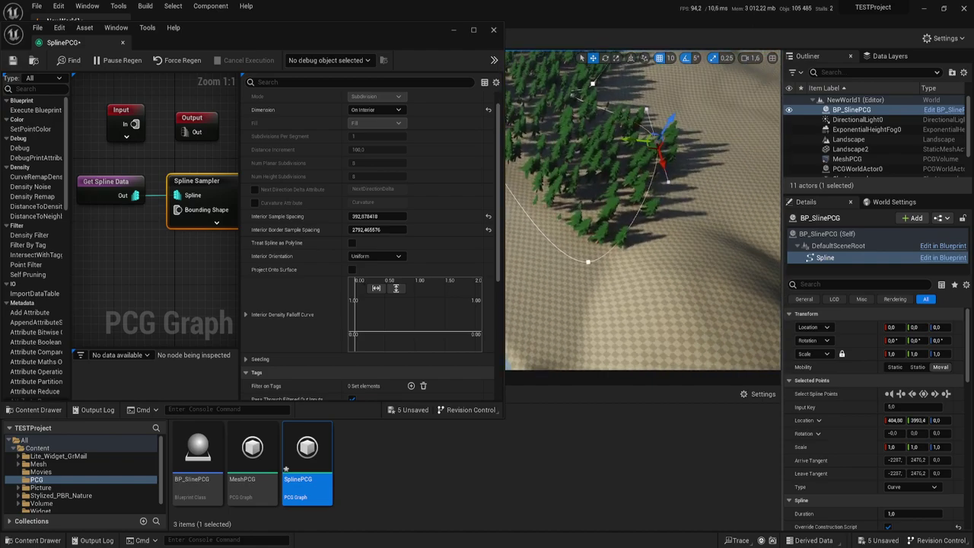
# Select SplinePCG in the Outliner, then clean up and regenerate its pine trees.
pyautogui.scroll(-2, 853, 167)
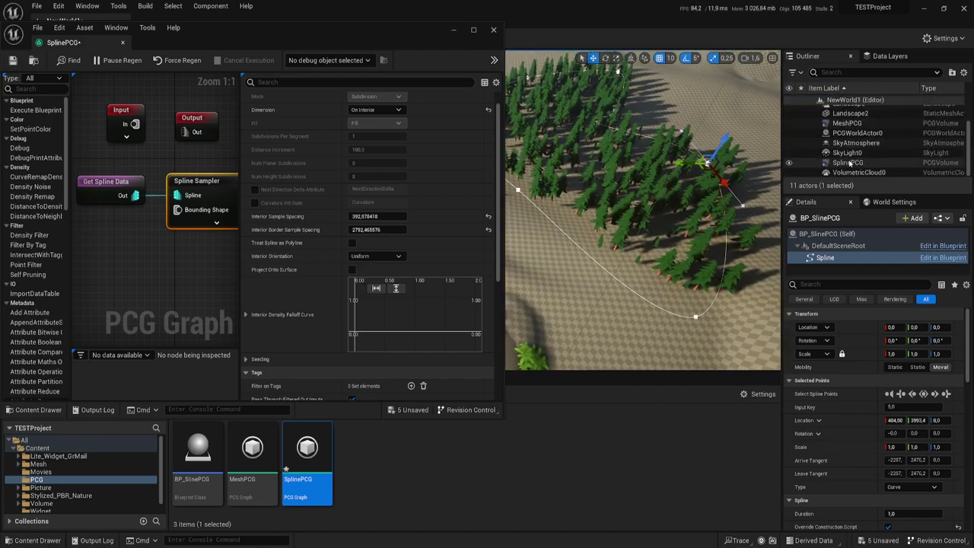
pyautogui.click(849, 165)
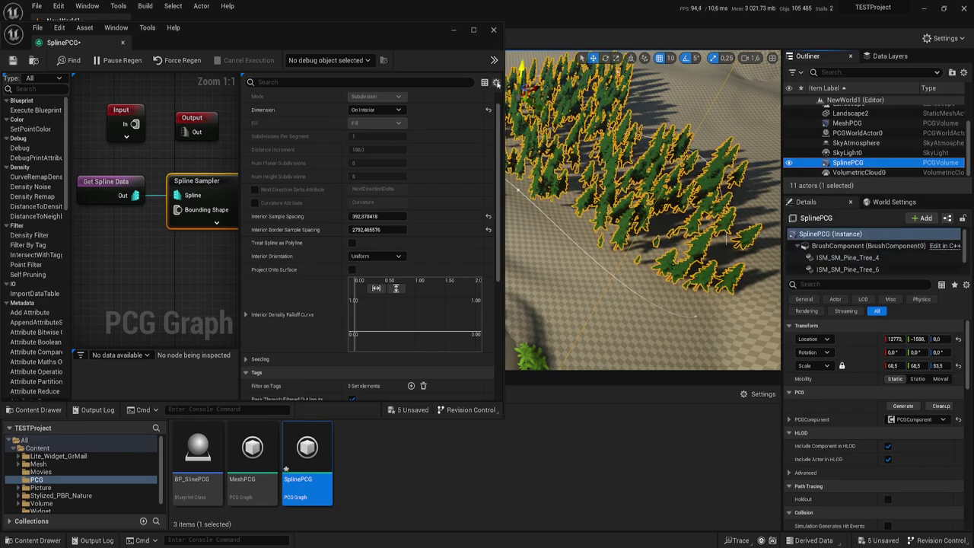
pyautogui.moveTo(504, 79); pyautogui.dragTo(357, 95)
pyautogui.keyDown('alt'); pyautogui.moveTo(600, 165); pyautogui.dragTo(578, 251); pyautogui.keyUp('alt')
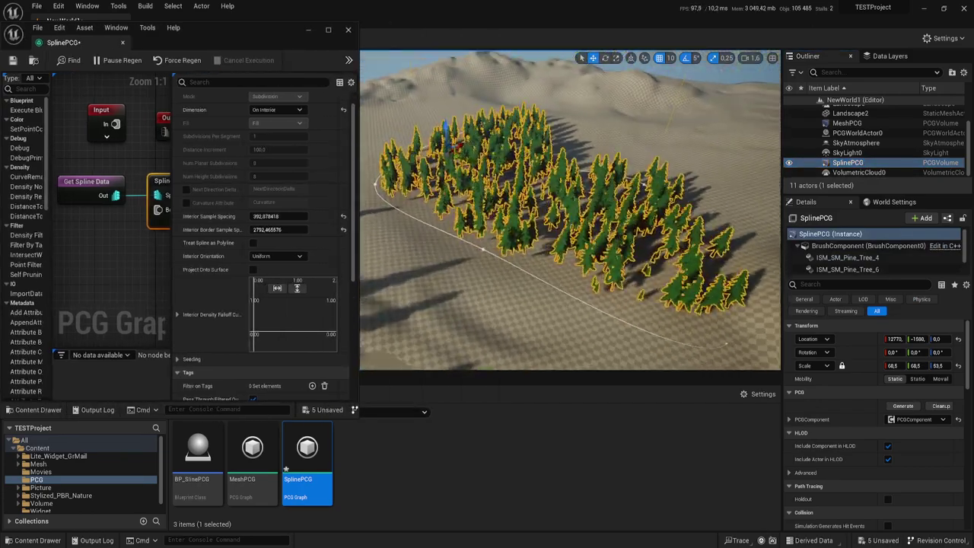
pyautogui.click(942, 407)
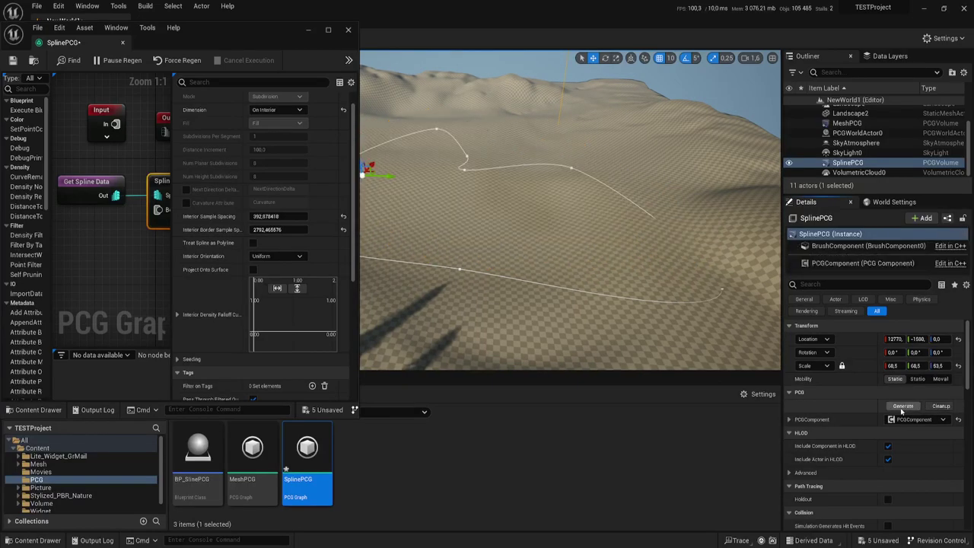
pyautogui.click(902, 407)
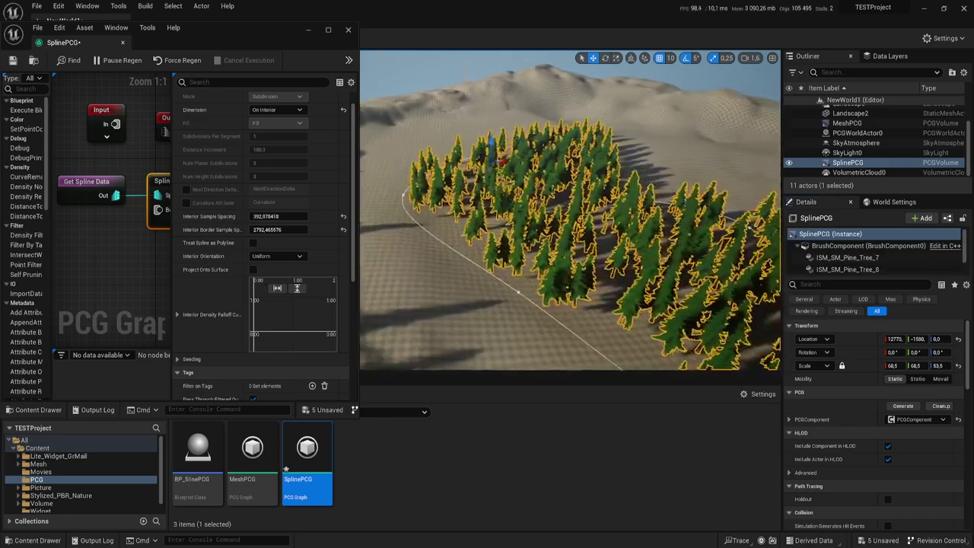
# Move the SplinePCG actor to X 18200, then clean up and regenerate the forest.
pyautogui.moveTo(533, 213)
pyautogui.keyDown('alt'); pyautogui.mouseDown()
pyautogui.moveTo(578, 228)
pyautogui.moveTo(570, 197)
pyautogui.mouseUp(); pyautogui.keyUp('alt')
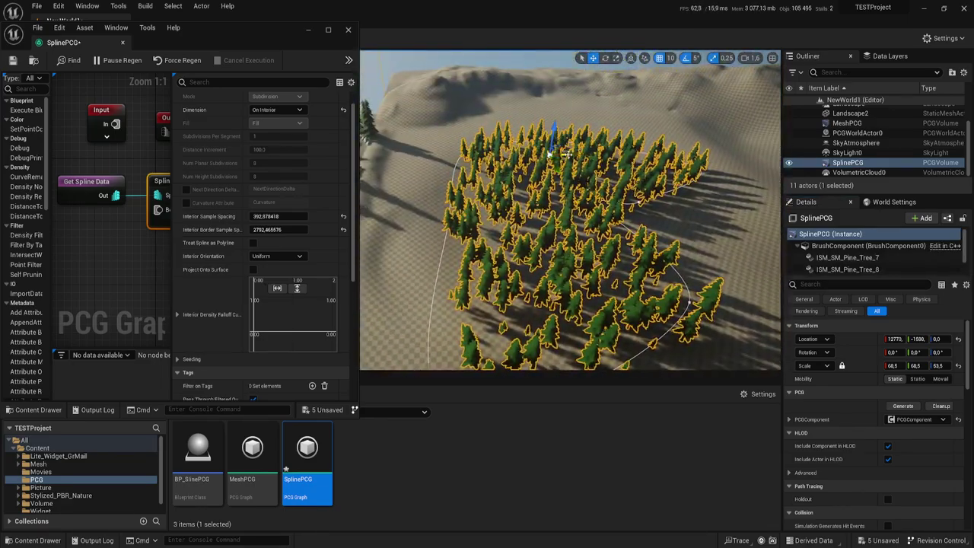
pyautogui.moveTo(565, 155); pyautogui.dragTo(703, 154)
pyautogui.keyDown('alt'); pyautogui.moveTo(624, 203); pyautogui.dragTo(584, 182); pyautogui.keyUp('alt')
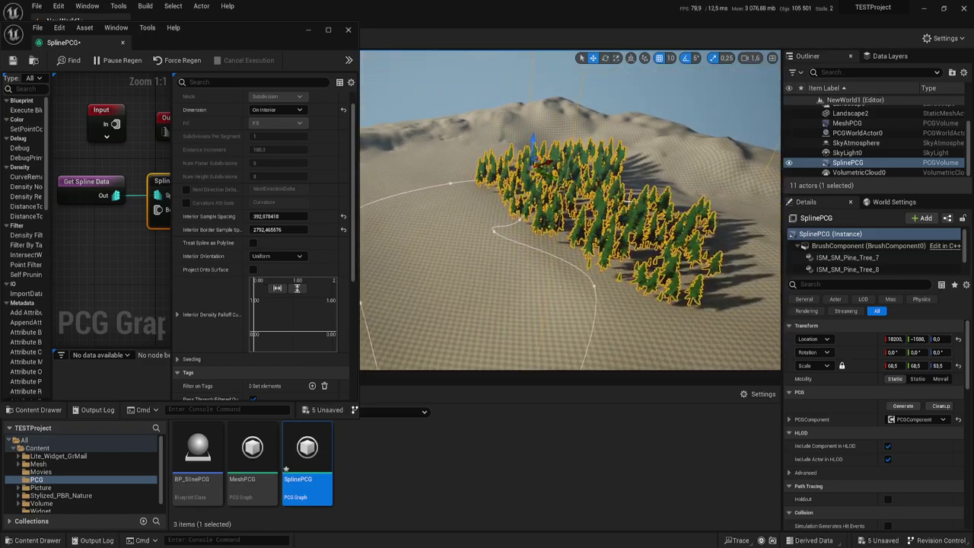
pyautogui.click(937, 407)
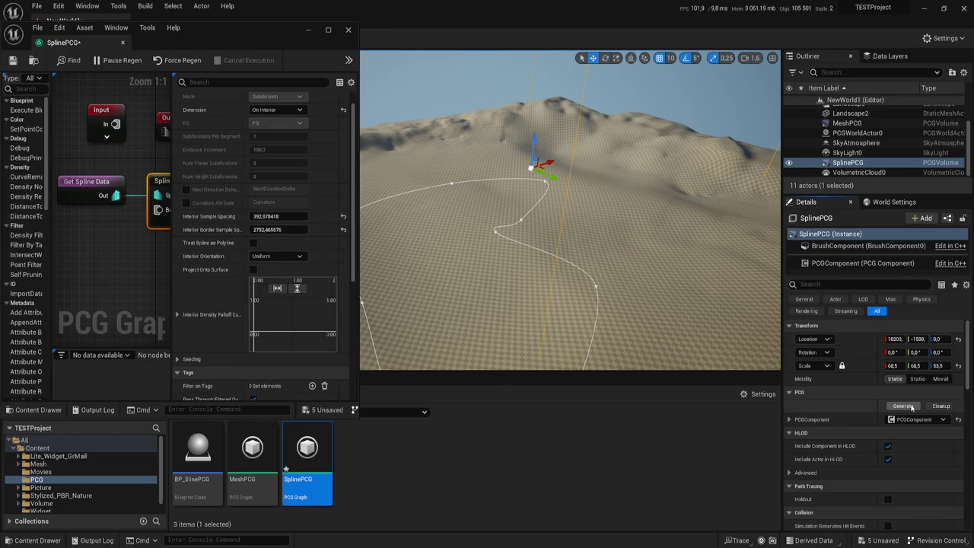
pyautogui.click(913, 407)
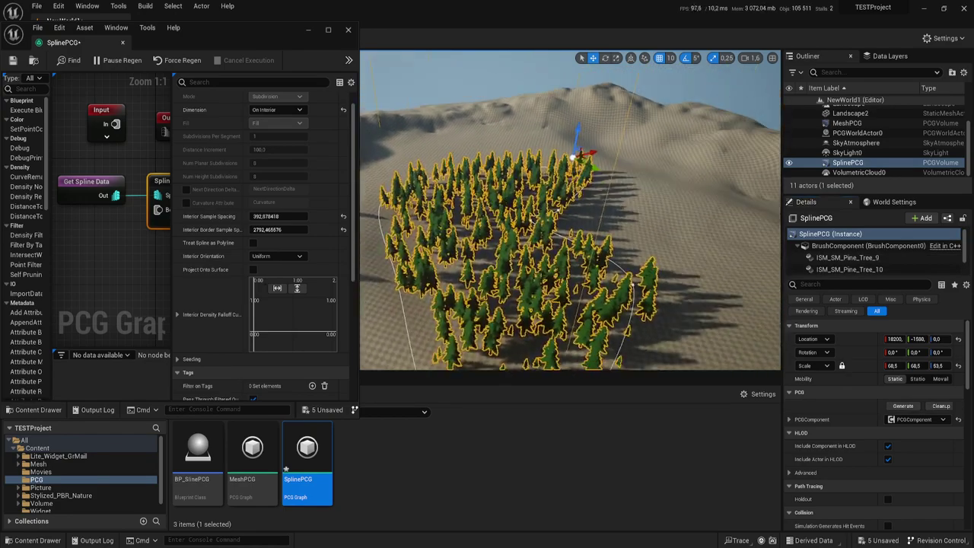
pyautogui.moveTo(543, 164)
pyautogui.keyDown('alt'); pyautogui.mouseDown()
pyautogui.moveTo(532, 220)
pyautogui.moveTo(533, 167)
pyautogui.mouseUp(); pyautogui.keyUp('alt')
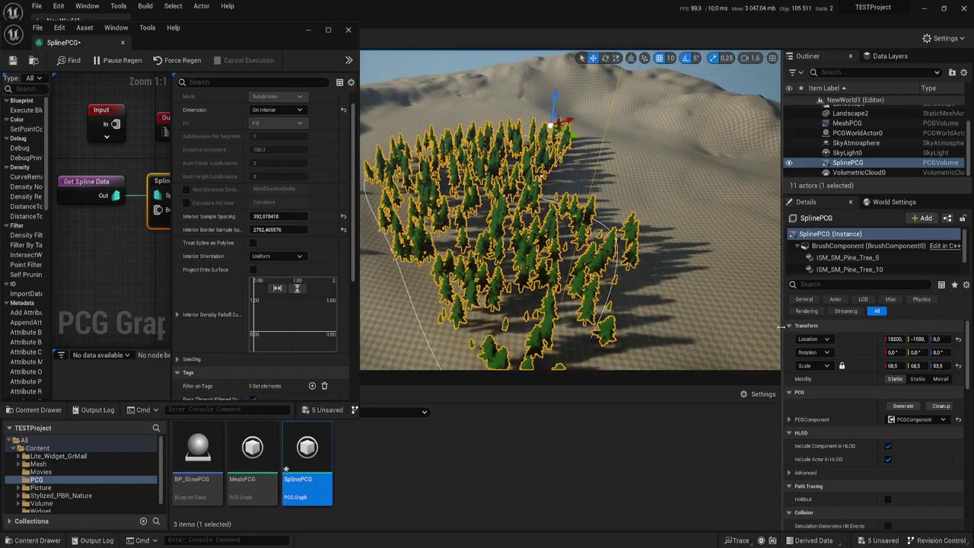
pyautogui.moveTo(785, 338); pyautogui.dragTo(662, 338)
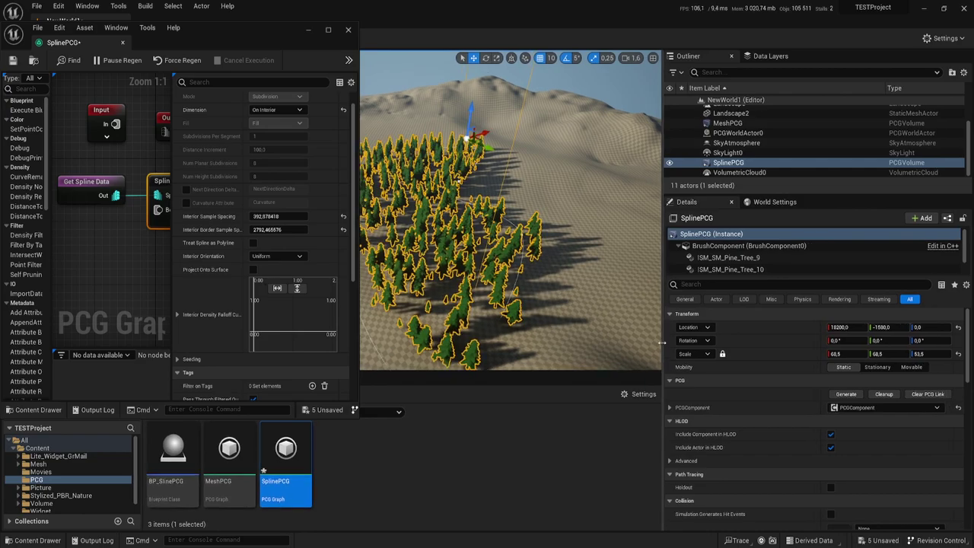
# Bake the forest into a PCGStamp_1 actor via Clear PCG Link and shift it to X 16580.
pyautogui.click(930, 394)
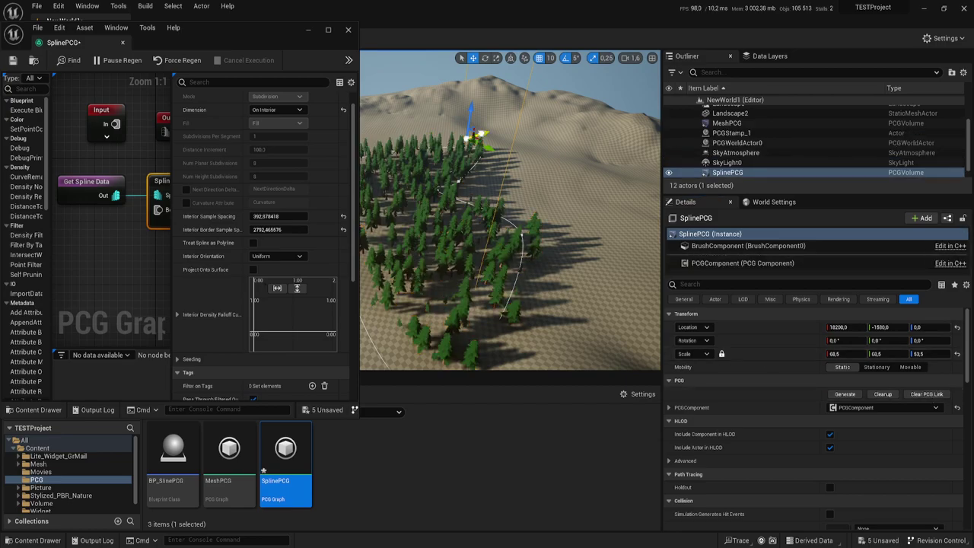
pyautogui.moveTo(525, 145); pyautogui.dragTo(493, 181)
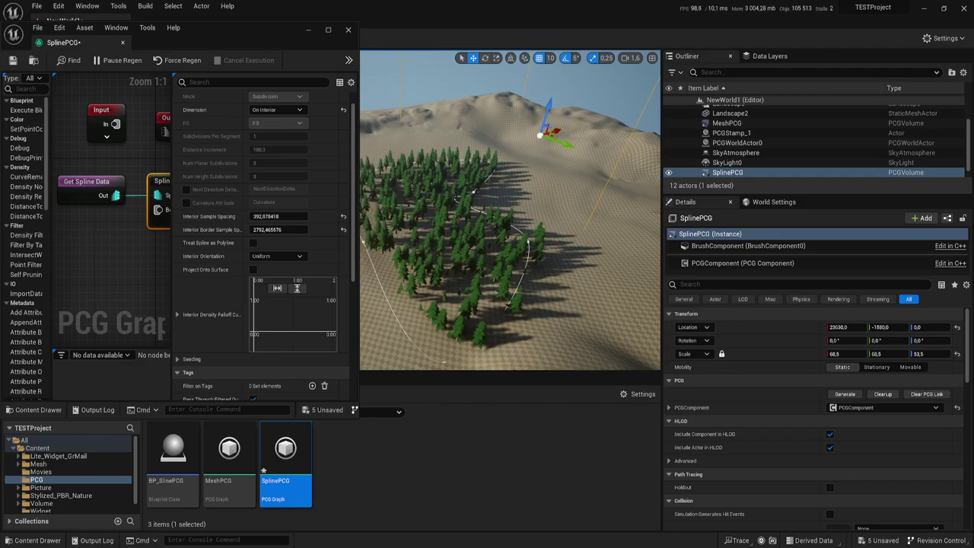
pyautogui.click(507, 212)
pyautogui.click(507, 211)
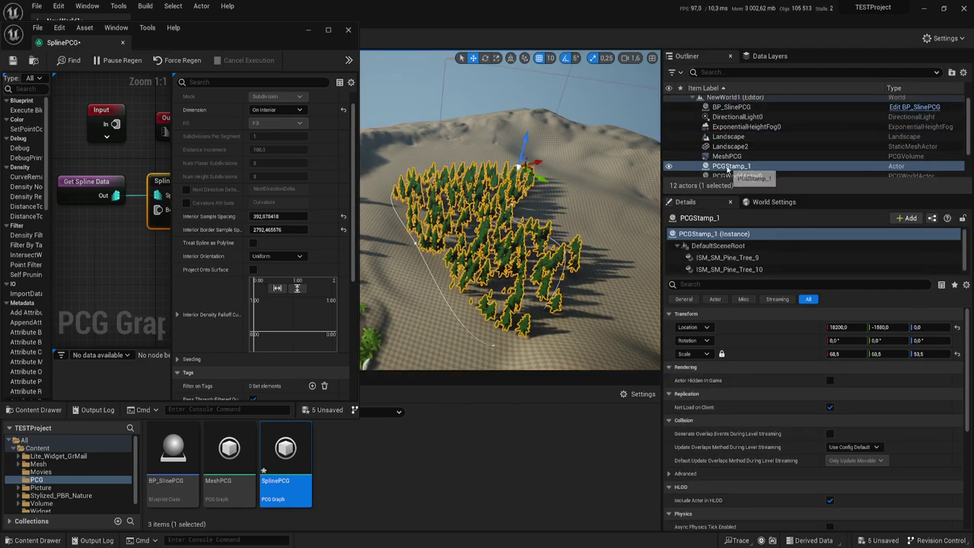
pyautogui.moveTo(536, 162); pyautogui.dragTo(489, 200)
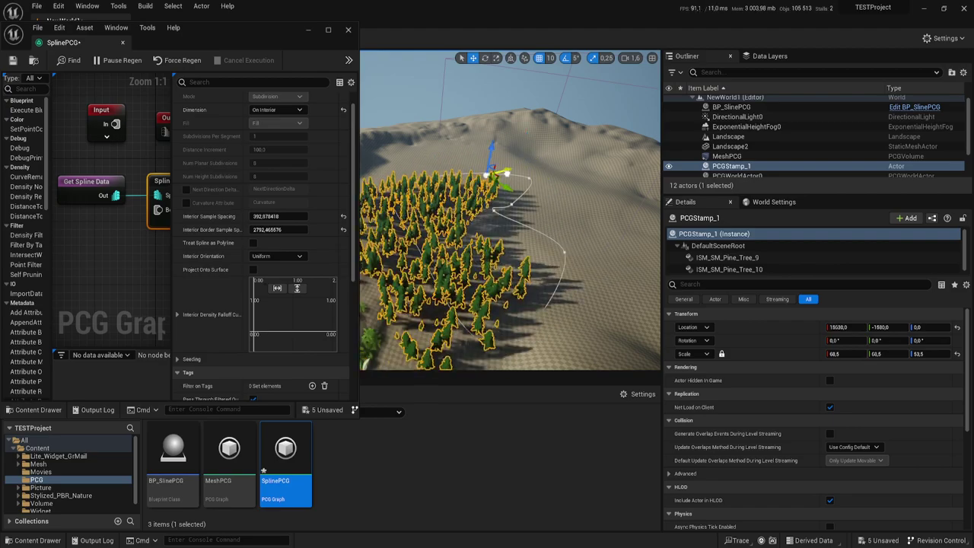
# Select the SplinePCG volume and generate a fresh forest inside the spline.
pyautogui.click(514, 204)
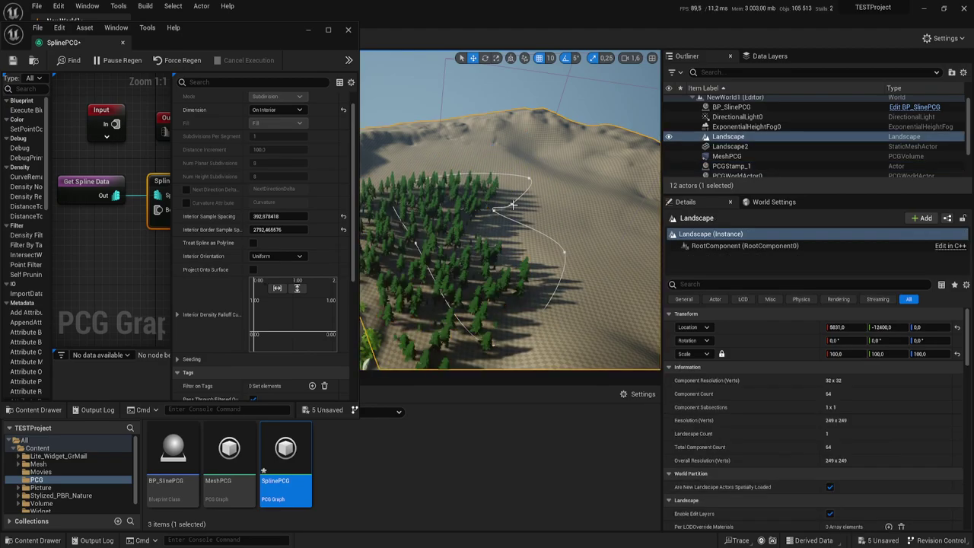
pyautogui.click(513, 203)
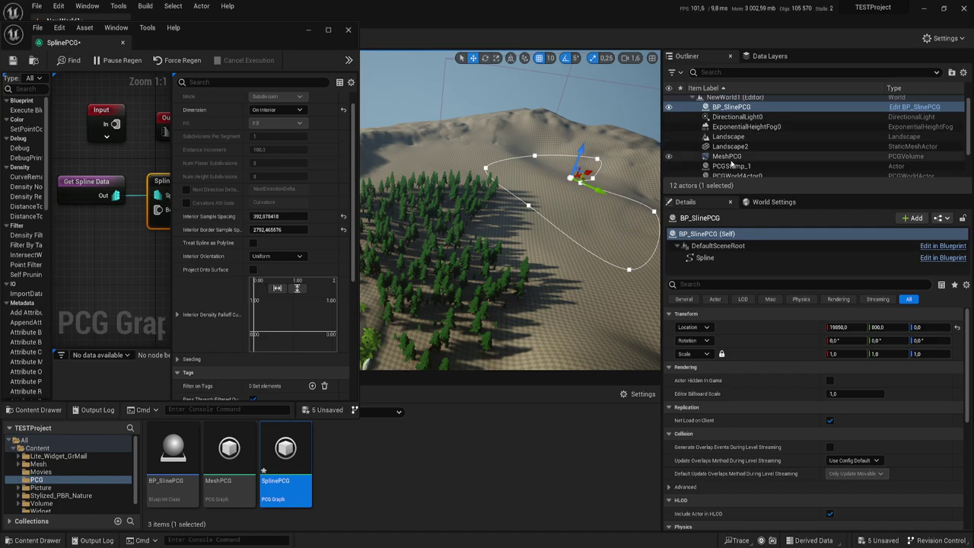
pyautogui.scroll(-2, 731, 162)
pyautogui.click(731, 162)
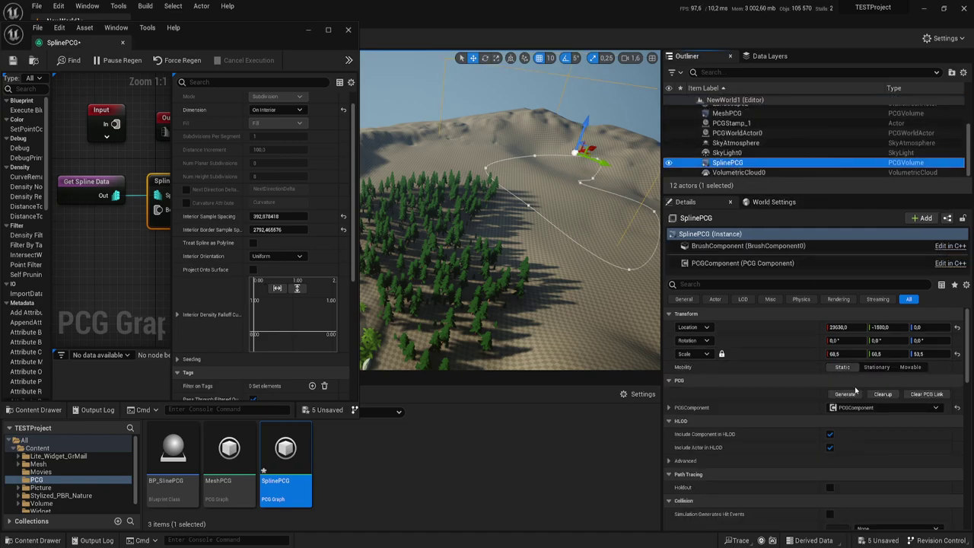
pyautogui.click(843, 393)
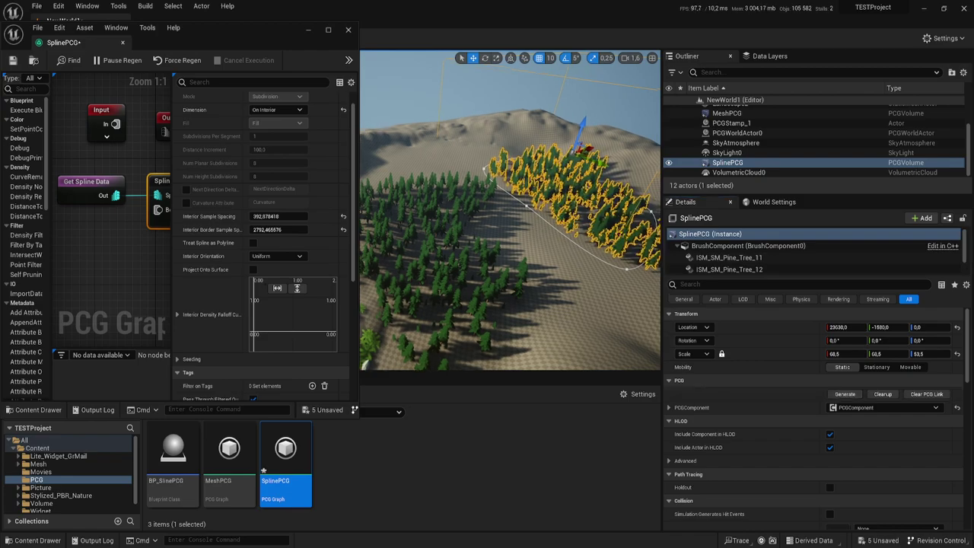
pyautogui.keyDown('alt'); pyautogui.moveTo(538, 228); pyautogui.dragTo(539, 228); pyautogui.keyUp('alt')
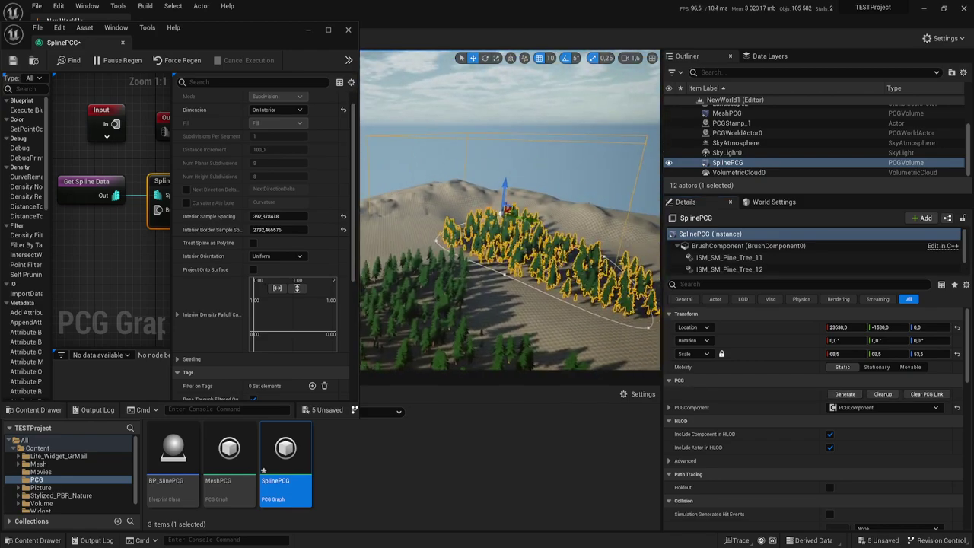
pyautogui.moveTo(542, 190); pyautogui.dragTo(475, 227, button='right')
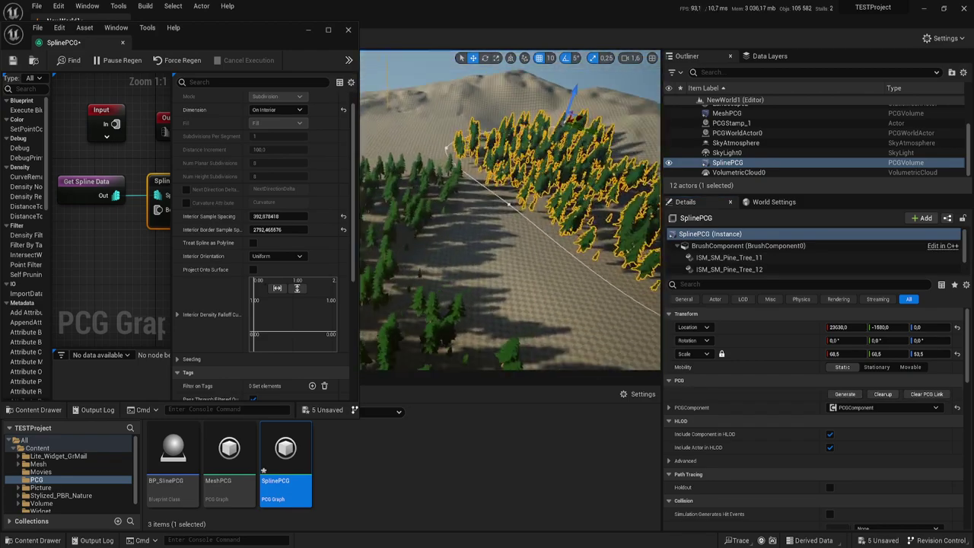
# Select PCGStamp_1 and inspect its ISM_SM_Pine_Tree_10 component's mesh and materials.
pyautogui.click(489, 225)
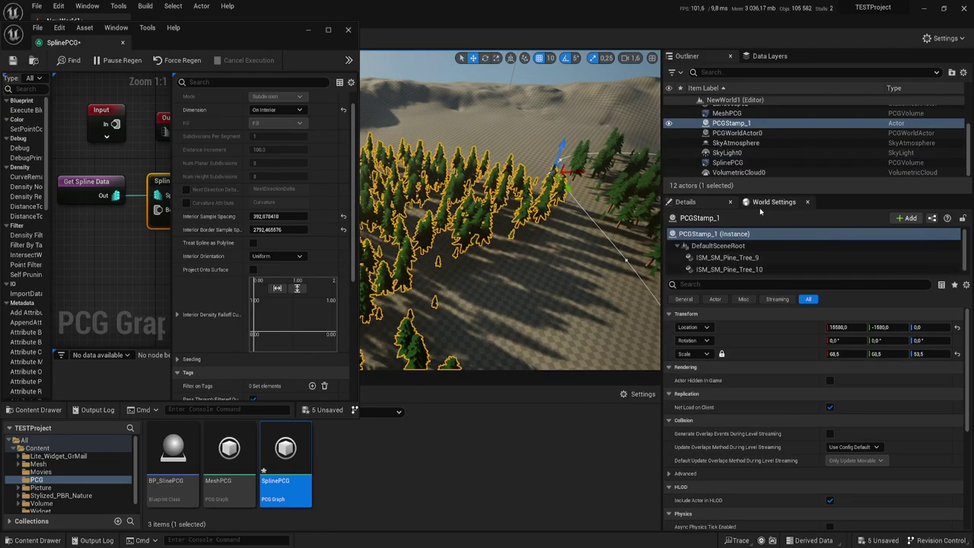
pyautogui.scroll(-2, 822, 395)
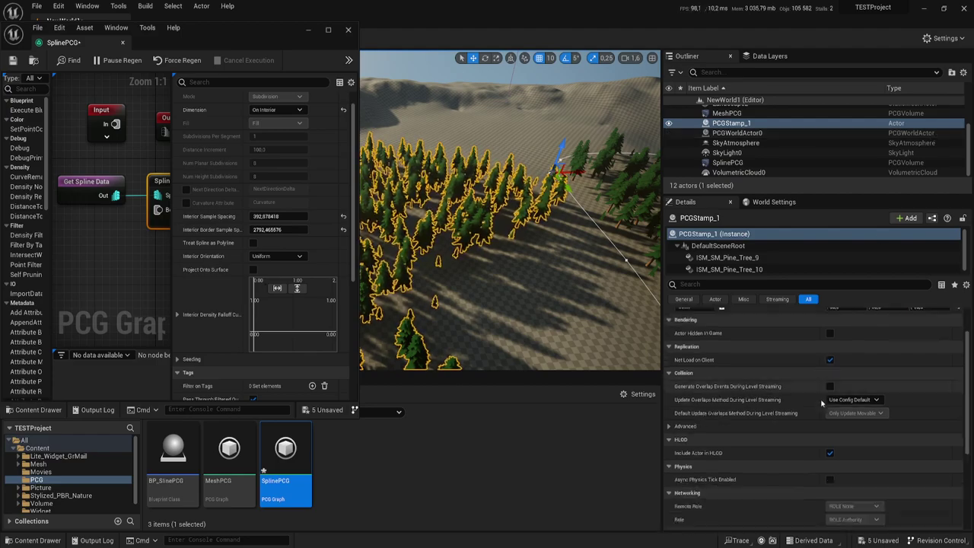
pyautogui.scroll(2, 814, 381)
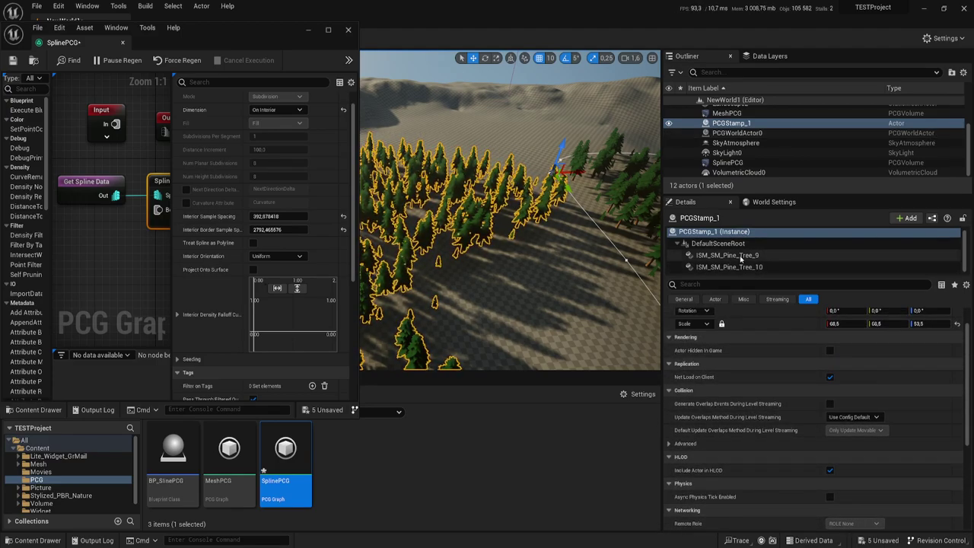
pyautogui.click(726, 267)
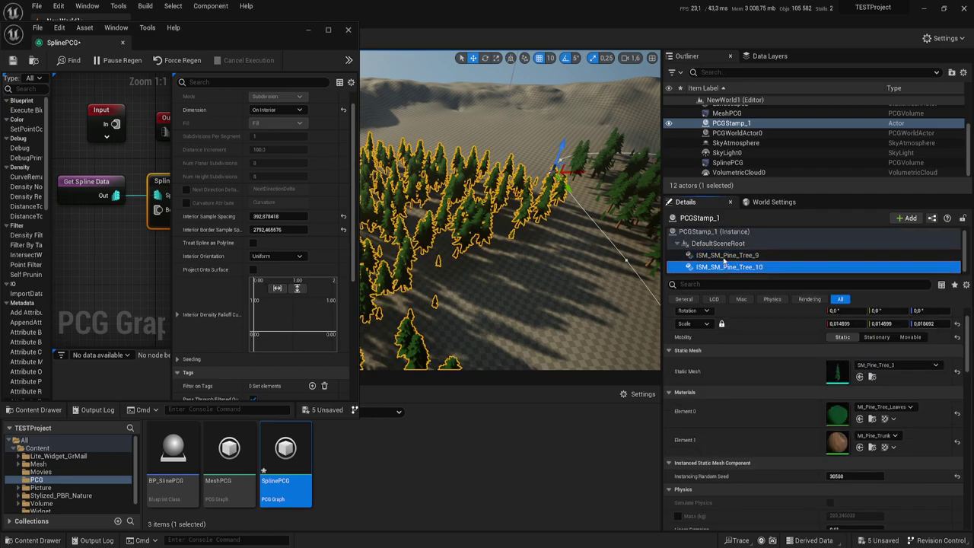
# Compare the mesh and seed of the ISM_SM_Pine_Tree_9 and ISM_SM_Pine_Tree_10 components.
pyautogui.click(716, 267)
pyautogui.click(728, 256)
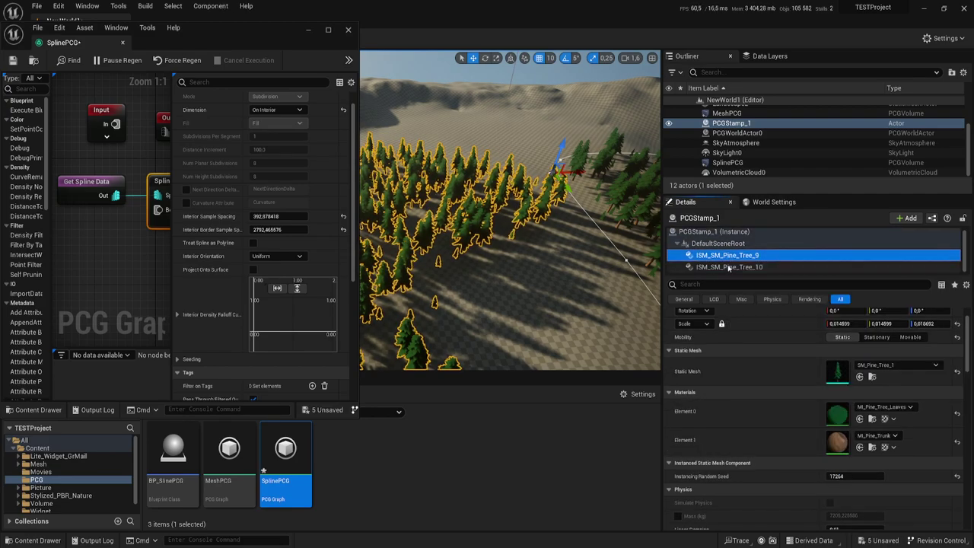
pyautogui.click(731, 267)
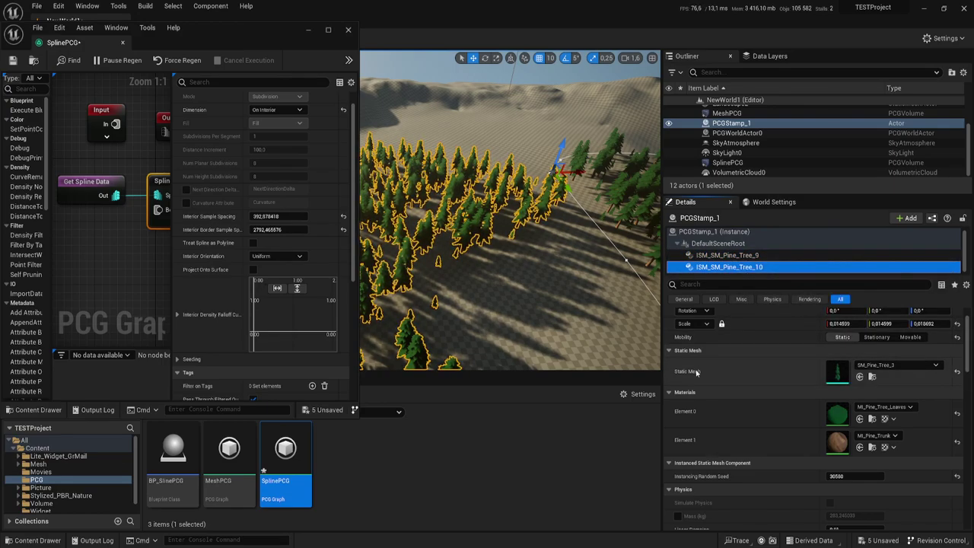
pyautogui.click(734, 257)
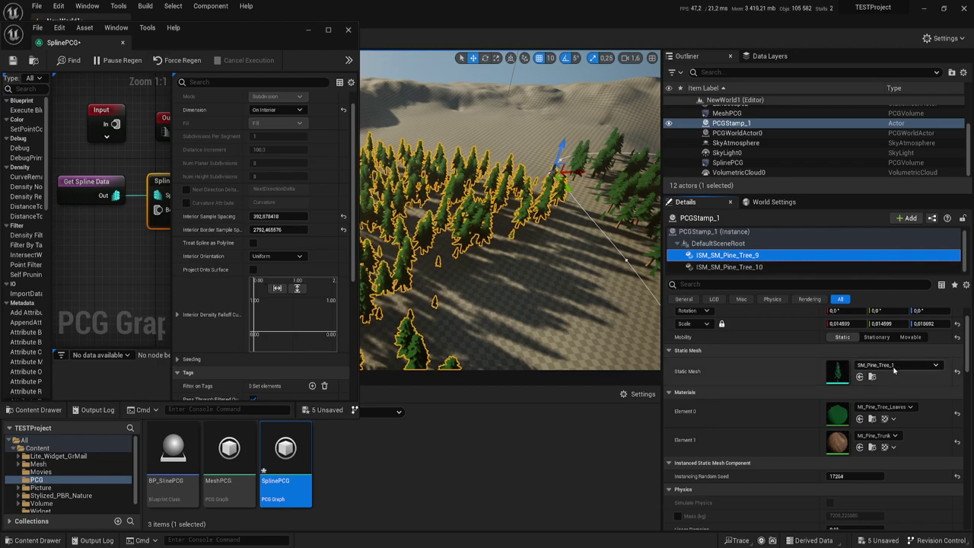
pyautogui.click(723, 266)
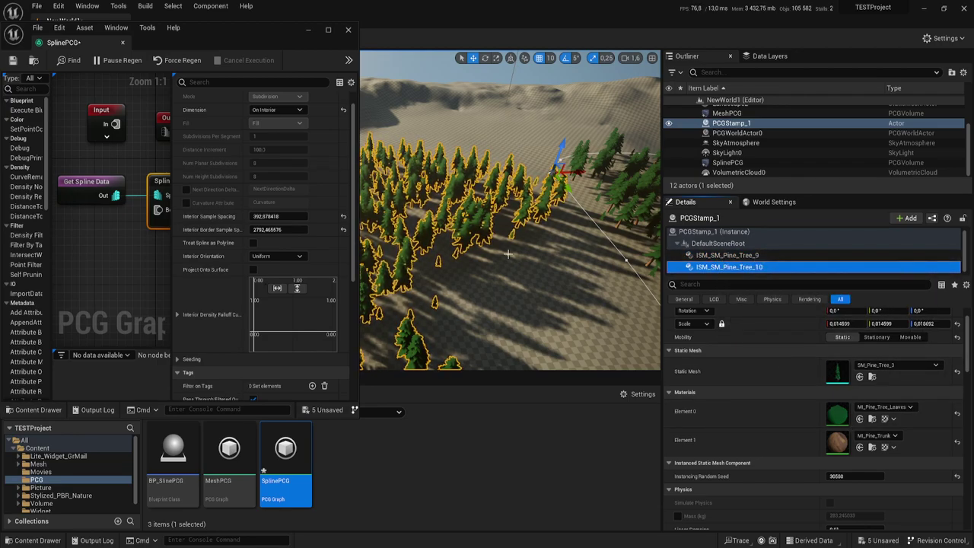
pyautogui.moveTo(507, 253)
pyautogui.mouseDown(button='right')
pyautogui.moveTo(487, 289)
pyautogui.moveTo(482, 210)
pyautogui.mouseUp(button='right')
pyautogui.click(481, 207)
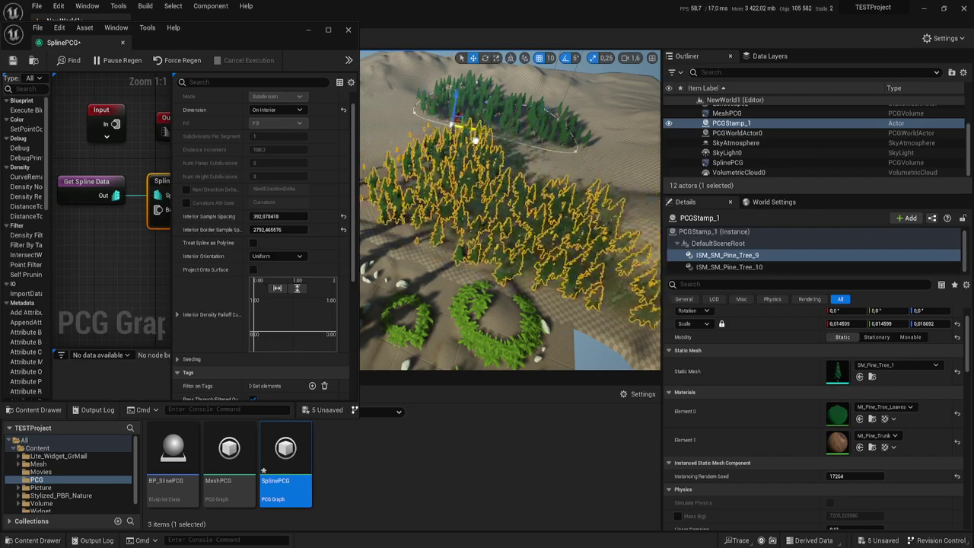
pyautogui.moveTo(510, 210); pyautogui.dragTo(537, 210, button='right')
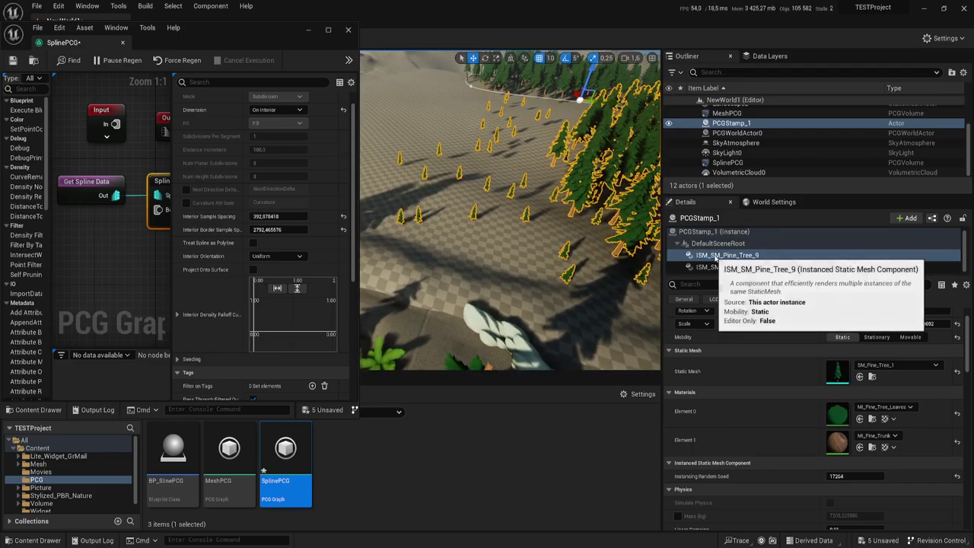
pyautogui.click(729, 267)
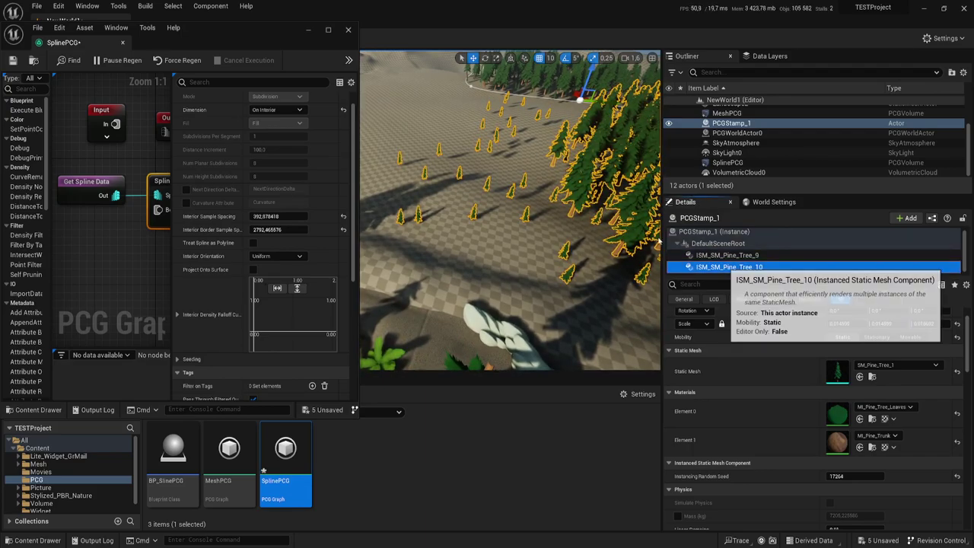
pyautogui.moveTo(515, 90); pyautogui.dragTo(487, 93, button='right')
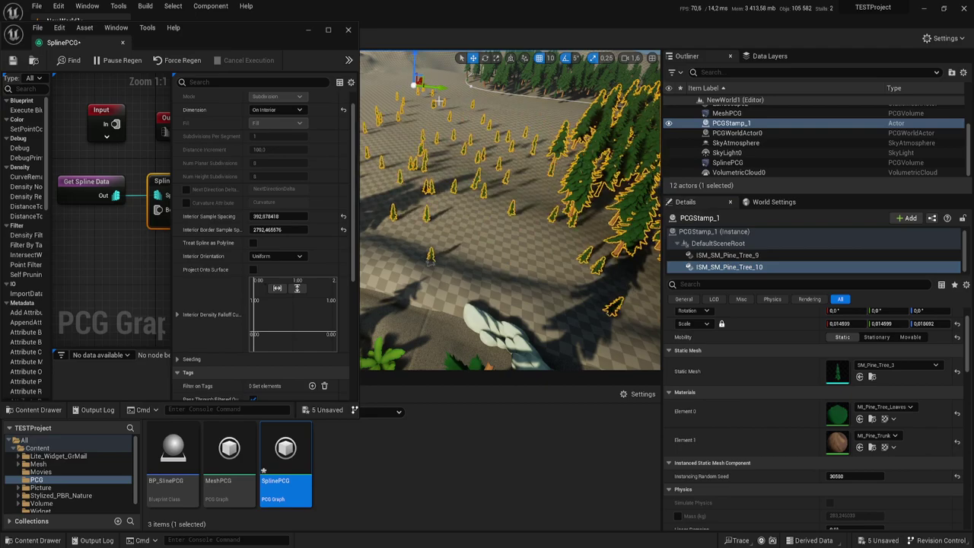
# Nudge a spline point sideways so the PCG pine trees regenerate in a new layout.
pyautogui.scroll(-2, 464, 166)
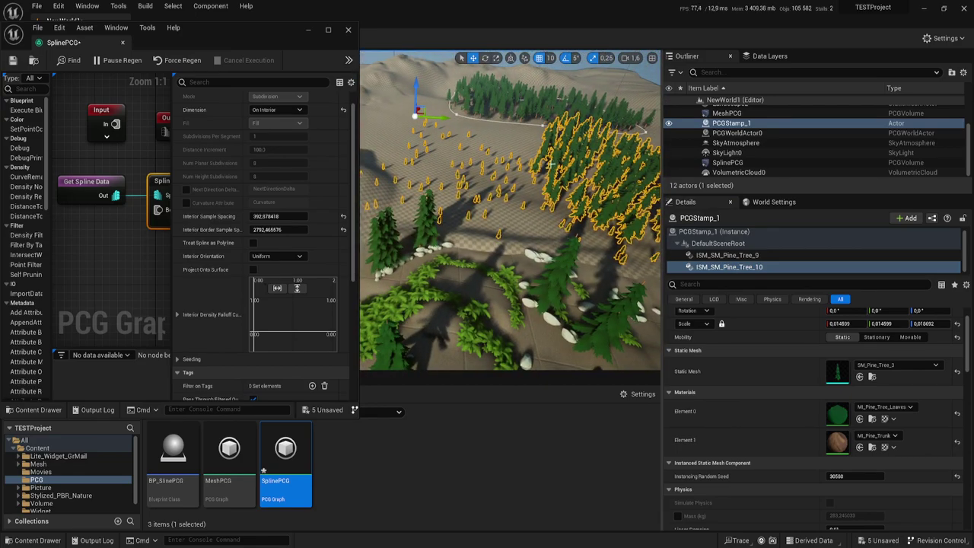
pyautogui.moveTo(415, 290); pyautogui.dragTo(415, 272, button='right')
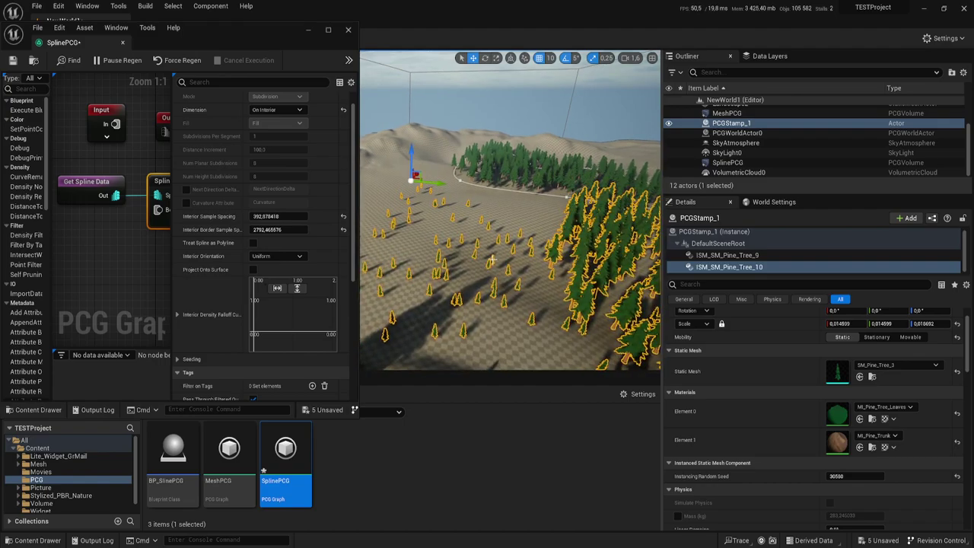
pyautogui.moveTo(493, 259); pyautogui.dragTo(493, 283, button='right')
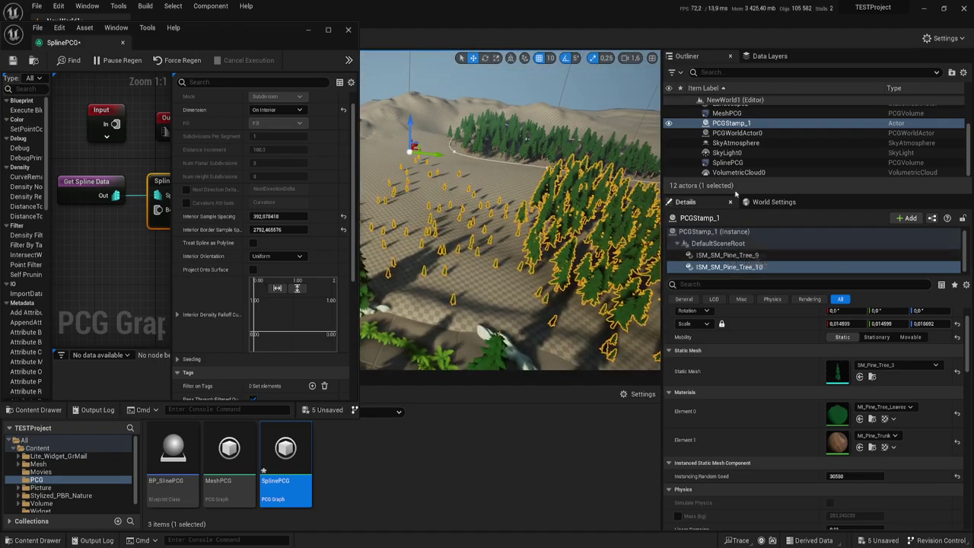
pyautogui.moveTo(432, 160); pyautogui.dragTo(447, 159)
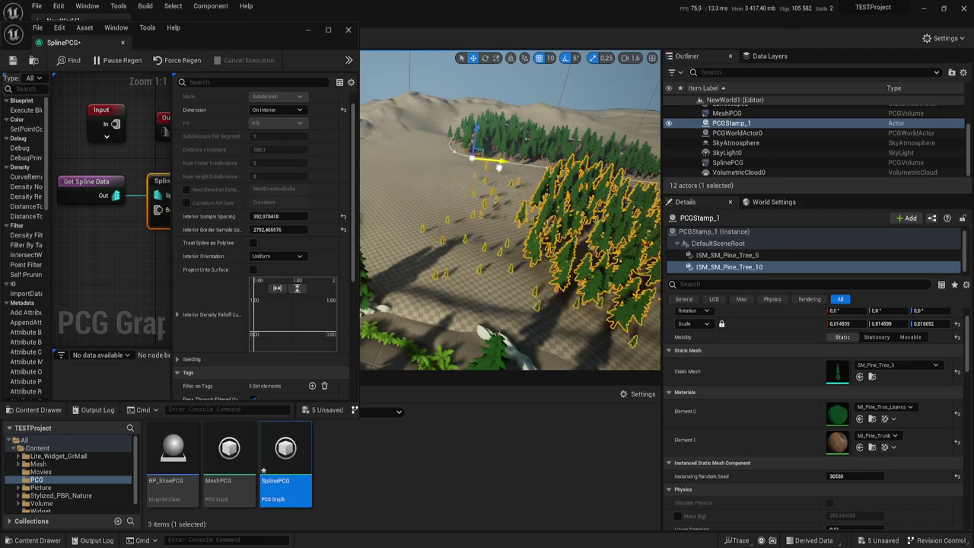
pyautogui.click(719, 123)
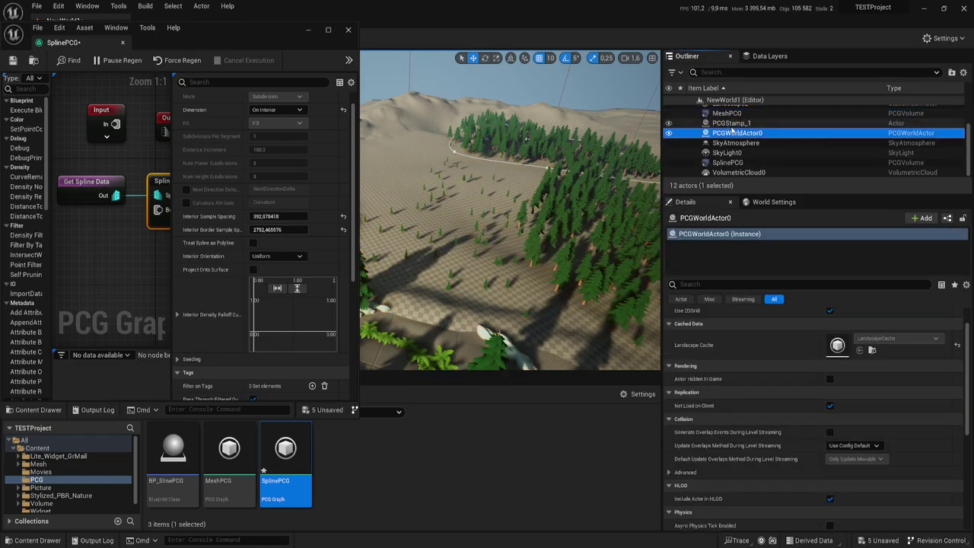
pyautogui.moveTo(503, 160); pyautogui.dragTo(506, 162)
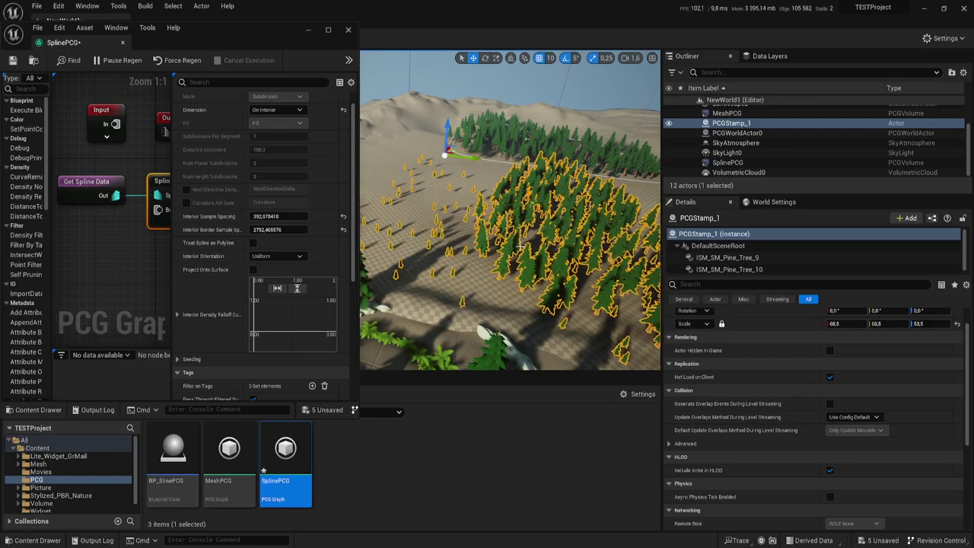
# Dock the SplinePCG graph into the level editor tab bar and return to NewWorld1.
pyautogui.click(329, 31)
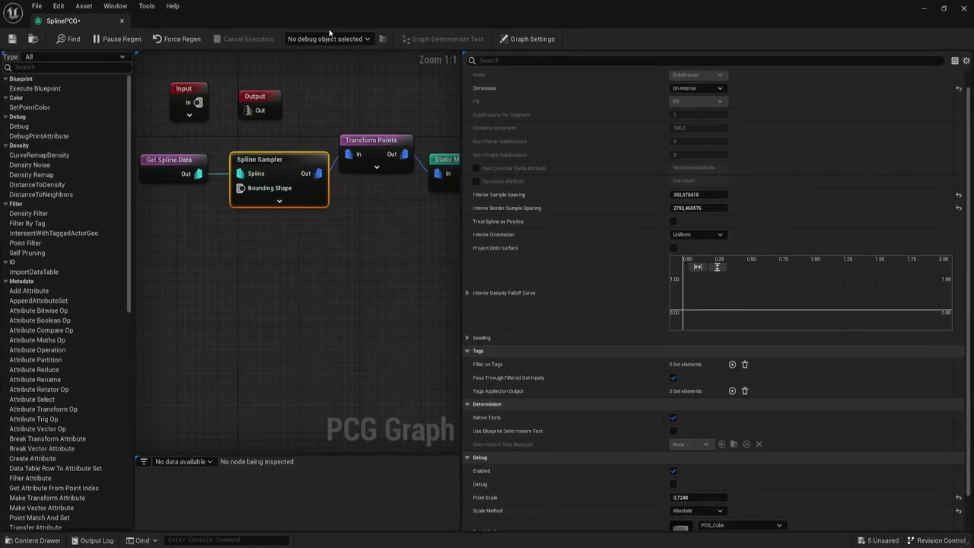
pyautogui.moveTo(69, 21); pyautogui.dragTo(62, 22)
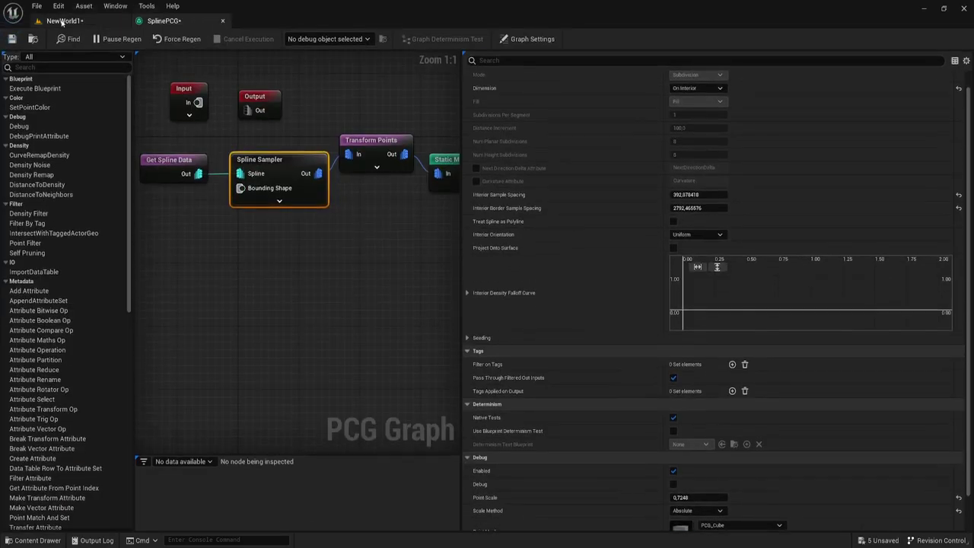
pyautogui.click(62, 21)
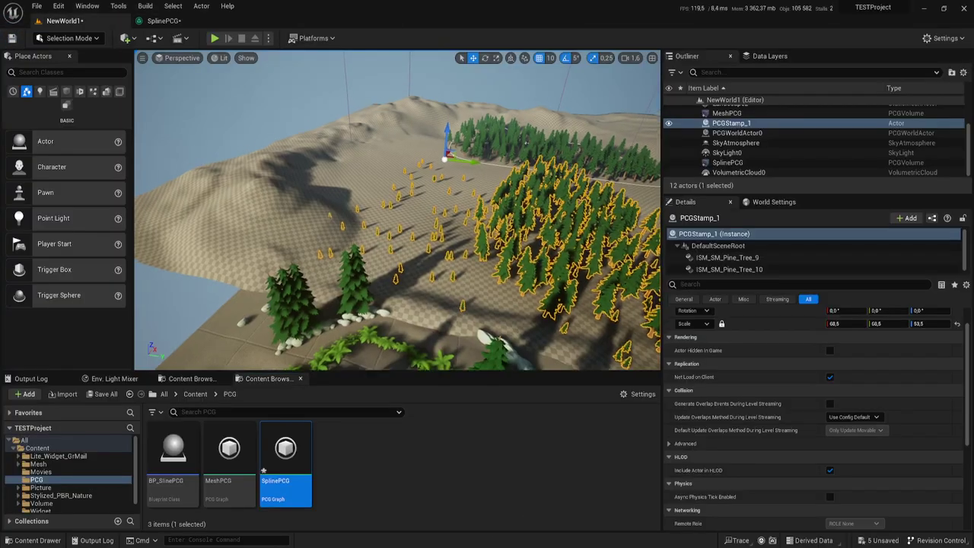
# Delete the PCGStamp_1 actor and its baked trees, then select BP_SlinePCG.
pyautogui.moveTo(396, 144); pyautogui.dragTo(417, 164)
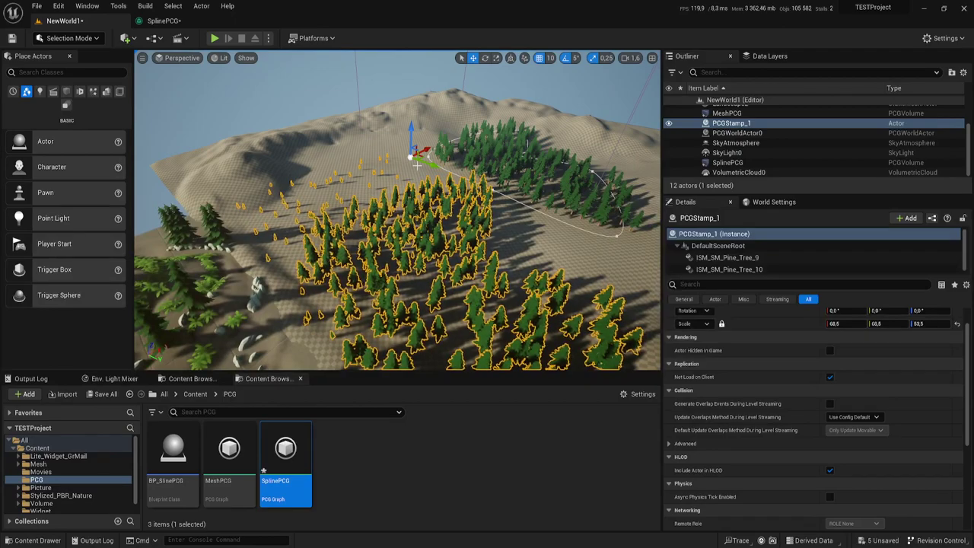
pyautogui.press('Delete')
pyautogui.moveTo(424, 187); pyautogui.dragTo(421, 177, button='right')
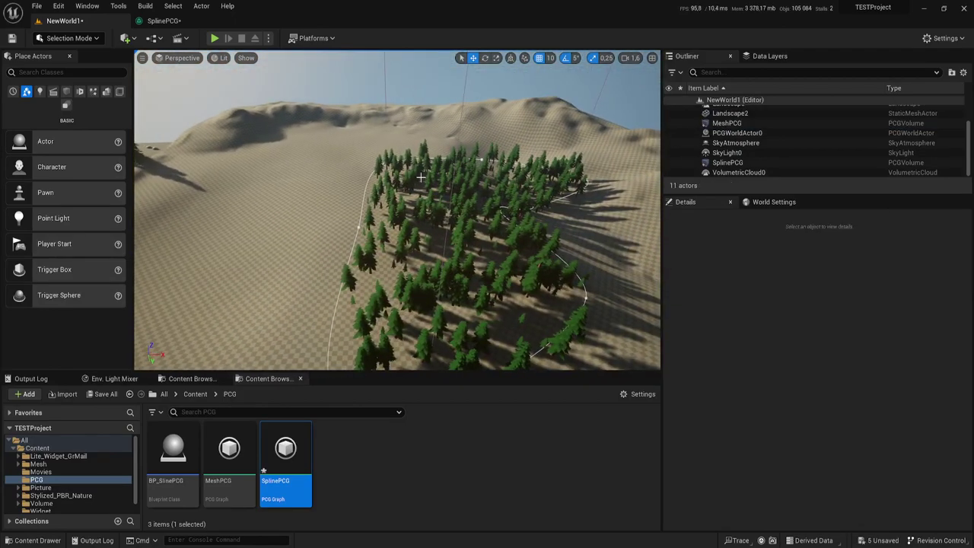
pyautogui.click(479, 160)
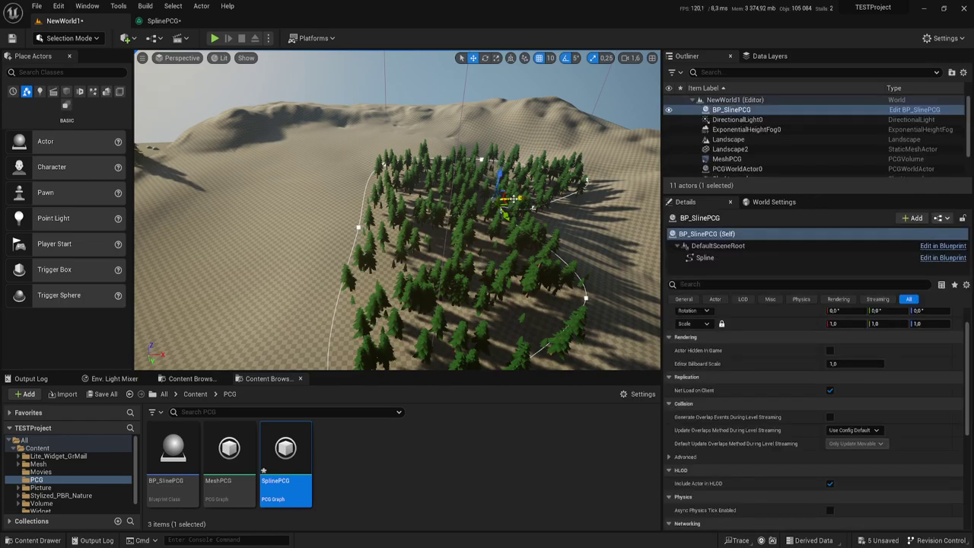
pyautogui.moveTo(466, 204); pyautogui.dragTo(424, 213, button='right')
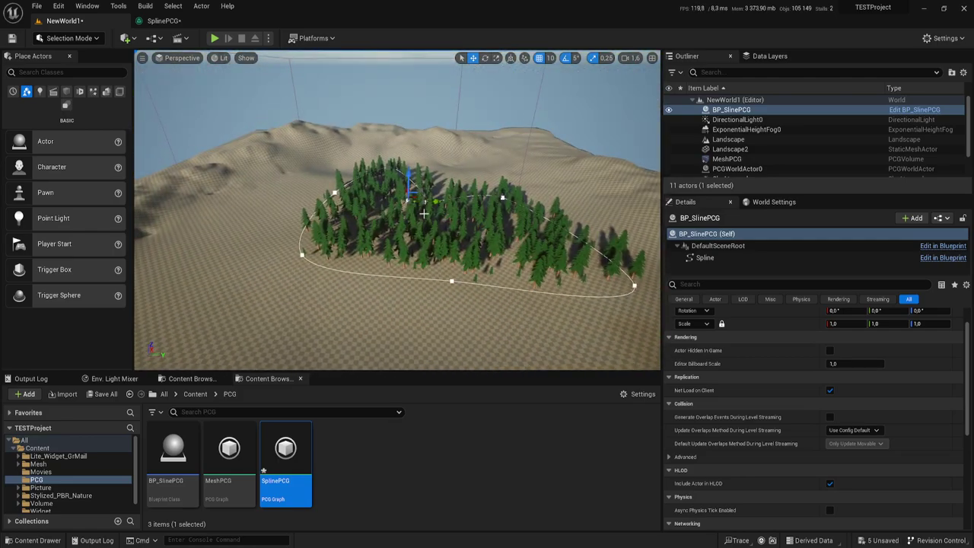